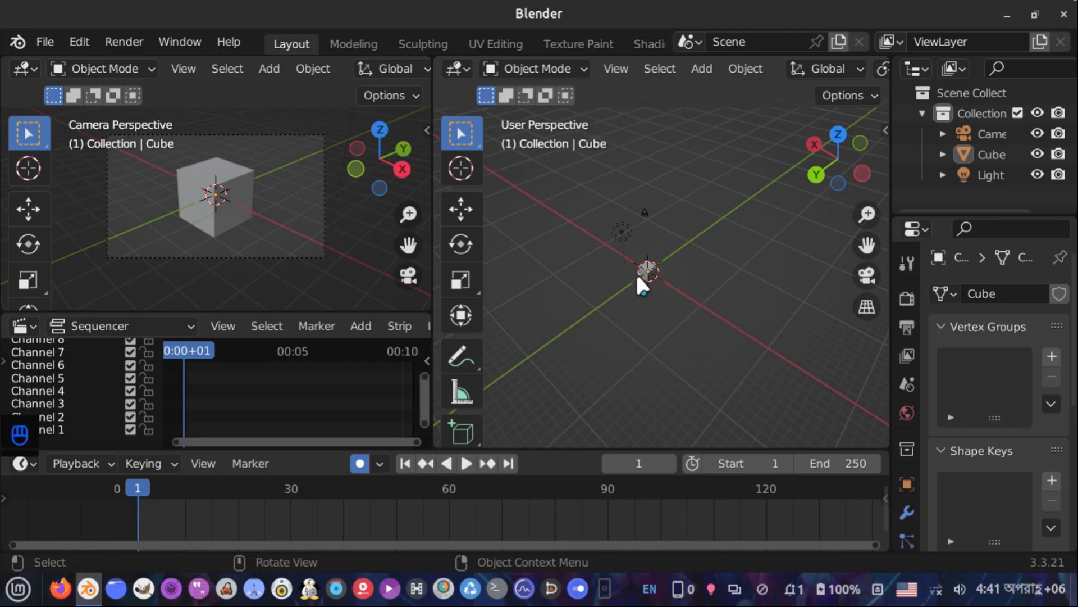
Select the cube in the main 3D viewport
middle_click_drag(689, 274, 646, 316)
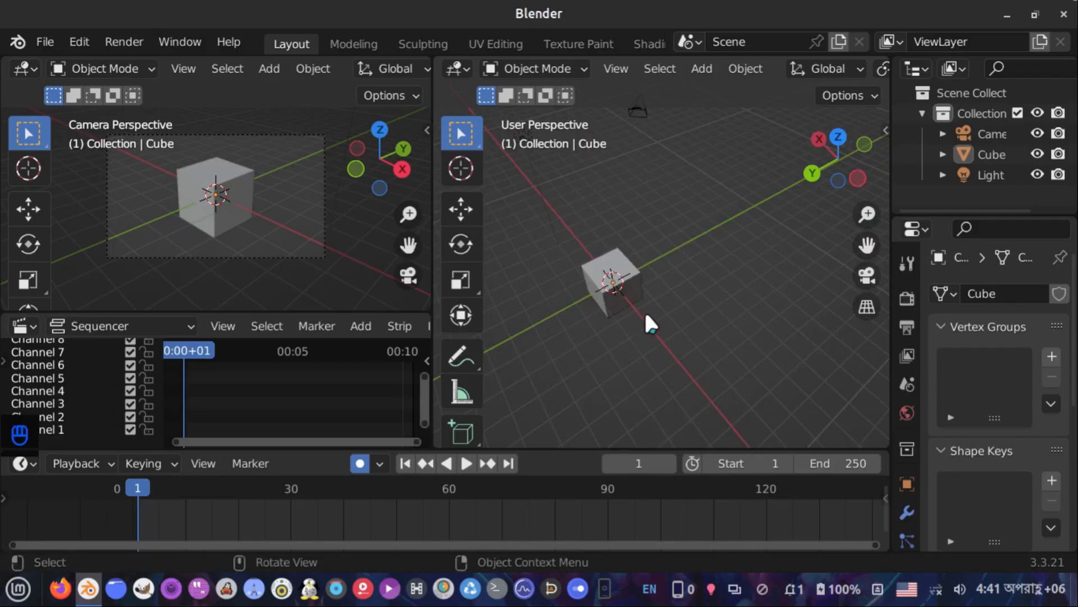
middle_click_drag(679, 301, 674, 272)
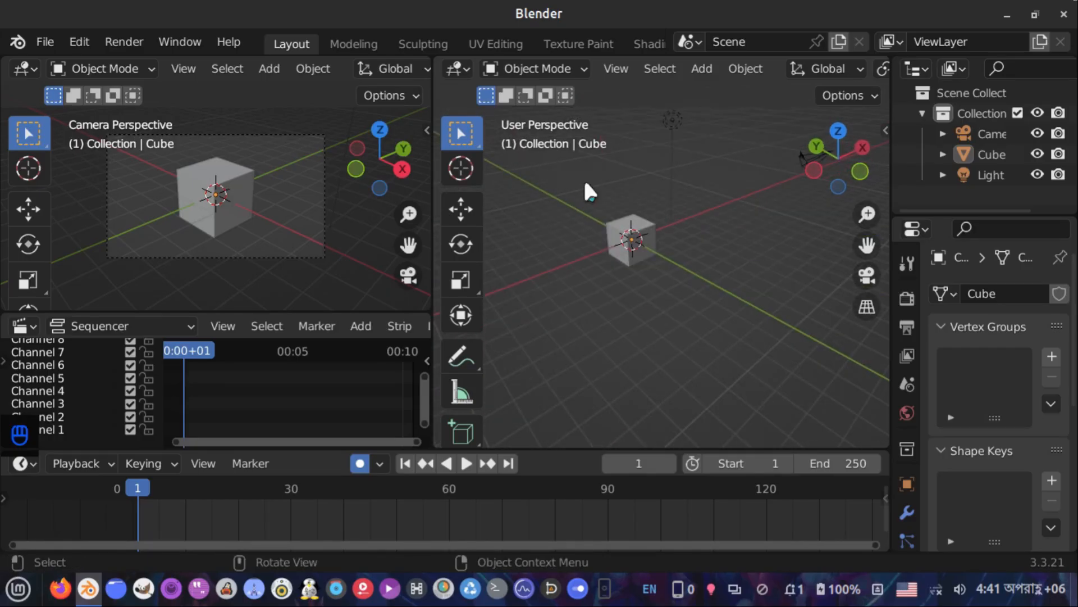
middle_click_drag(602, 232, 668, 308)
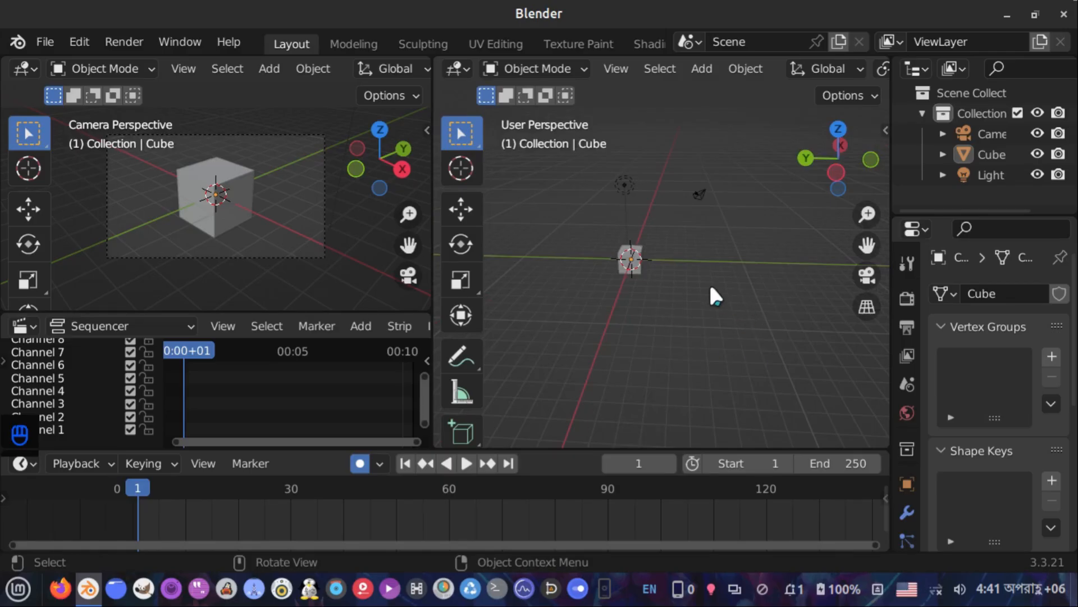
scroll(709, 288, "down", 4)
middle_click_drag(708, 288, 676, 273)
scroll(709, 328, "up", 4)
scroll(709, 333, "up", 5)
left_click(664, 332)
mouse_move(717, 378)
middle_mouse_down("shift")
mouse_move(691, 349)
mouse_move(699, 306)
middle_mouse_up("shift")
key("h")
key("z")
key("ctrl+z")
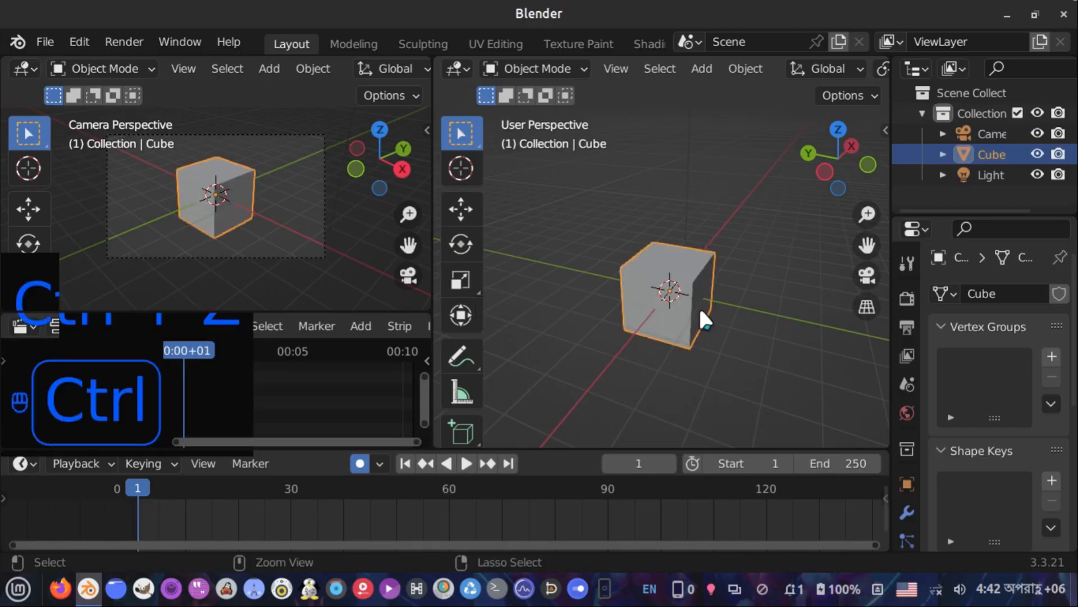
Move the cube up 1 m along the Z axis
key("g")
key("z")
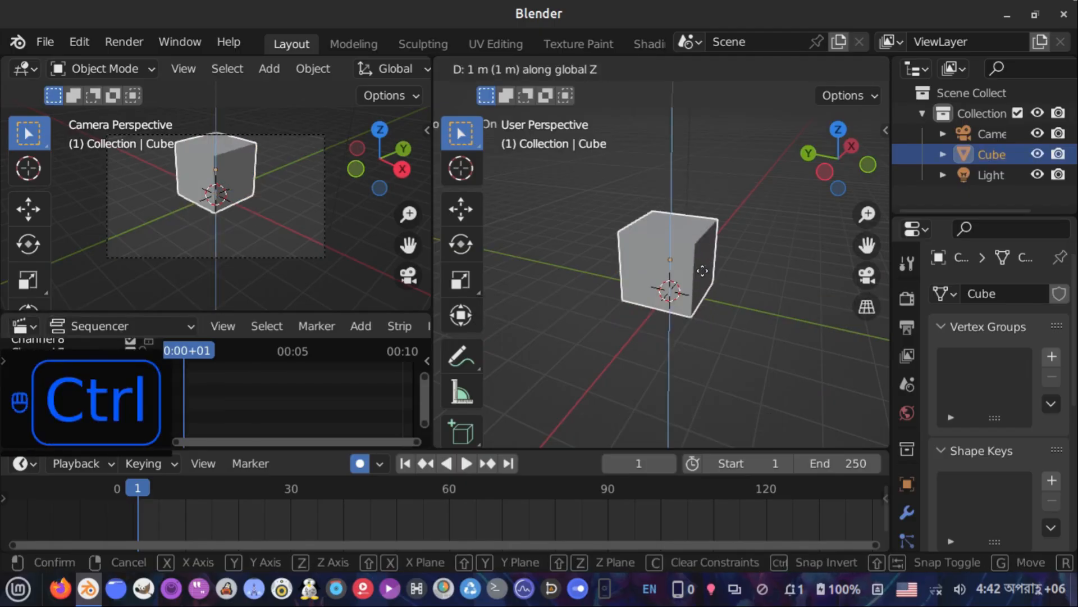
left_click(703, 265, "ctrl")
Add a mesh plane and scale it up about 33 times as a ground floor
key("shift+a")
mouse_move(747, 160)
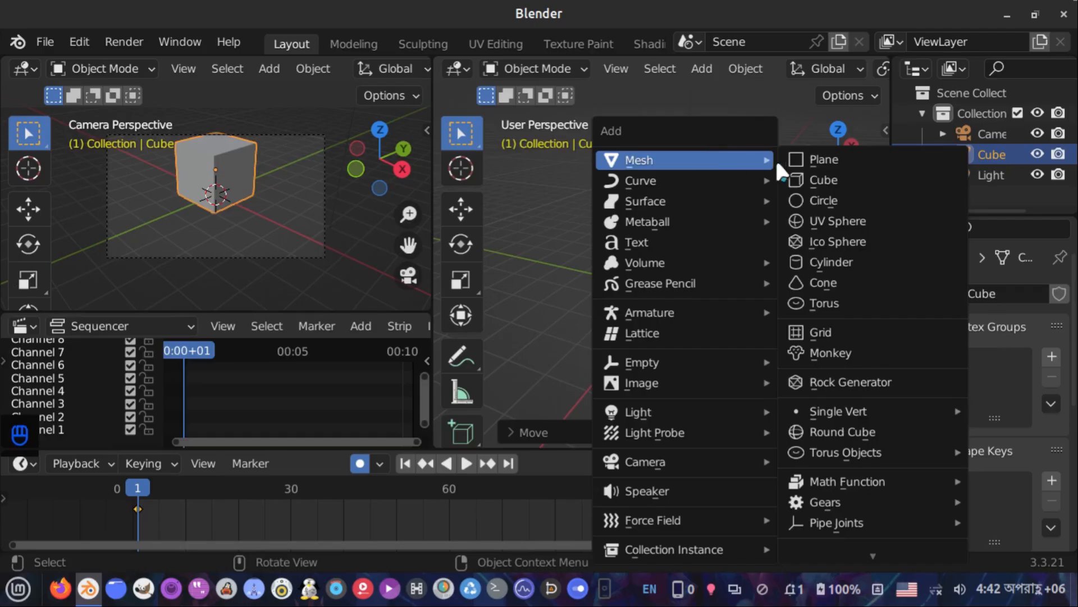
left_click(781, 159)
key("s")
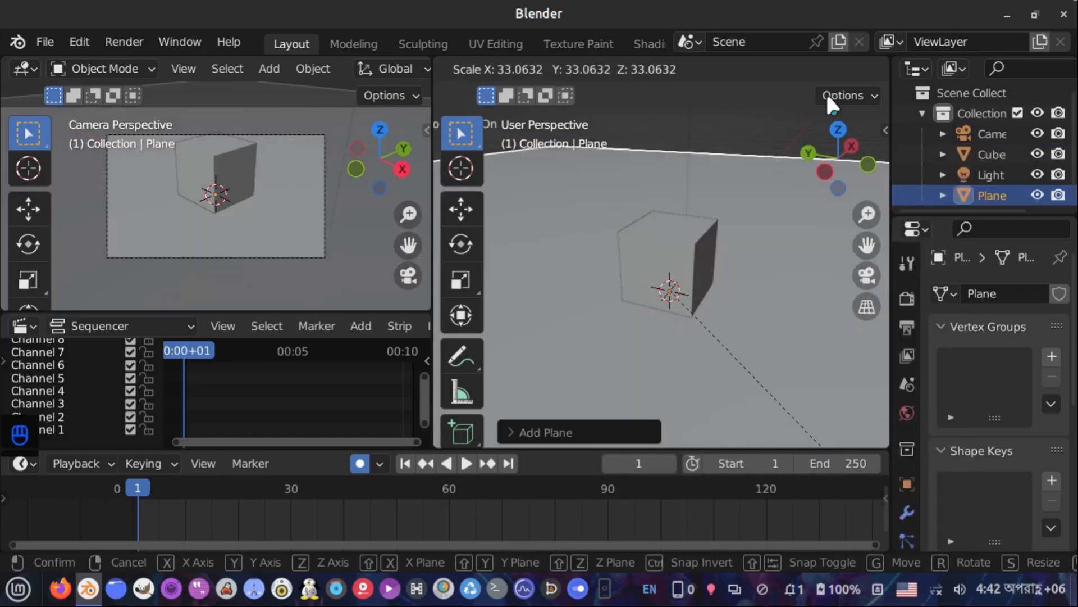
left_click(831, 101)
Reselect the cube and move it about 28 m along the X axis toward the plane's edge
middle_click_drag(641, 332, 668, 325)
left_click(991, 151)
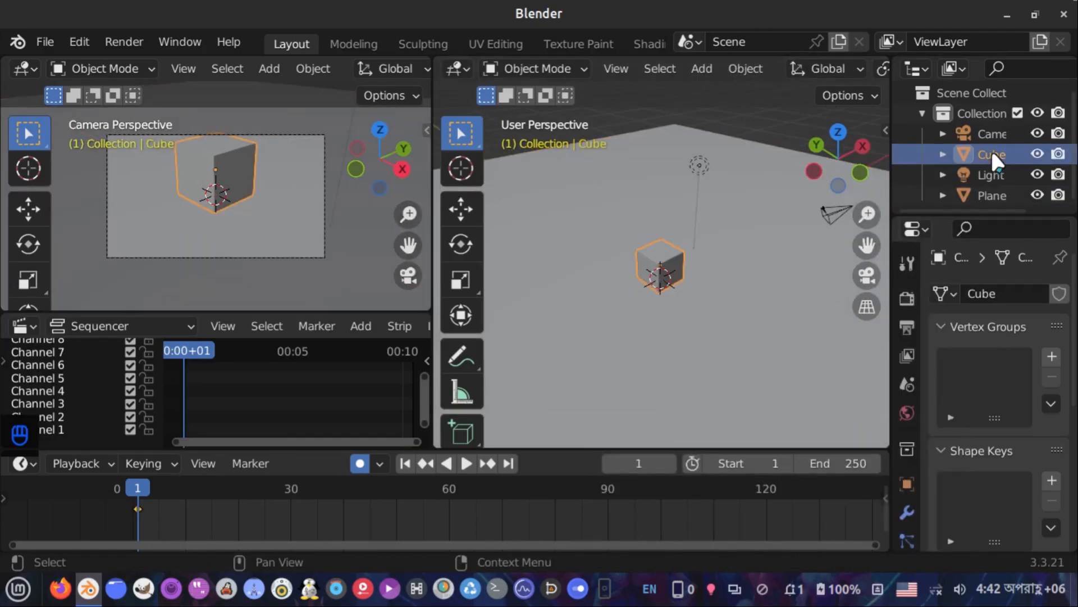
left_click(988, 194)
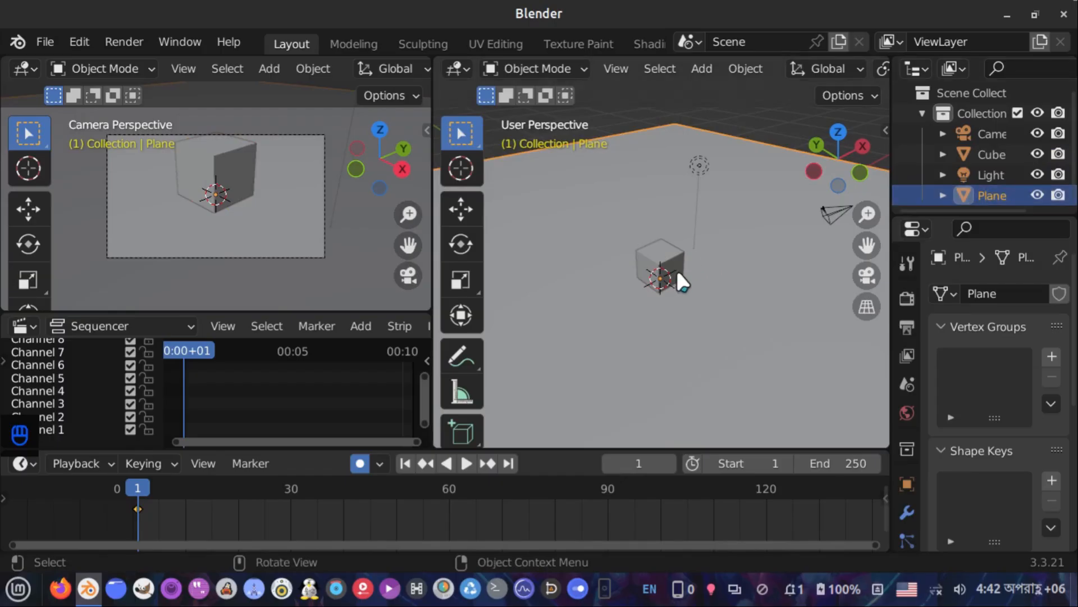
left_click(659, 252)
middle_click_drag(660, 252, 692, 259)
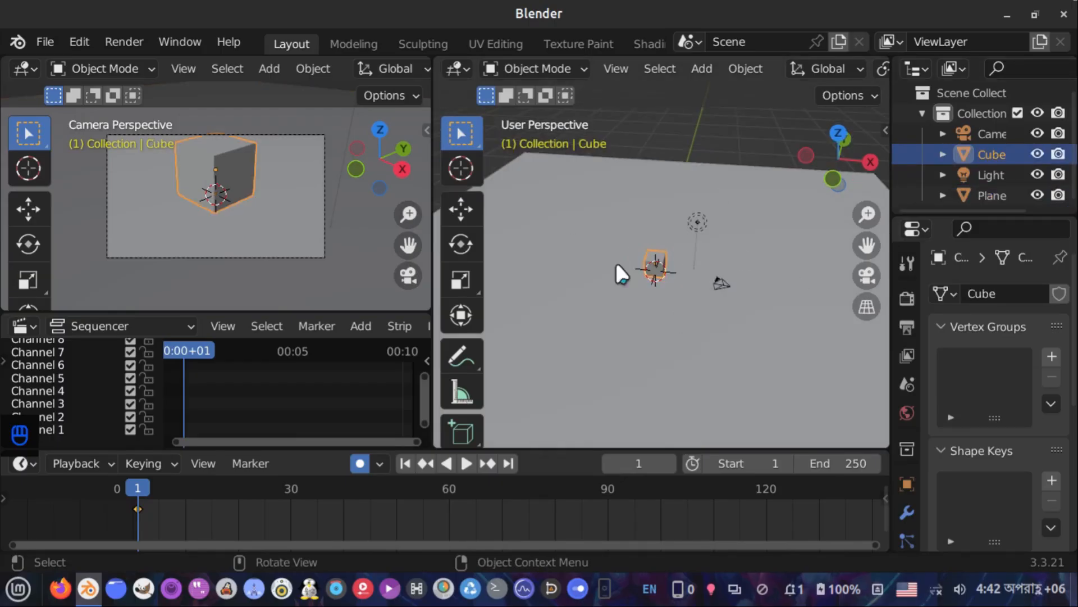
key("Delete")
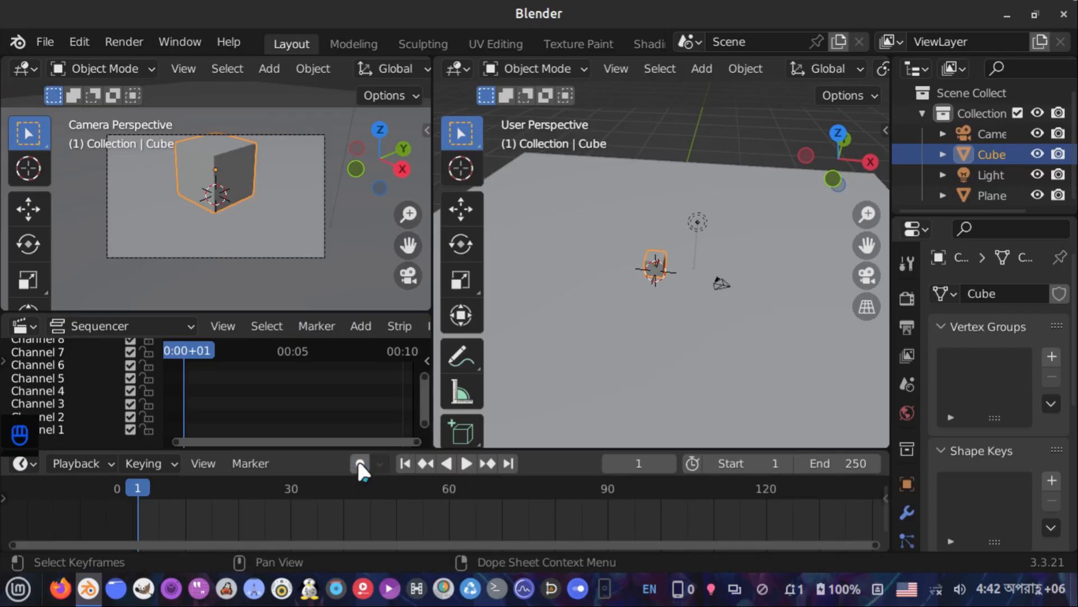
middle_click_drag(685, 230, 688, 291)
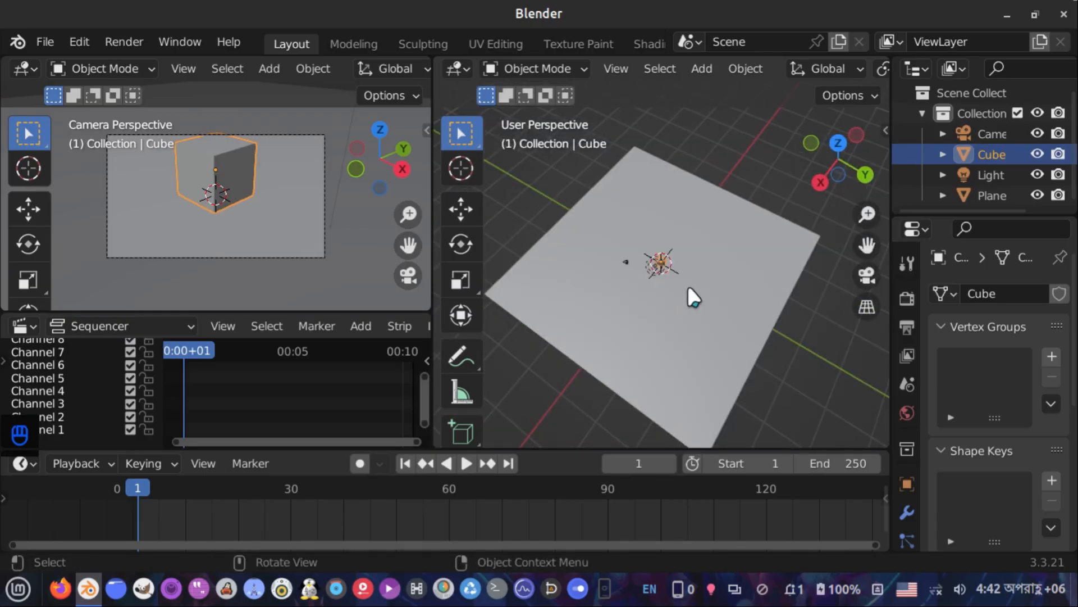
key("g")
key("x")
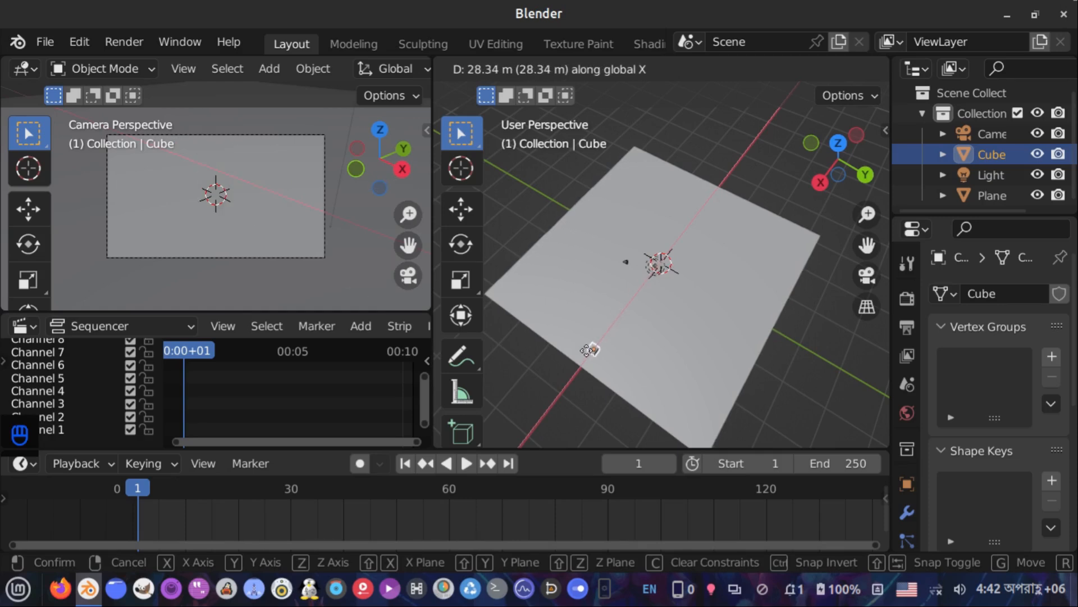
left_click(588, 350)
Insert a Location & Rotation keyframe for the cube at frame 1
middle_click_drag(591, 355, 645, 288)
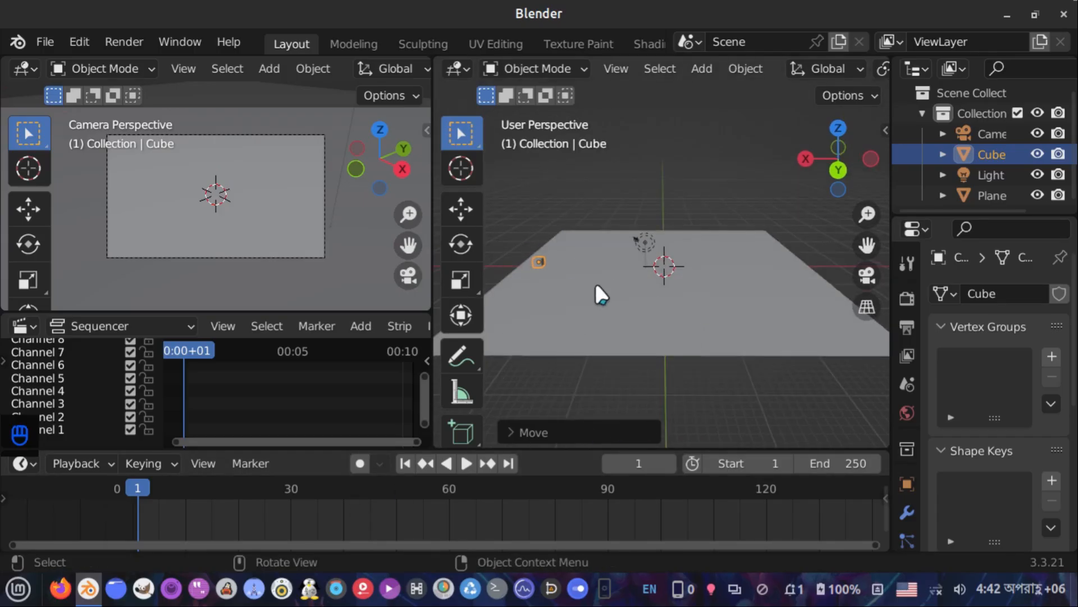
key("i")
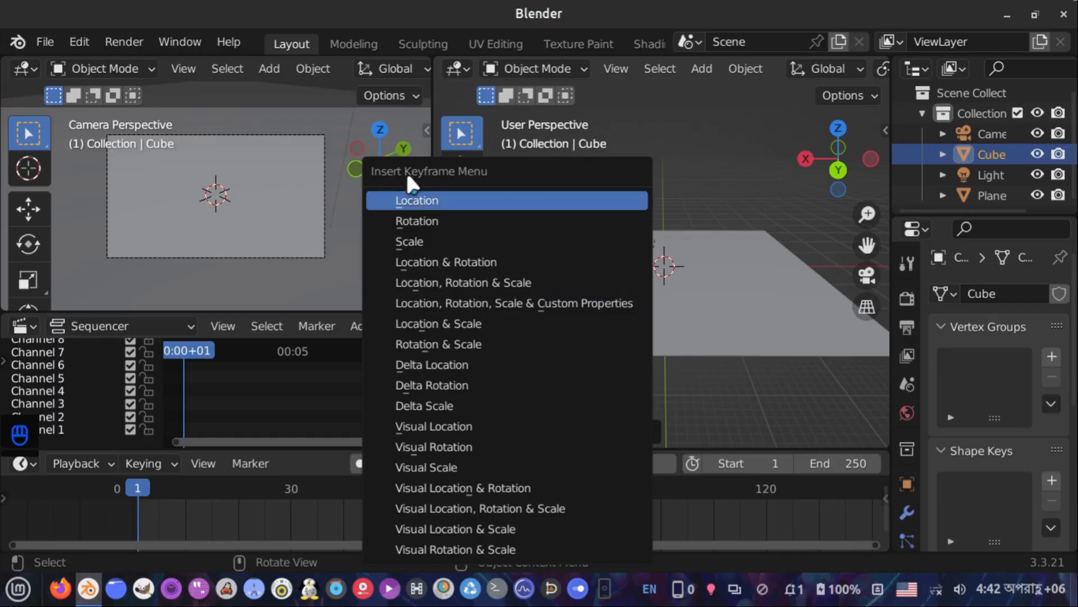
left_click(501, 262)
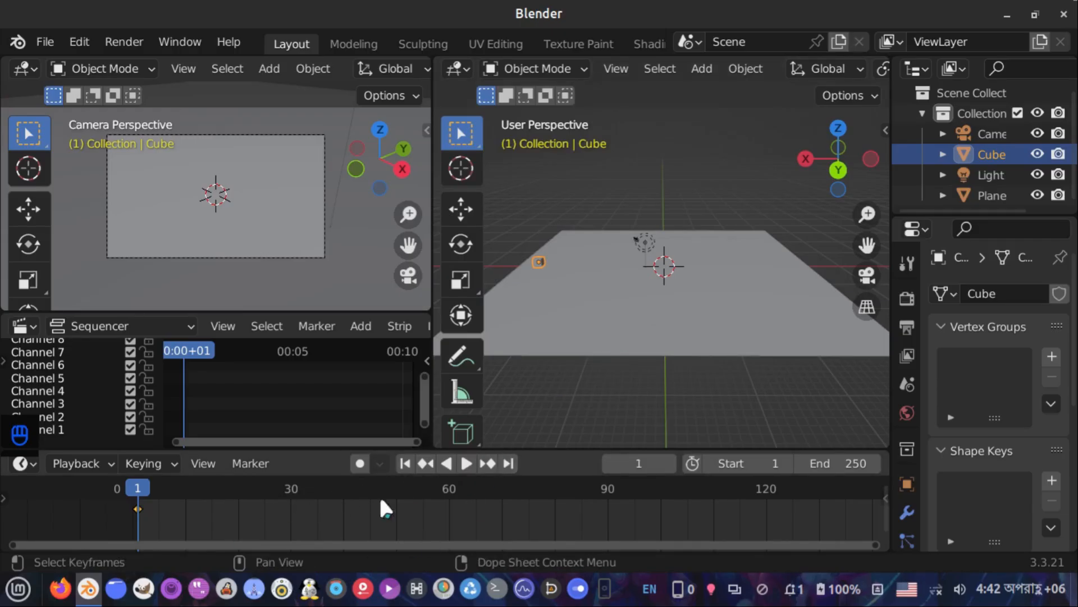
Go to frame 50 and move the cube about 50 m back along the X axis
left_click_drag(376, 483, 386, 483)
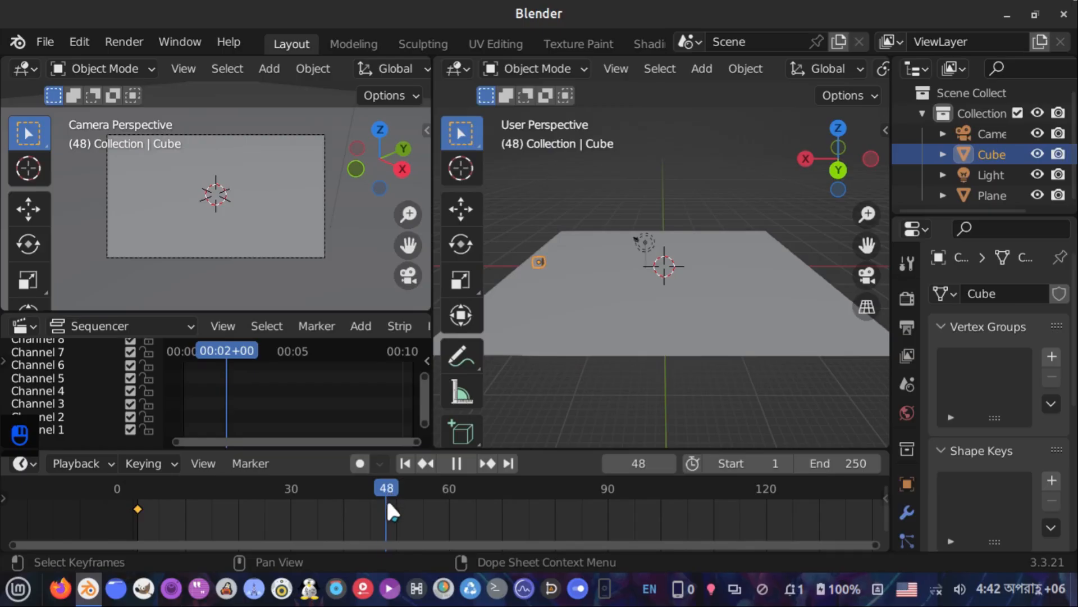
left_click_drag(388, 504, 396, 510)
key("g")
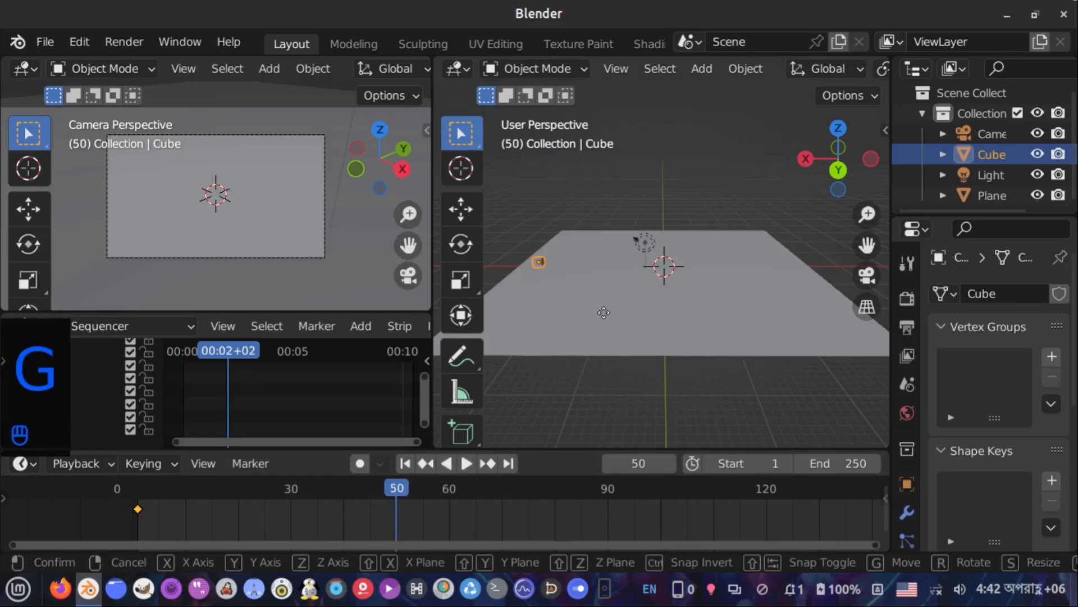
key("y")
key("x")
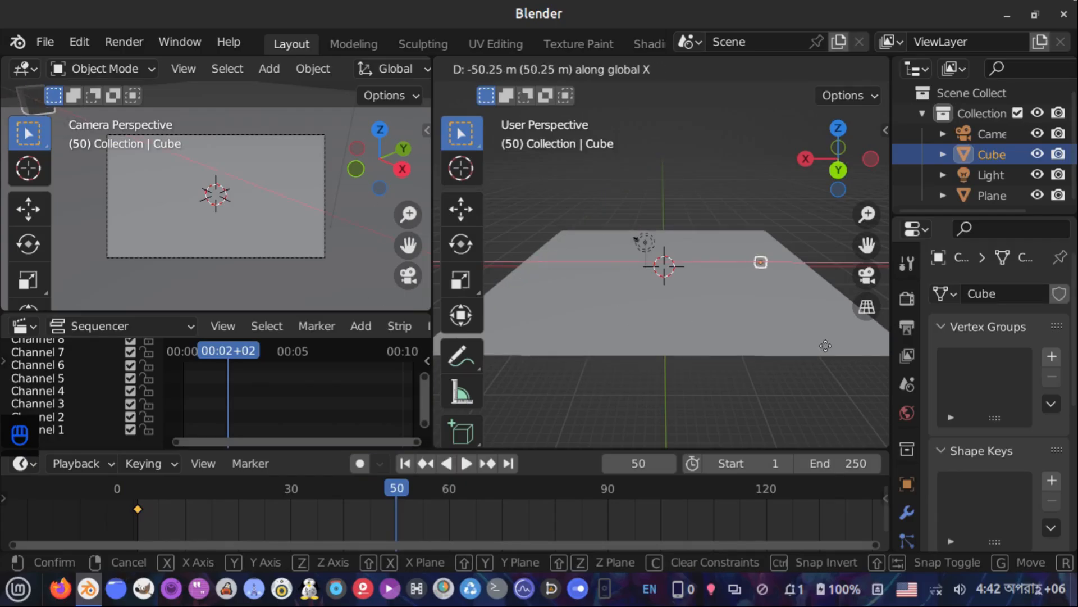
left_click(846, 366)
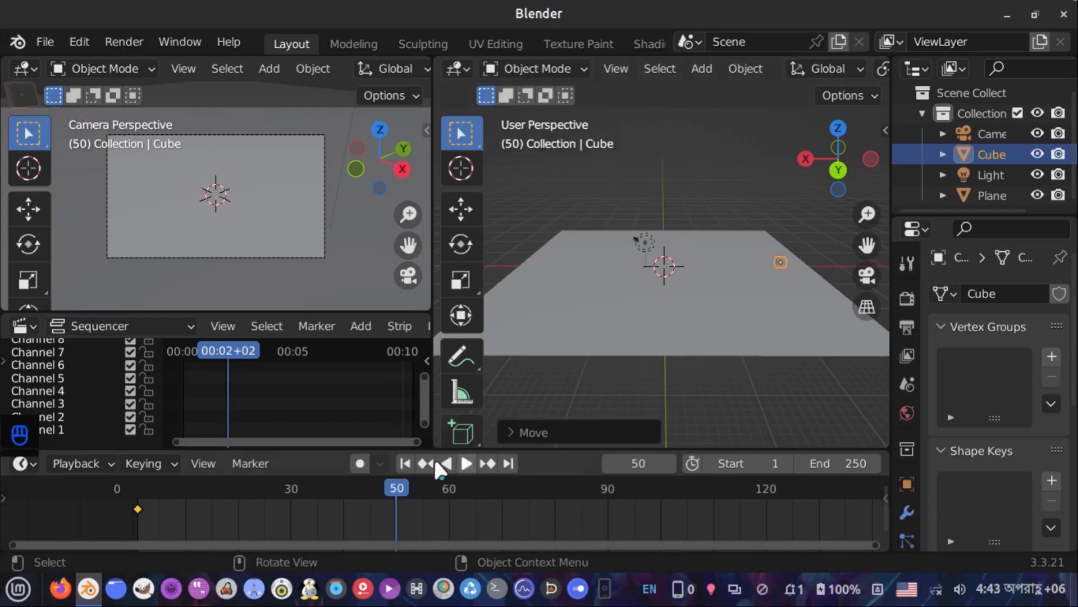
Keyframe the cube's new position at frame 50 and jump back to the start frame
key("i")
left_click(681, 263)
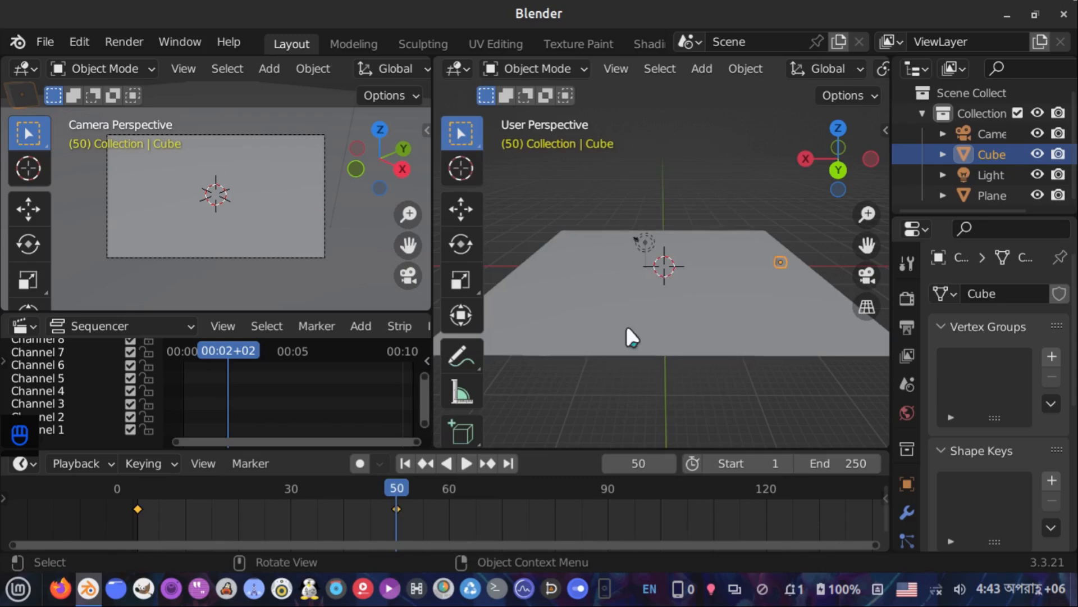
left_click(406, 462)
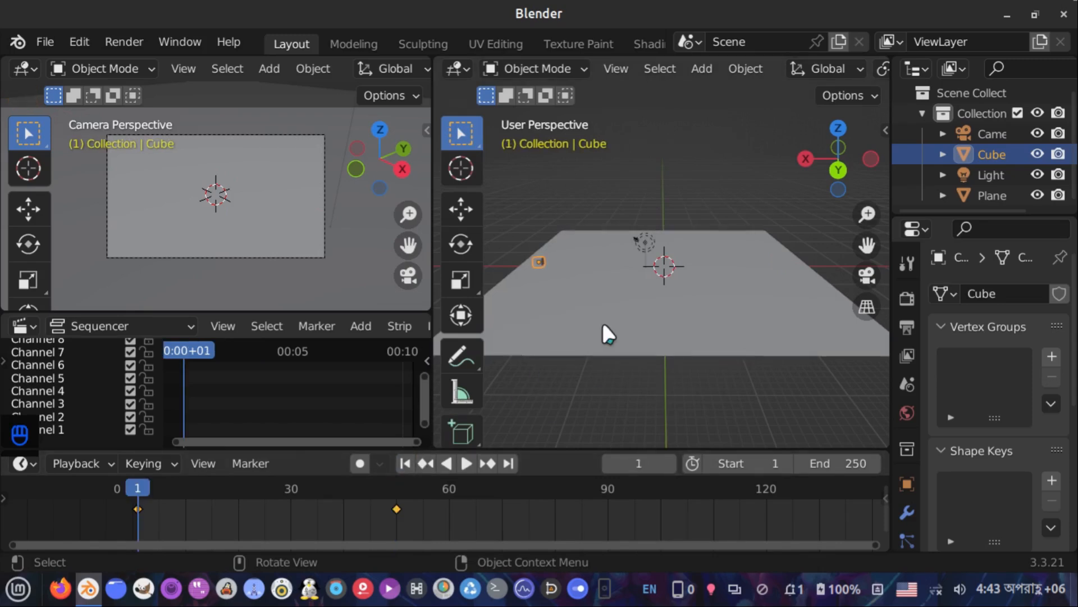
Play the animation, stop it, and rewind to the first frame
key("space")
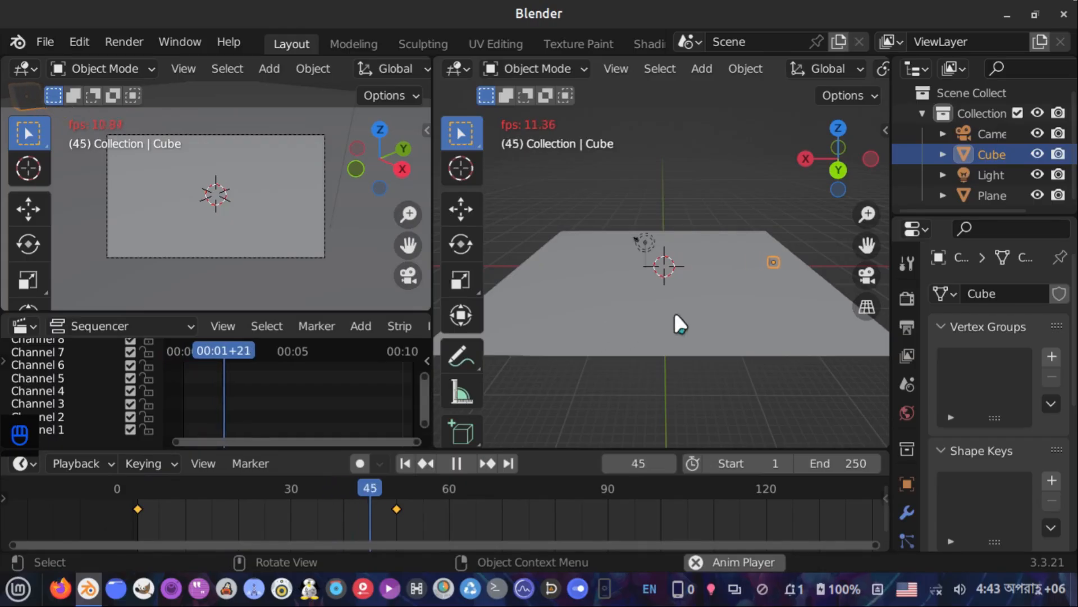
key("space")
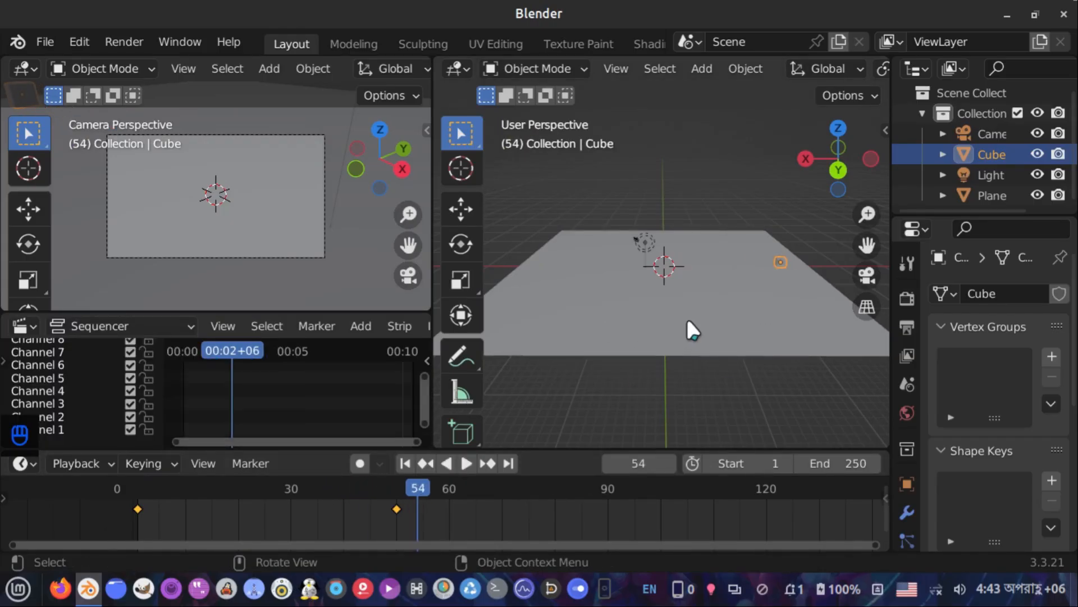
left_click(406, 462)
Zoom toward the cube and widen the properties editor beside the viewport
scroll(672, 293, "up", 1)
scroll(672, 293, "down", 2)
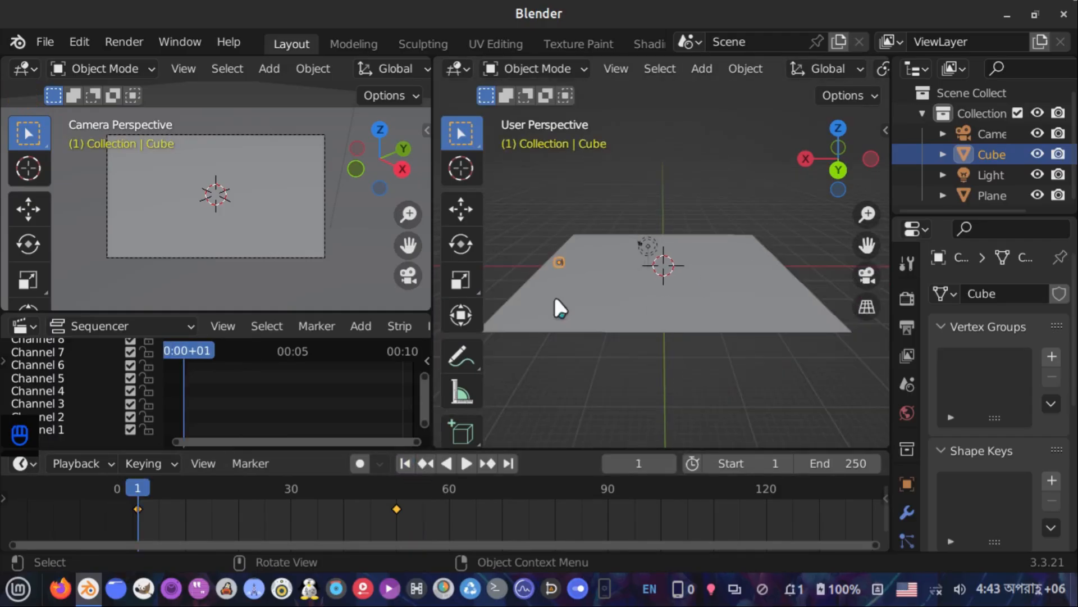
scroll(549, 313, "up", 2)
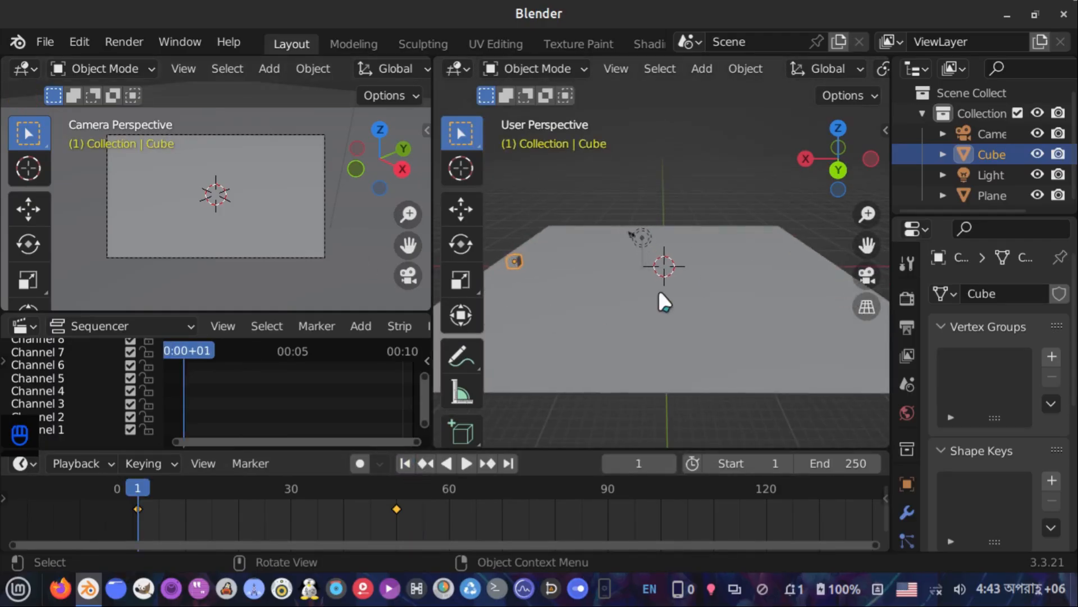
middle_click_drag(561, 298, 706, 315, "shift")
scroll(647, 312, "up", 3)
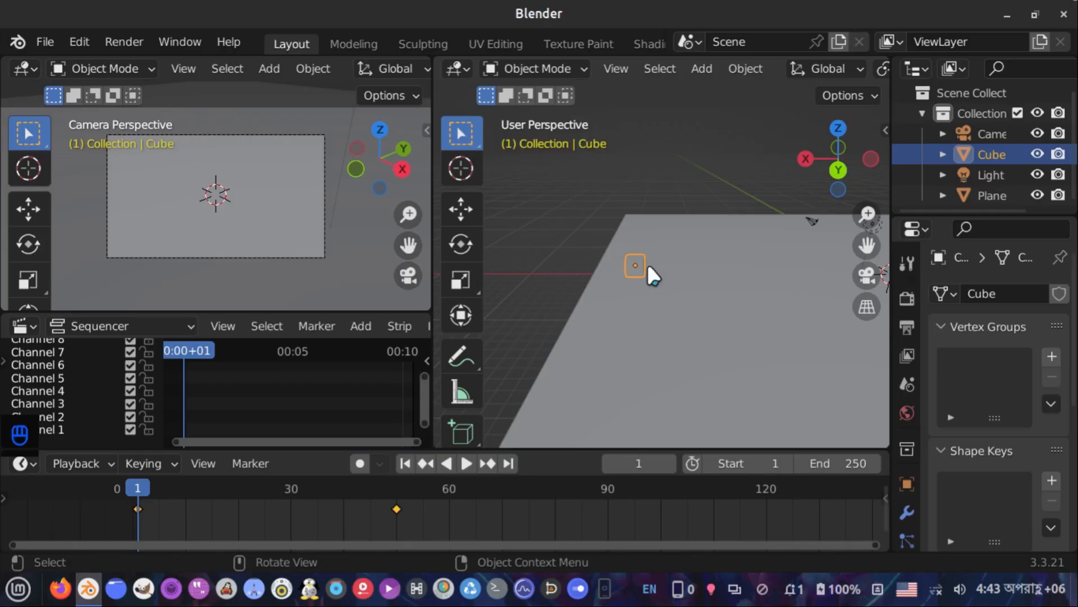
scroll(649, 270, "up", 3)
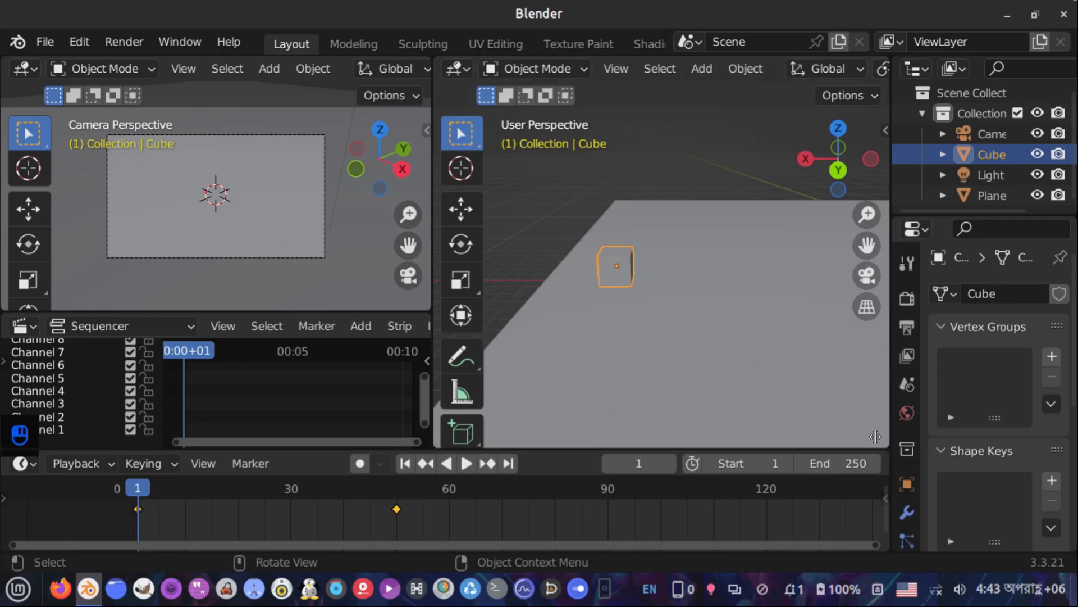
left_click_drag(890, 439, 825, 438)
Add a Basis shape key and a Key 1 shape key to the cube
scroll(1002, 457, "down", 3)
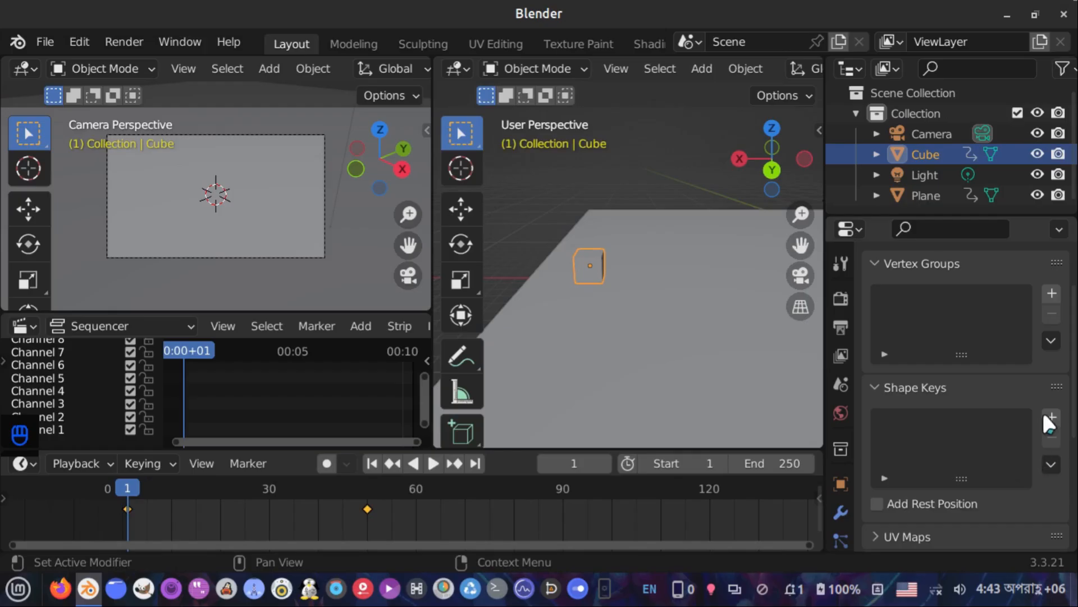
left_click(1051, 417)
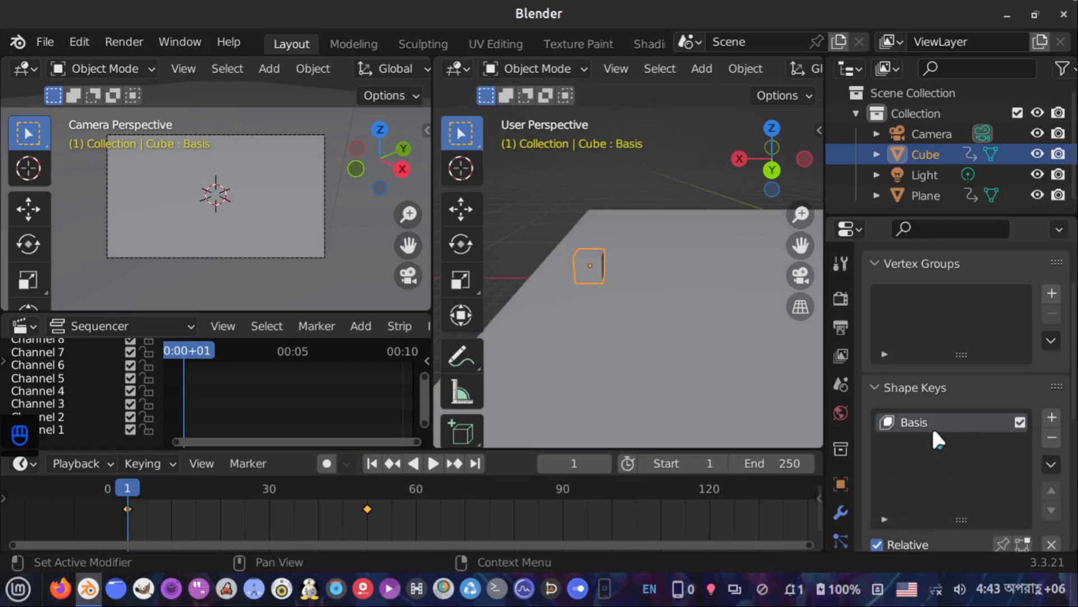
left_click(1051, 417)
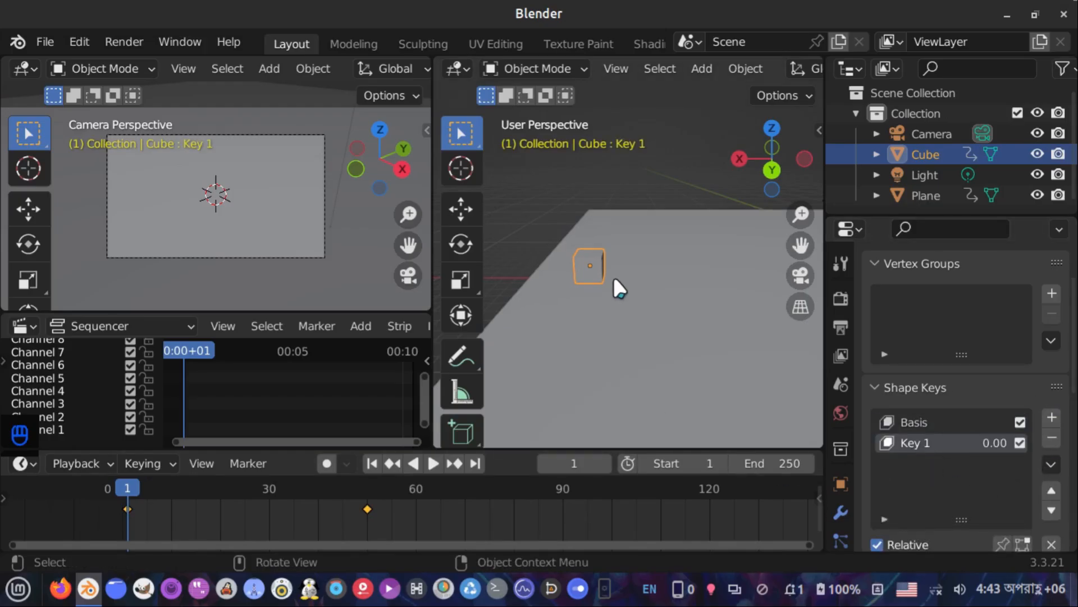
Insert a keyframe on Key 1's Value at frame 1
scroll(612, 274, "up", 2)
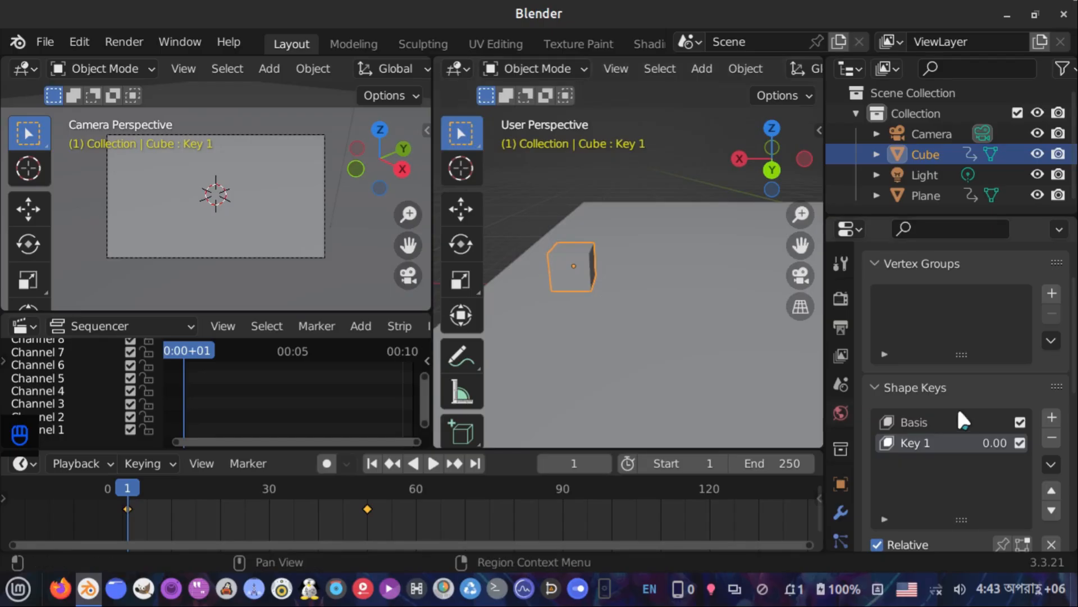
scroll(958, 449, "down", 2)
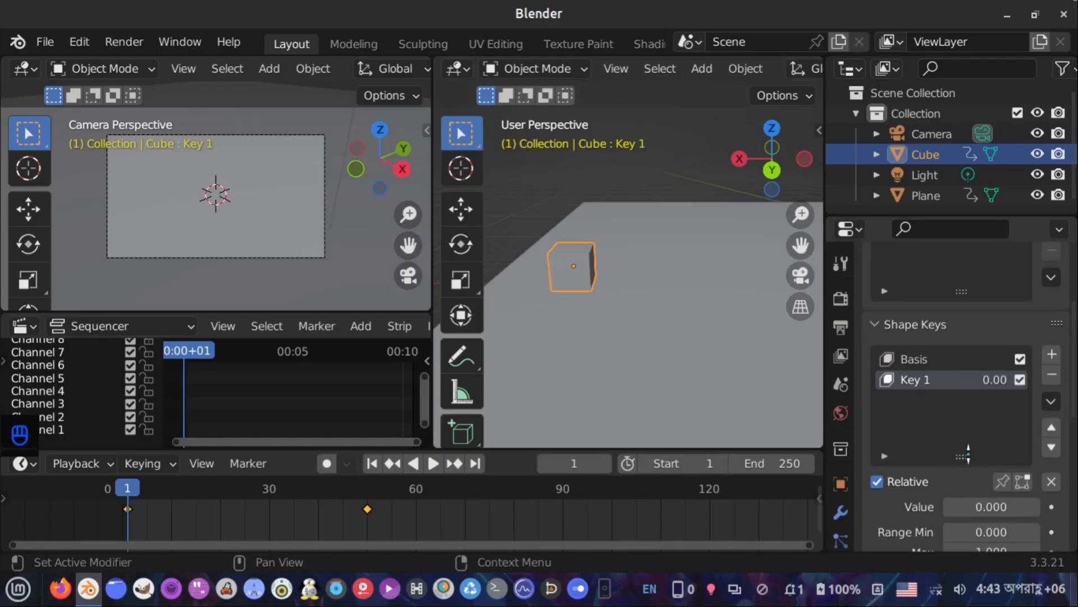
left_click(1051, 507)
Switch the cube into Edit Mode
middle_click_drag(603, 307, 686, 360, "shift")
key("Tab")
middle_click_drag(695, 317, 637, 333)
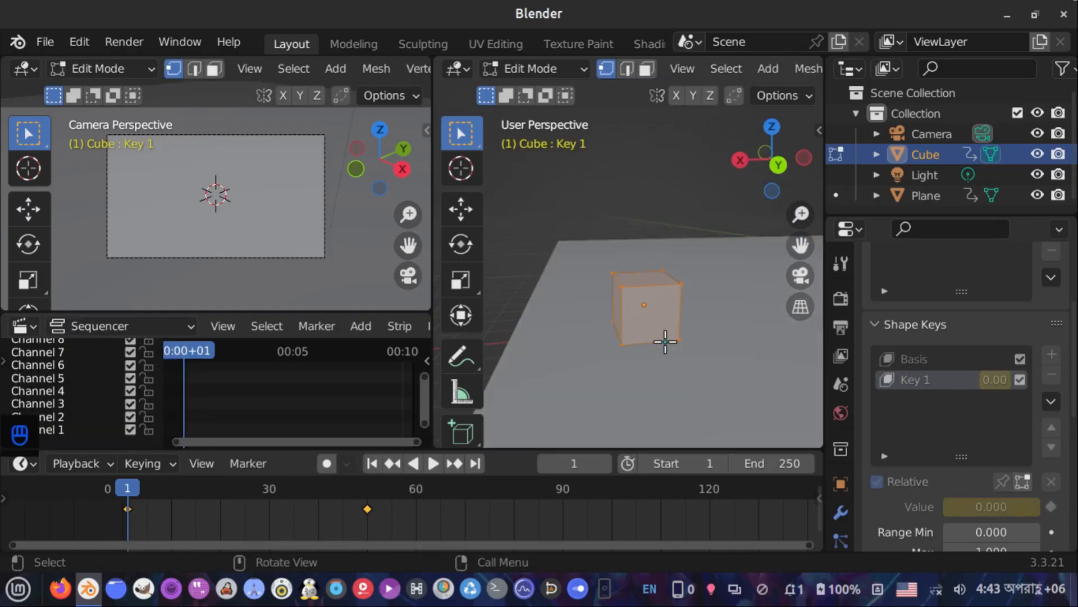
scroll(665, 342, "up", 2)
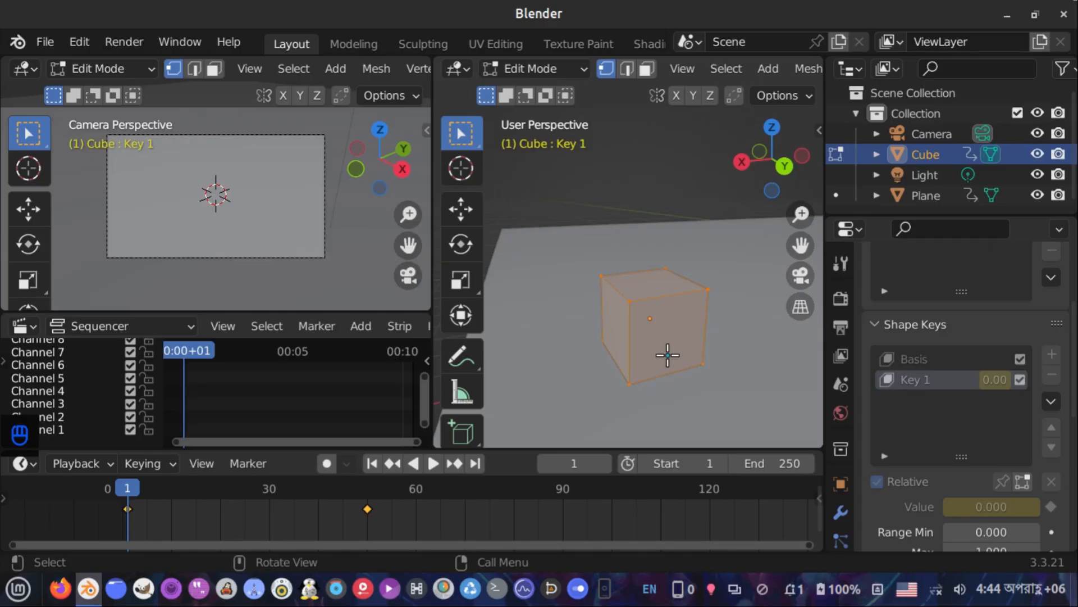
In edge select mode, add a horizontal loop cut around the middle of the cube for Key 1
middle_click_drag(703, 337, 640, 296)
key("2")
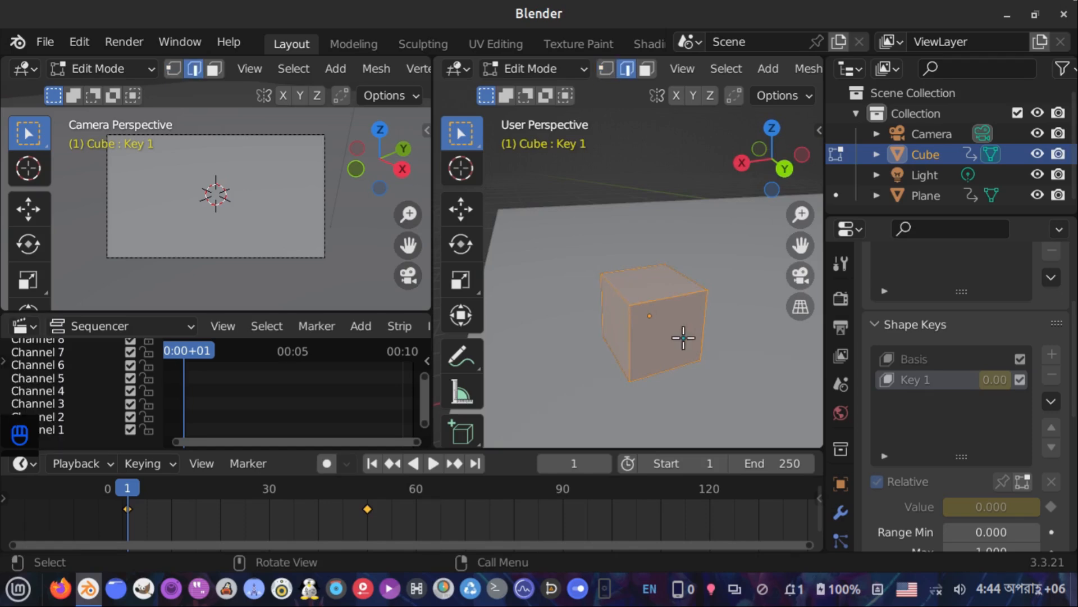
key("ctrl+r")
left_click(646, 331)
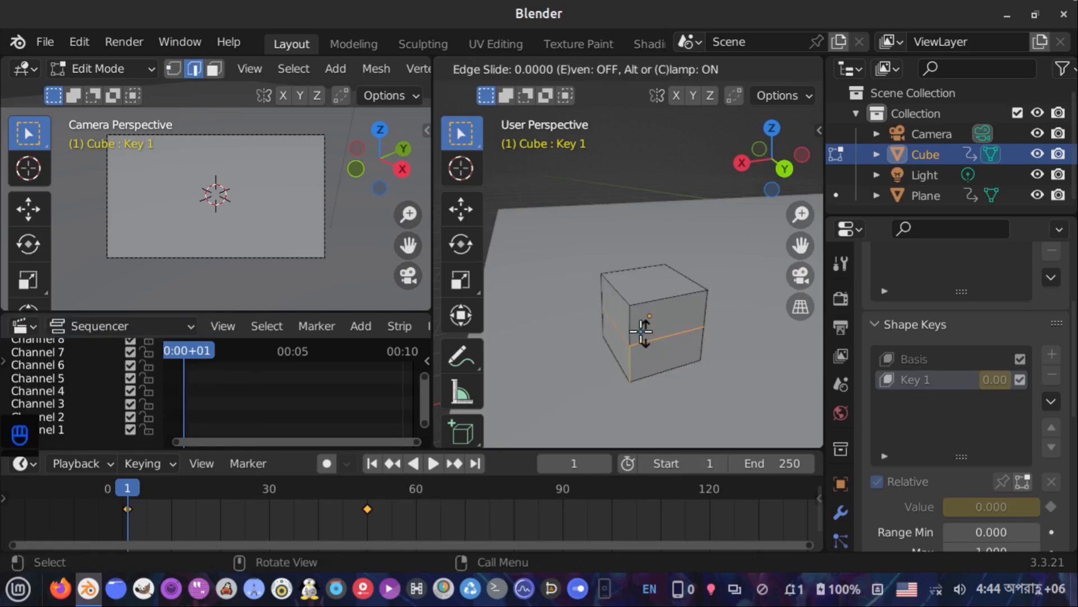
left_click(644, 331)
Shift the cube's upper half along the X axis by about 0.8 m to shear it
key("alt+a")
key("g")
key("y")
key("x")
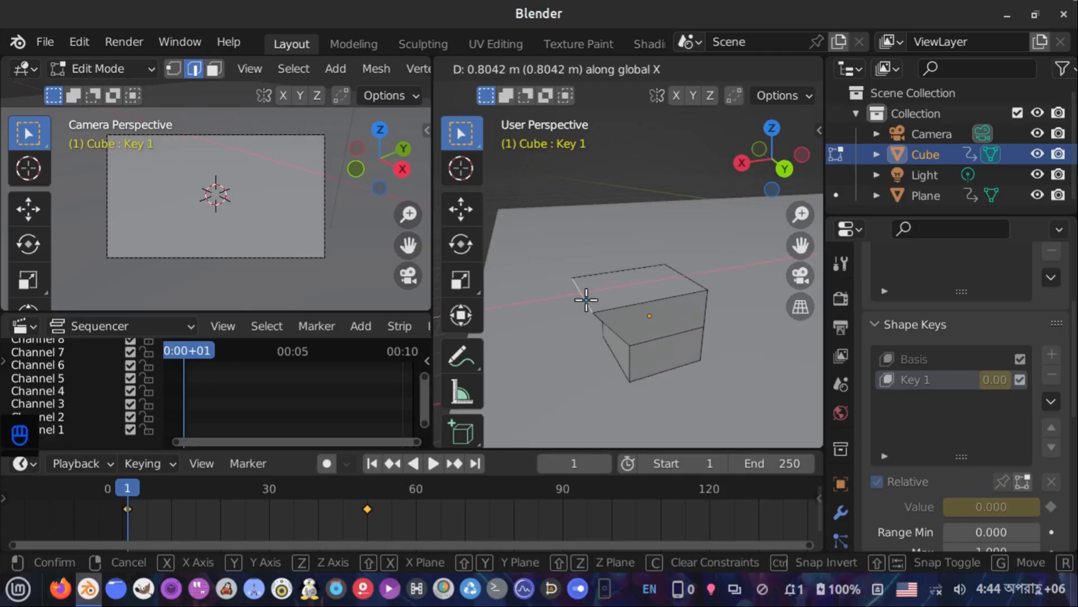
left_click(584, 299)
Add a vertical loop cut through the cube and return to Object Mode
middle_click_drag(597, 319, 599, 306)
middle_click_drag(621, 349, 664, 332)
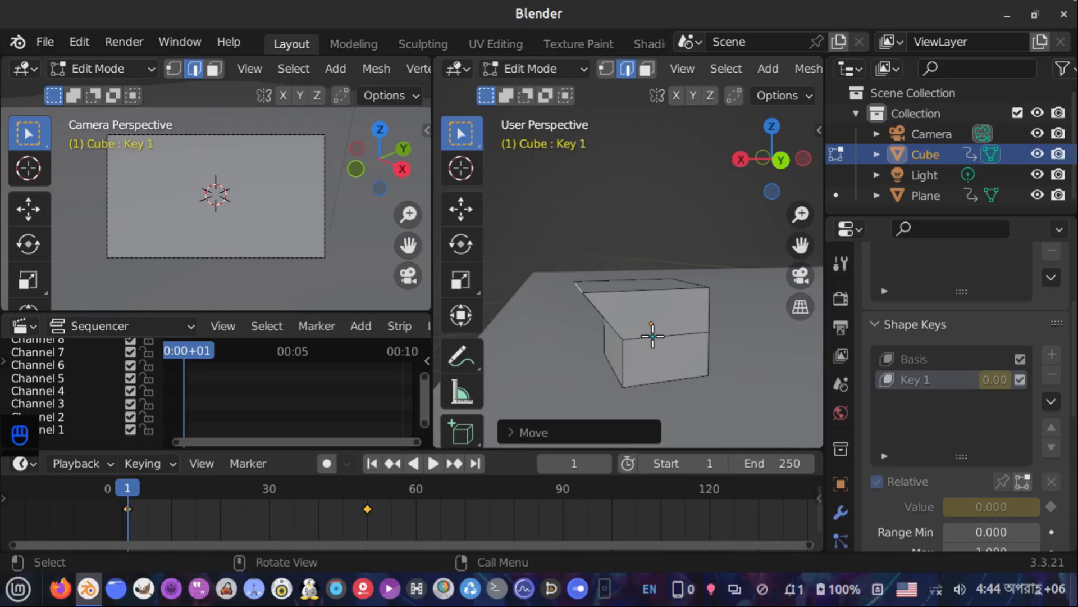
key("ctrl+r")
left_click(633, 324)
left_click(634, 323)
middle_click_drag(664, 341, 663, 380)
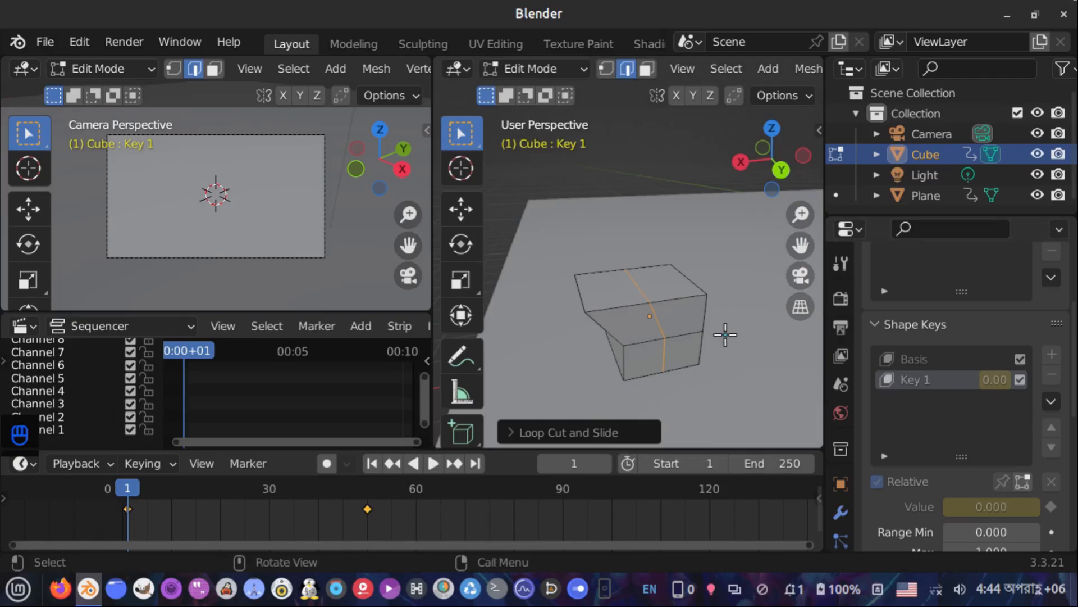
key("Tab")
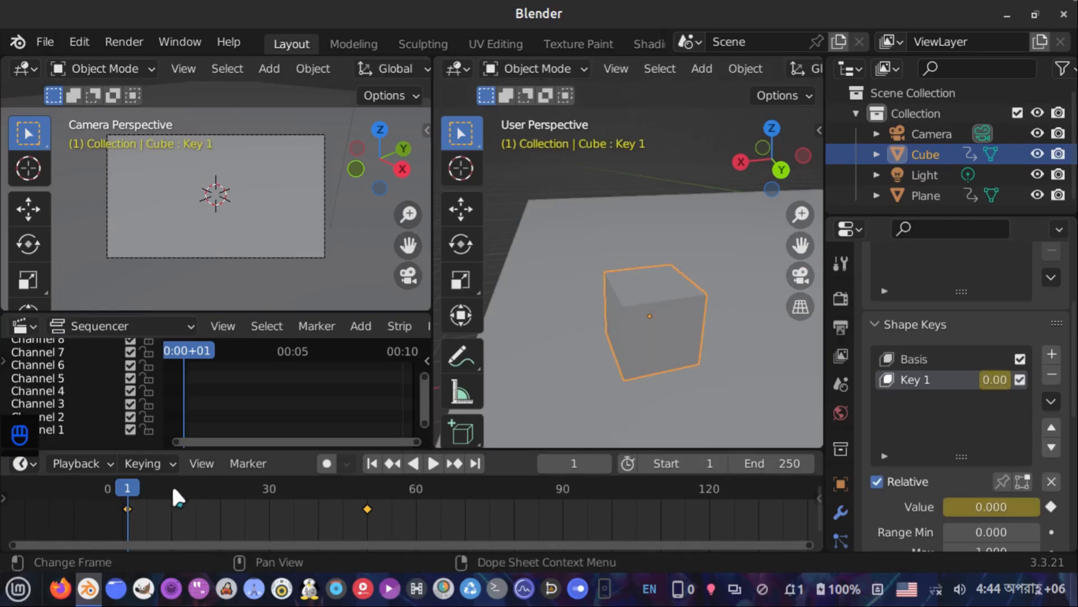
At frame 5, set Key 1's Value to 1.000 and keyframe it
left_click(151, 493)
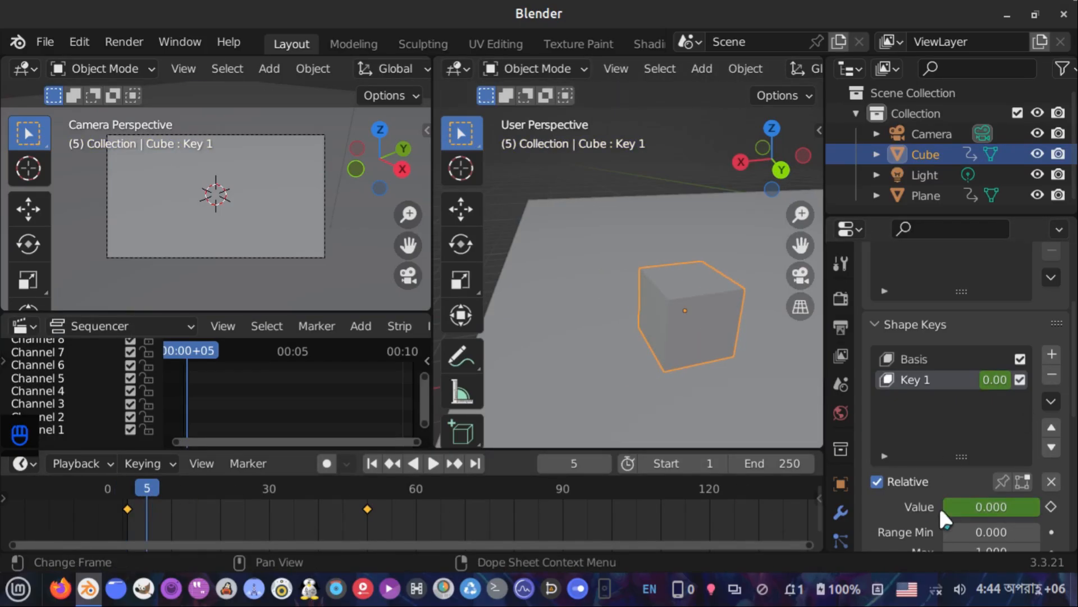
left_click_drag(977, 506, 1052, 508)
left_click(1051, 507)
At frame 15, set Key 1's Value back to 0 and keyframe it
scroll(647, 340, "down", 3)
scroll(651, 351, "down", 3)
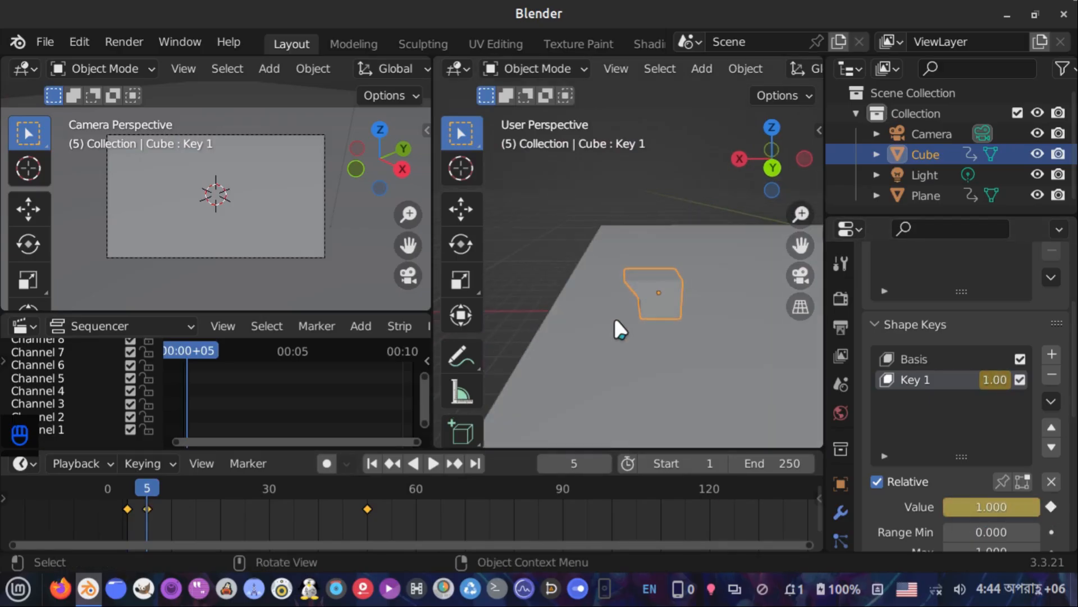
key("space")
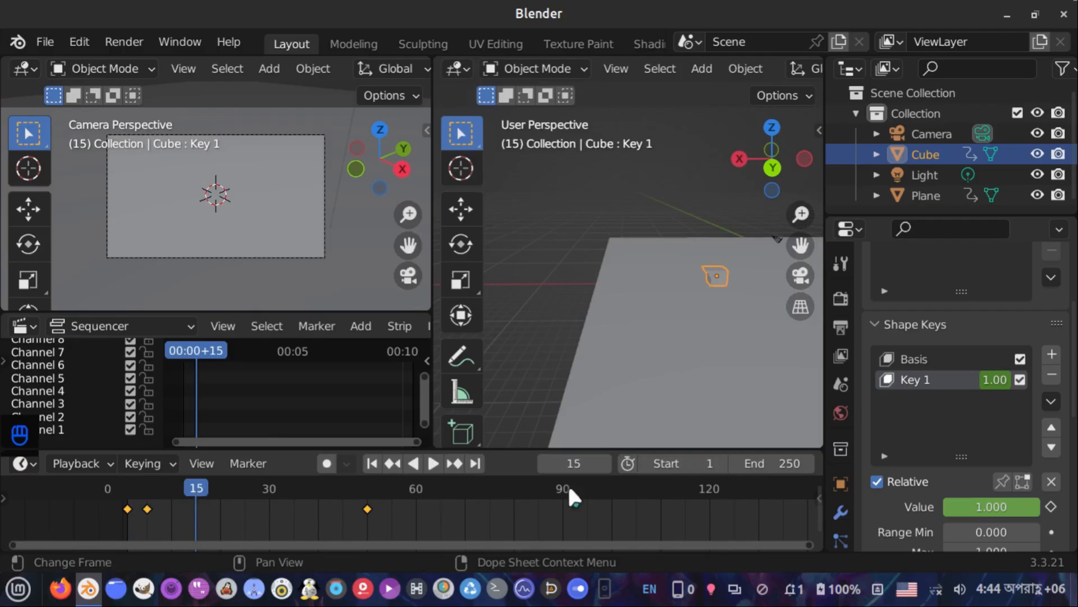
left_click_drag(1013, 507, 917, 508)
left_click(1052, 507)
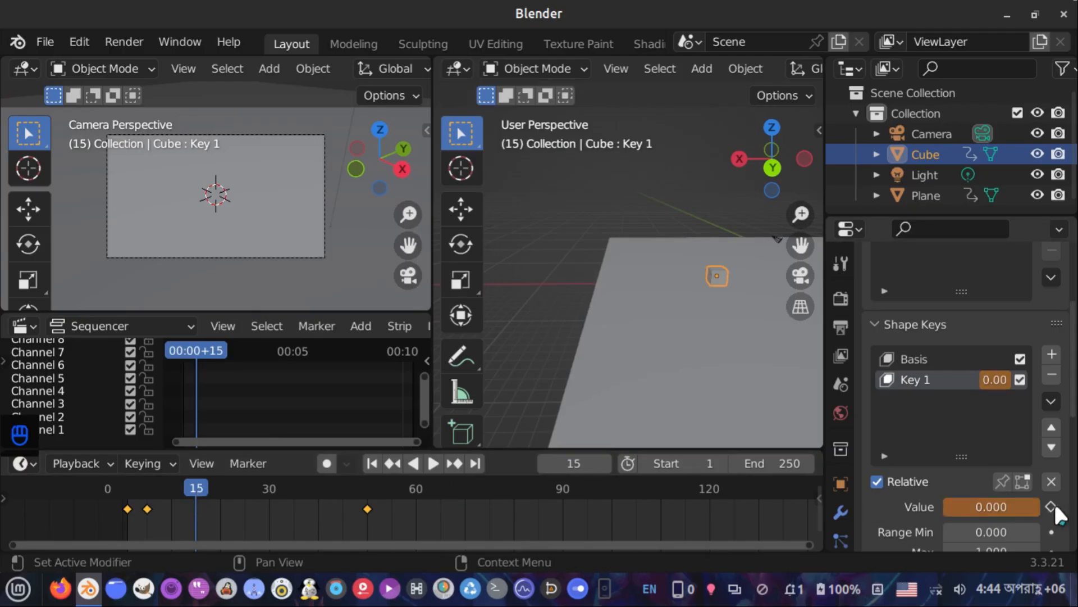
Play the animation from the start to review the shape-key deformation
left_click(370, 463)
key("space")
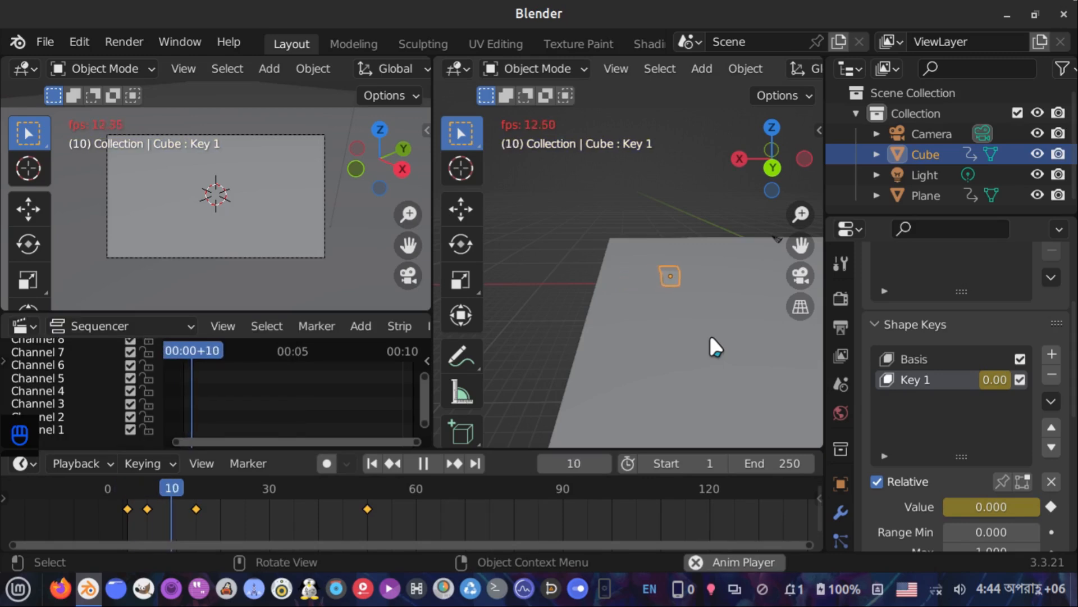
key("space")
At frame 23, insert a Location & Rotation keyframe for the cube
scroll(713, 333, "down", 4)
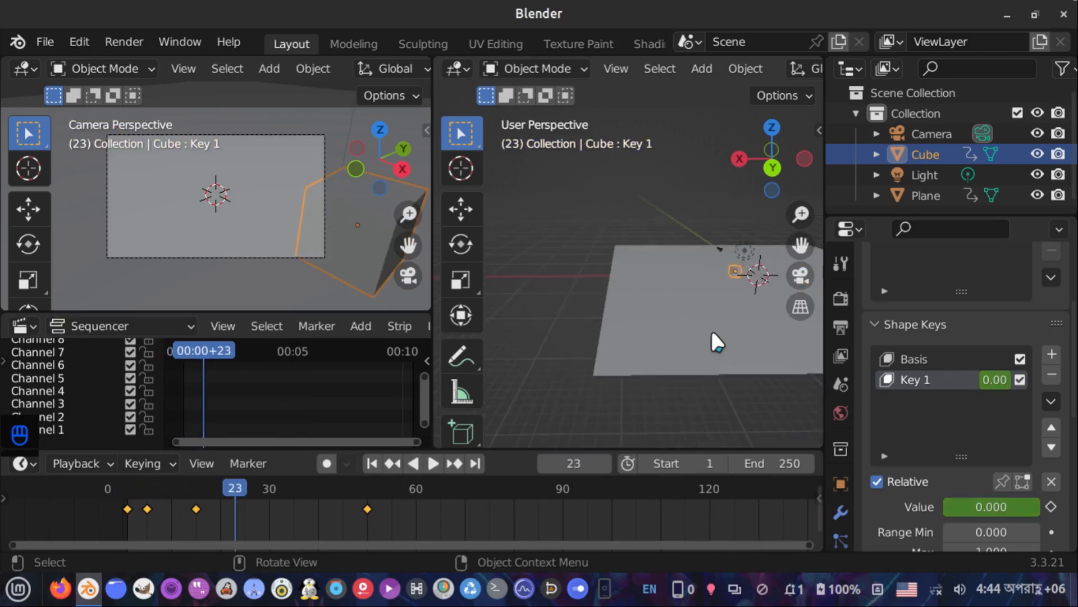
middle_click_drag(712, 333, 588, 371, "shift")
scroll(623, 360, "up", 3)
scroll(647, 359, "up", 3)
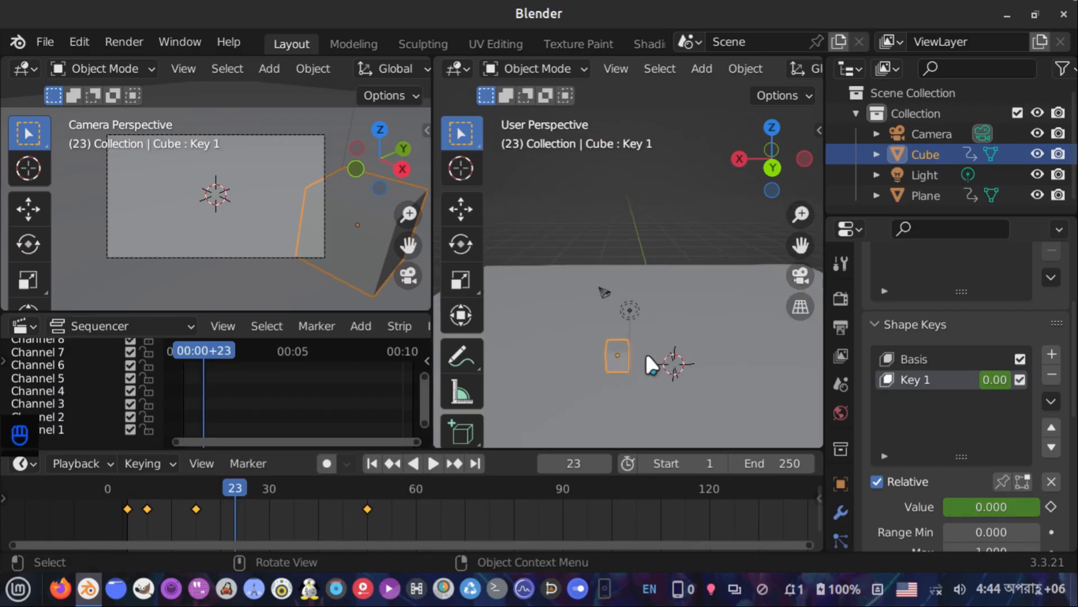
middle_click_drag(628, 320, 584, 285, "shift")
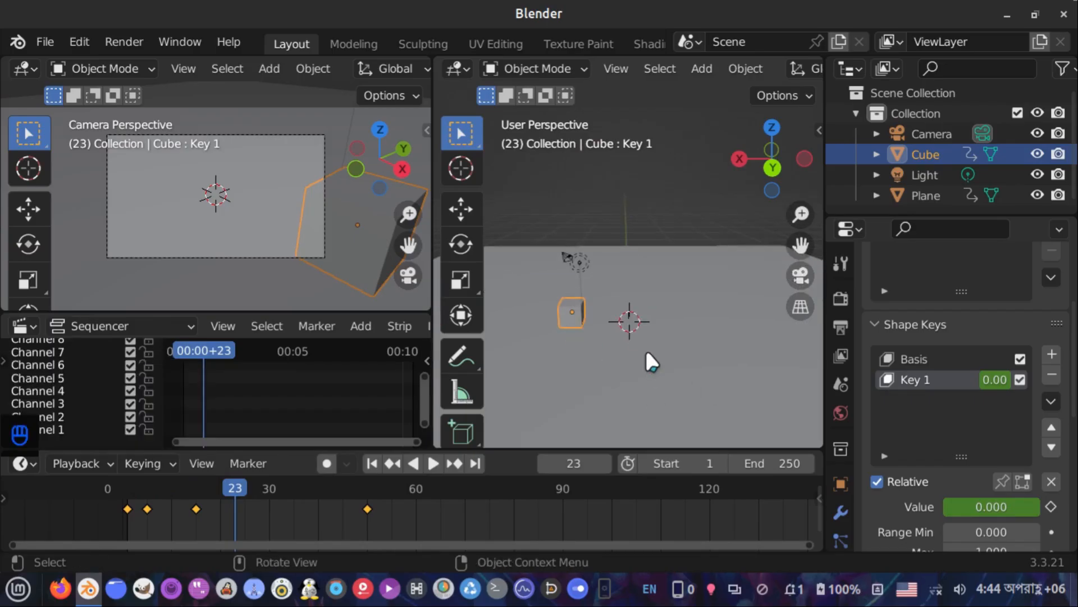
key("g")
left_click(588, 341)
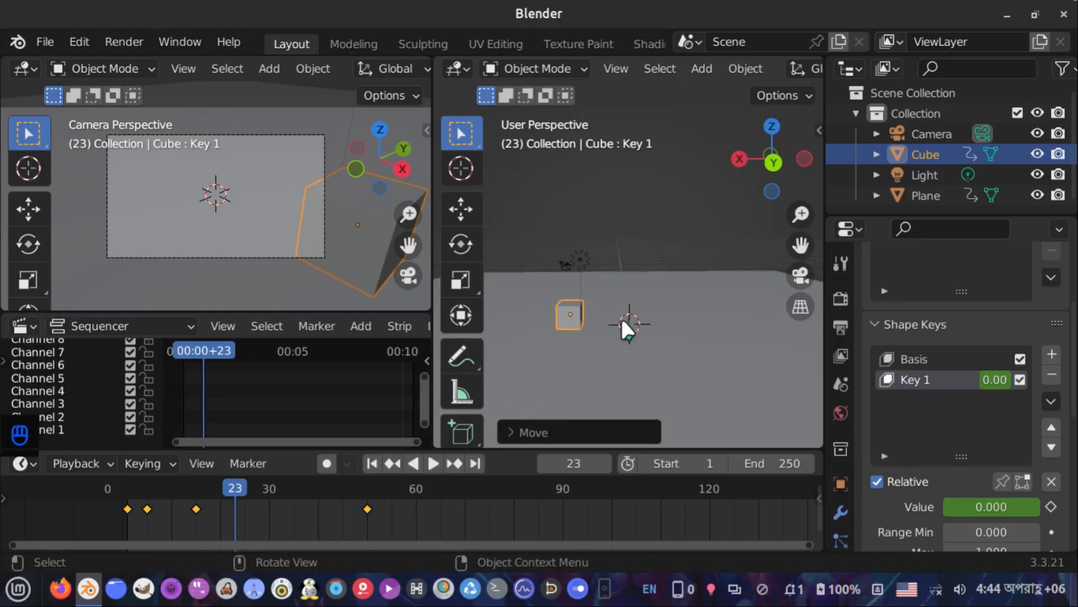
key("i")
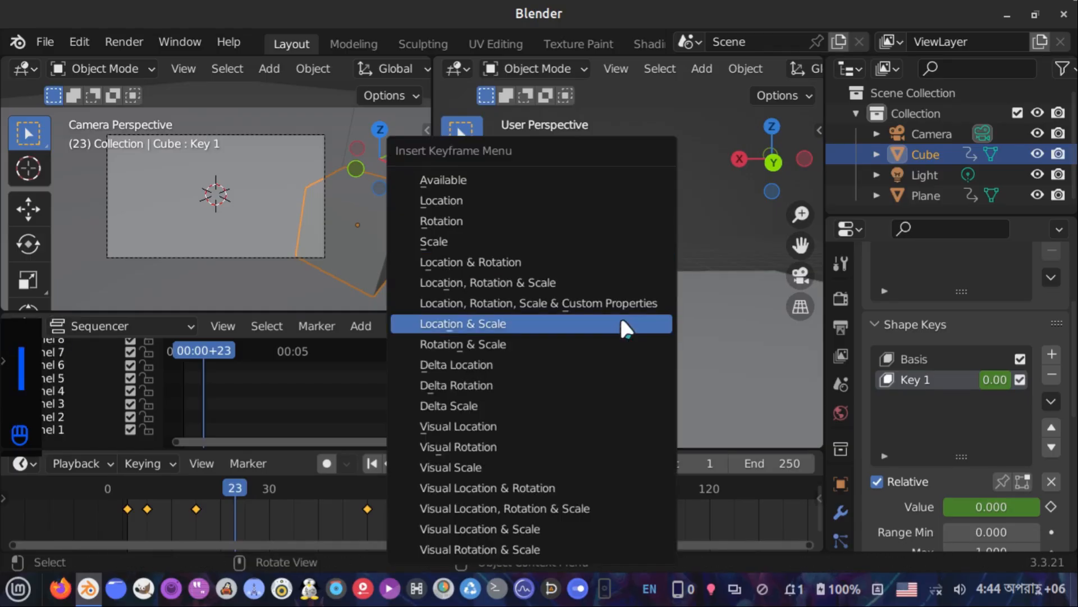
left_click(605, 260)
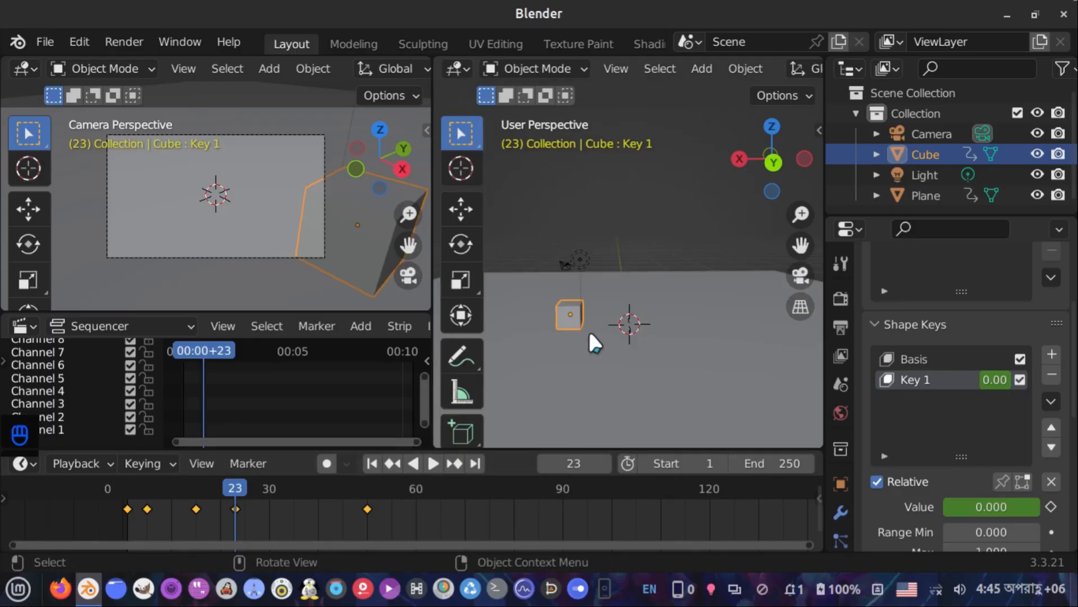
At frame 27, raise the cube along the Z axis and keyframe its location and rotation
key("Right")
key("Right")
key("Right")
key("Right")
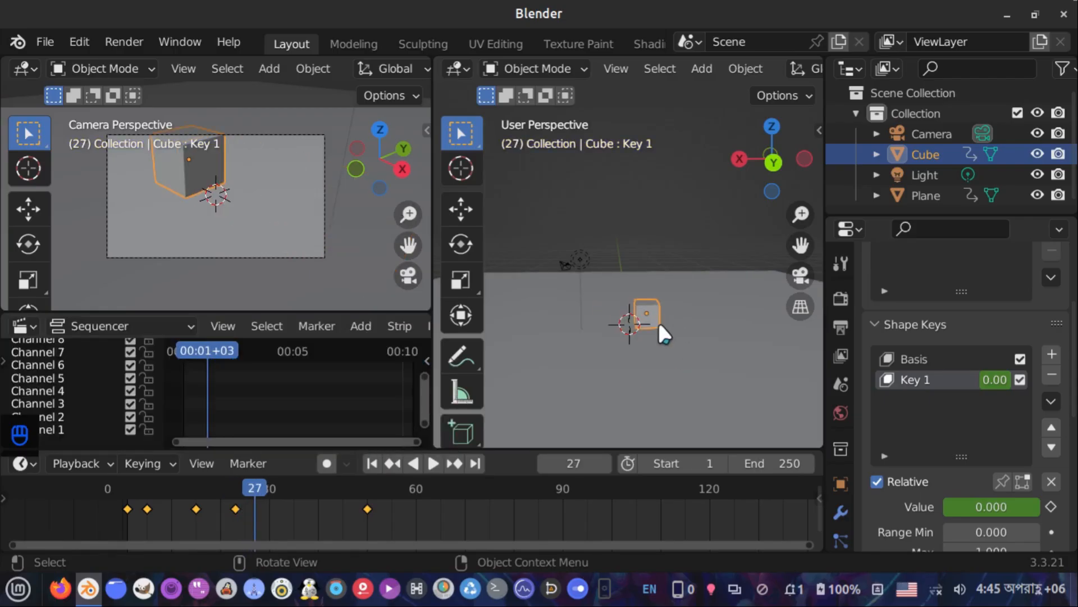
key("g")
key("z")
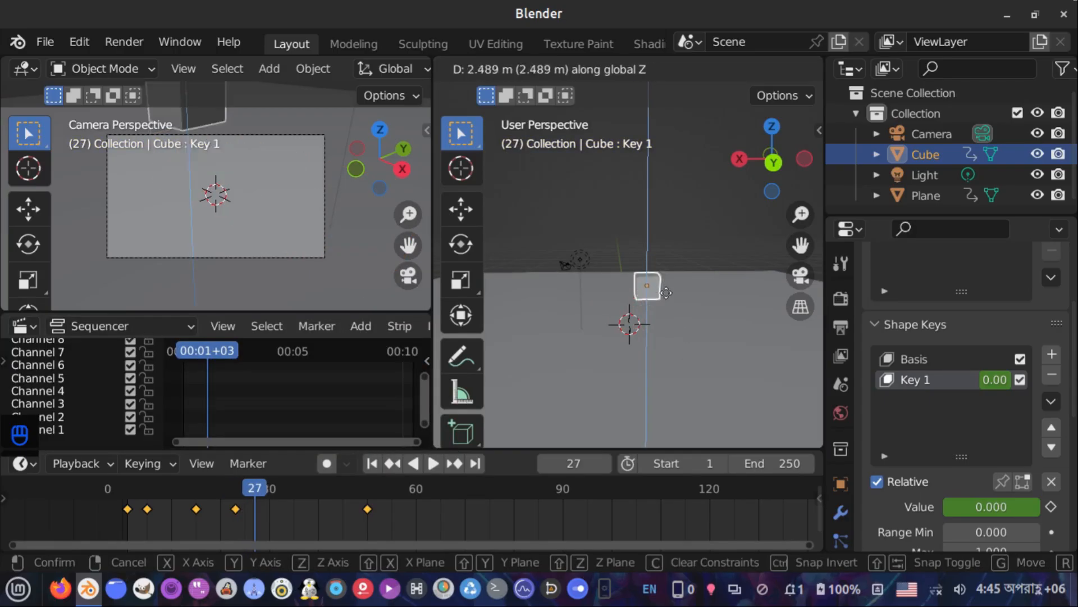
left_click(668, 275)
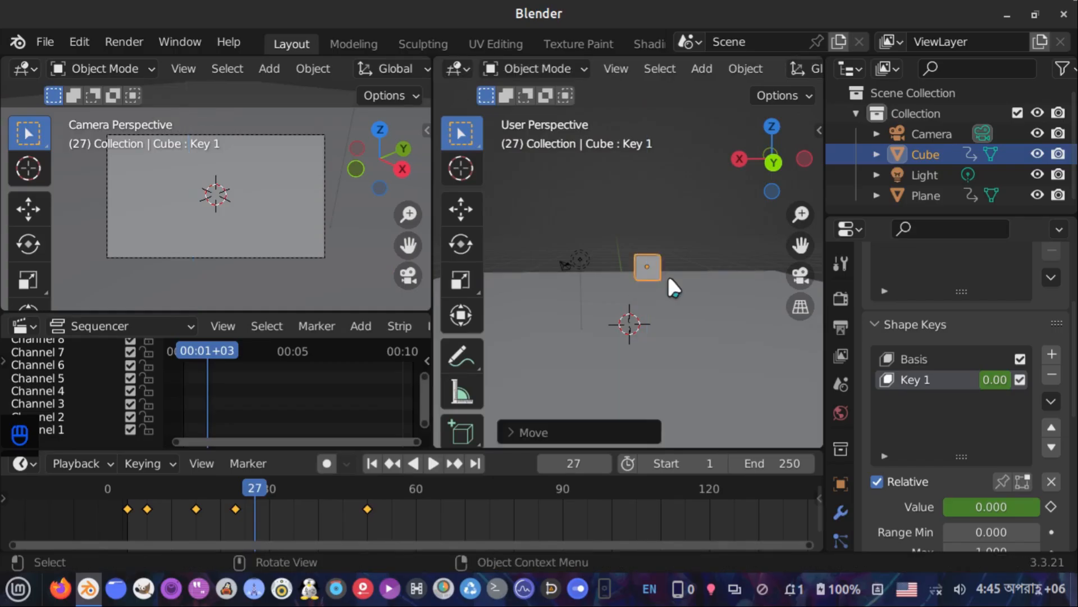
key("i")
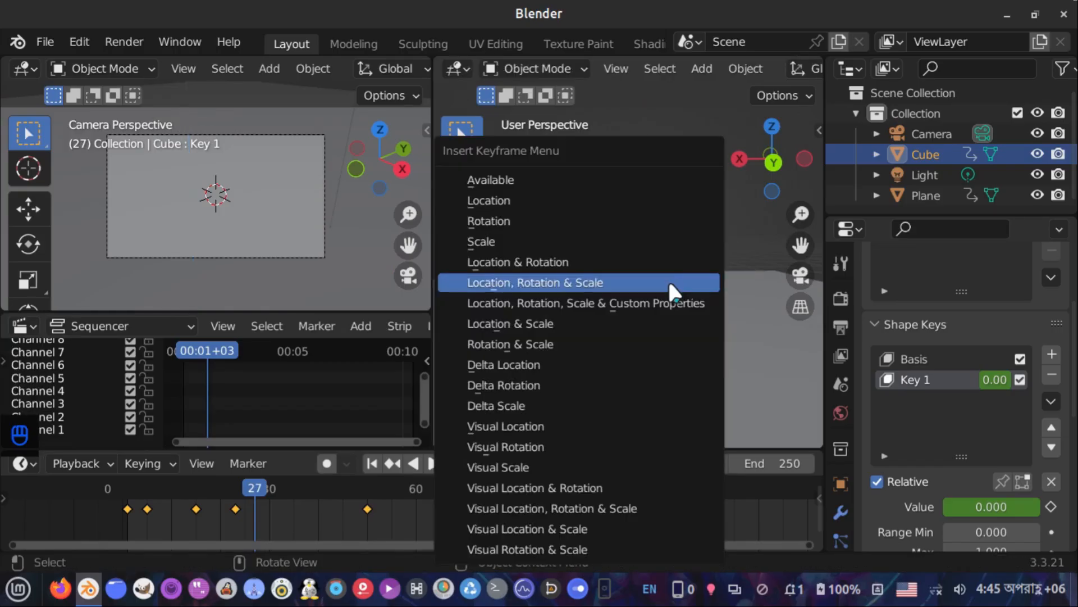
left_click(578, 261)
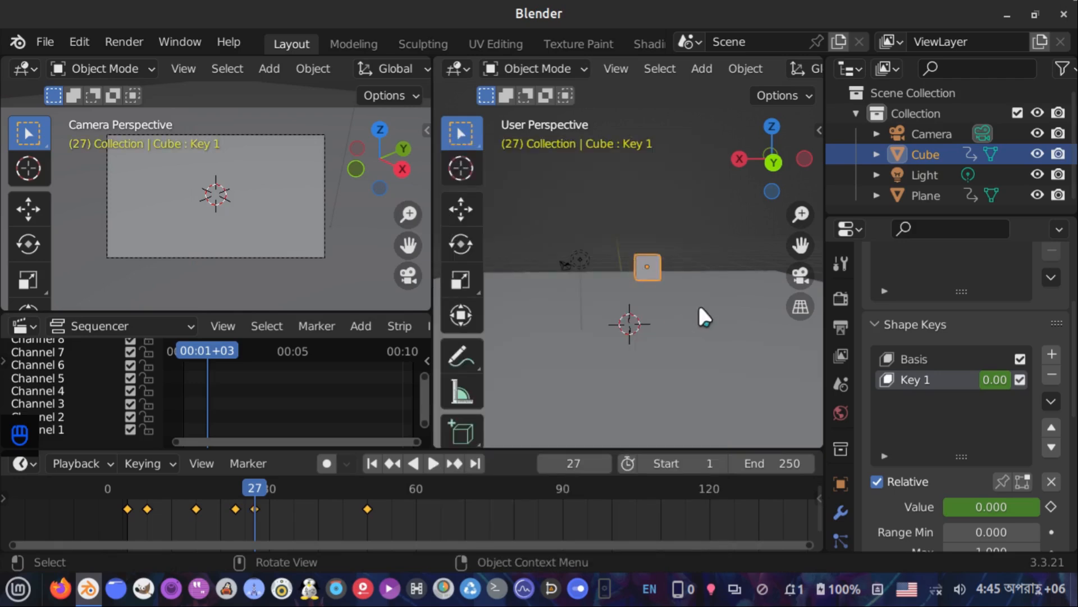
At frame 30, drop the cube 5 m along the Z axis and keyframe its location and rotation
key("Right")
key("Right")
key("Right")
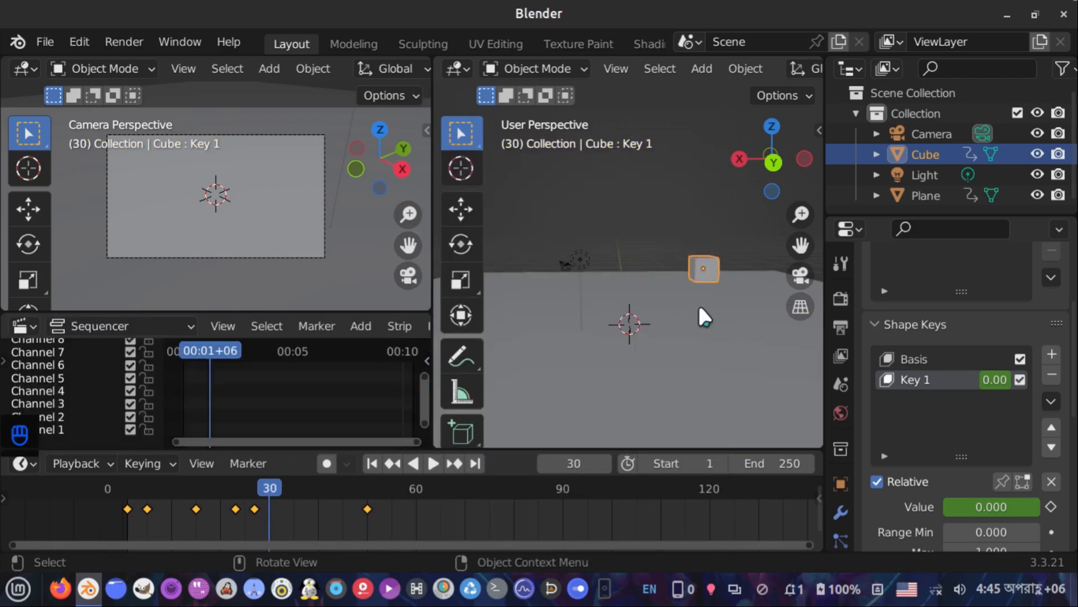
scroll(719, 309, "down", 1)
key("g")
key("z")
key("ctrl")
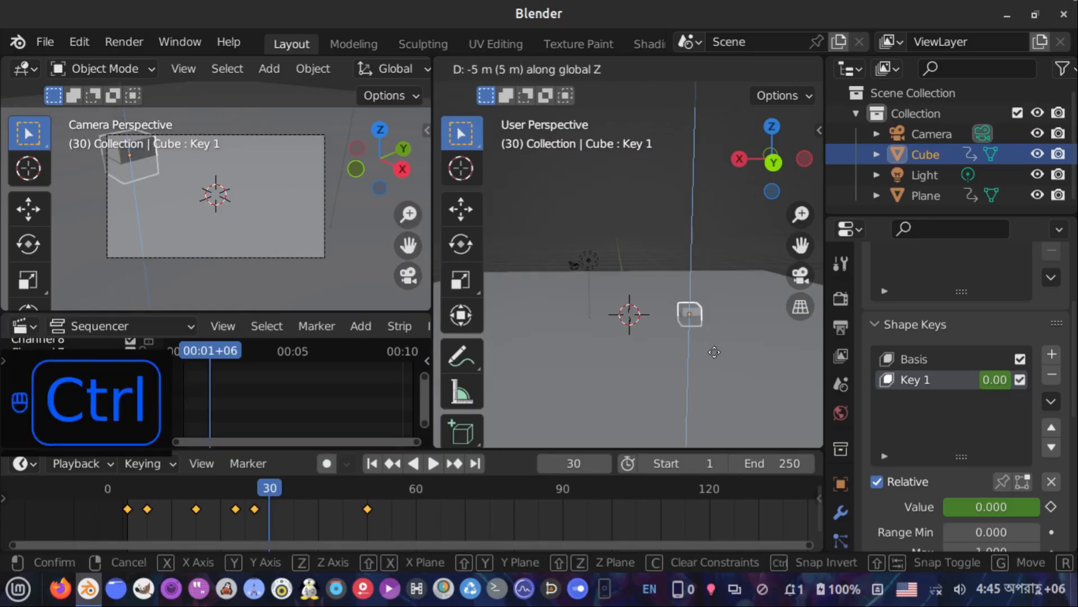
left_click(720, 348)
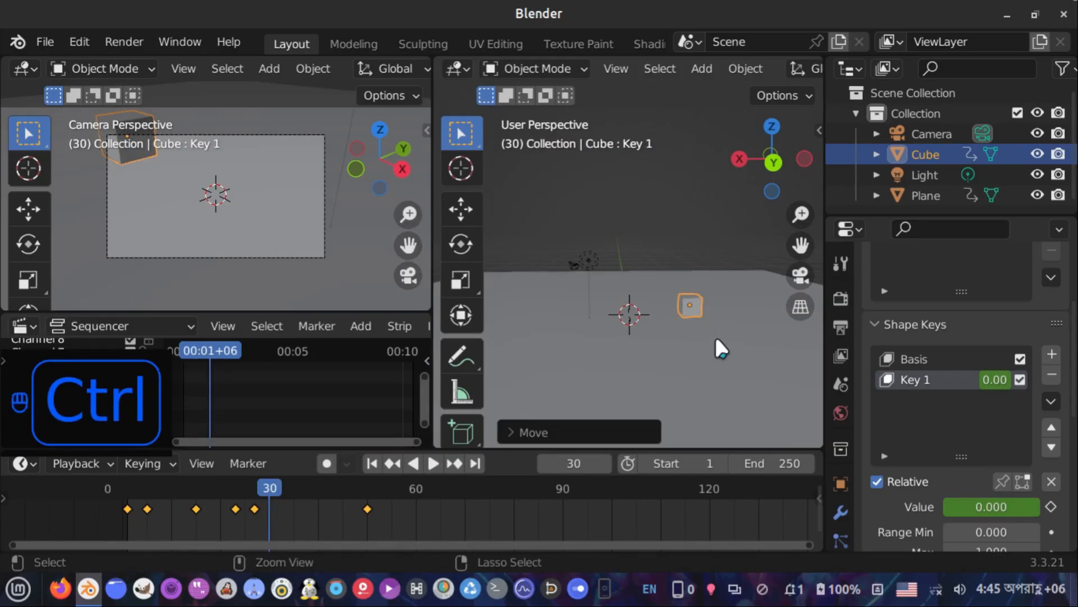
key("i")
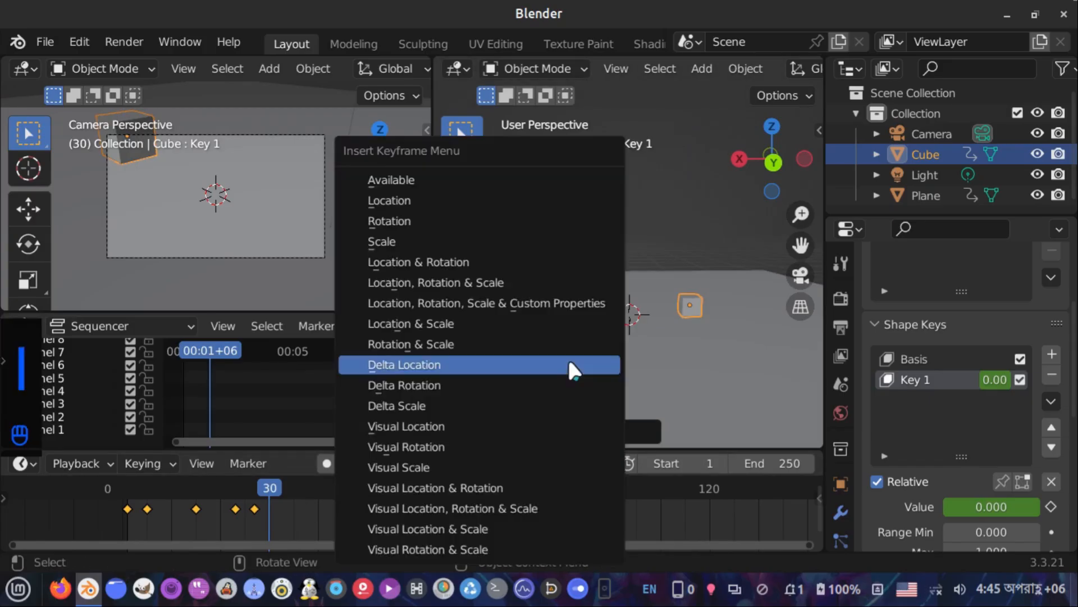
left_click(554, 260)
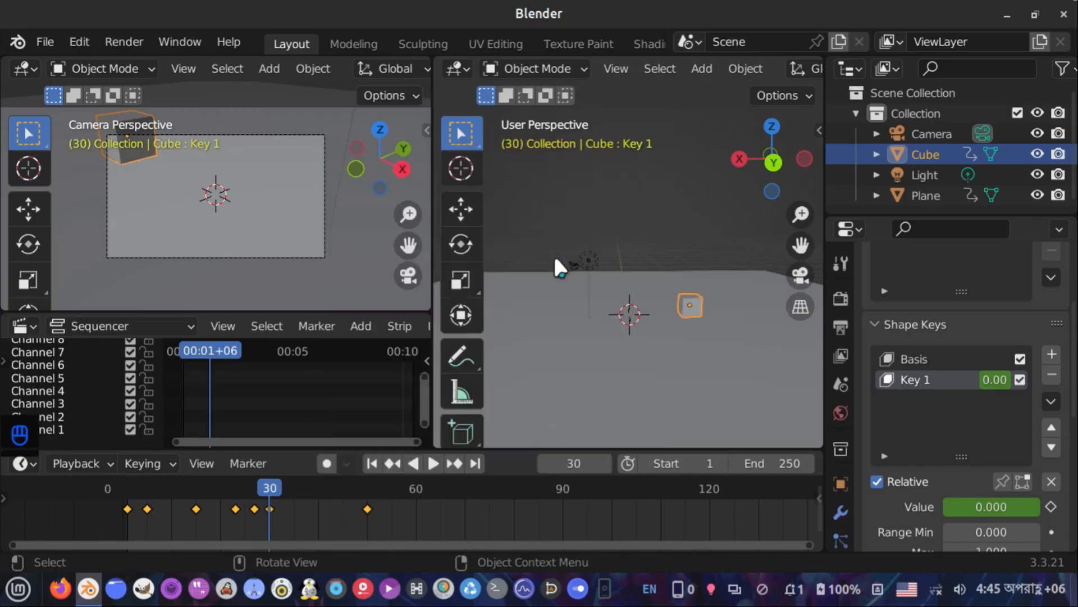
At frame 27, tilt the cube with a trackball rotation and keyframe its location and rotation
left_click(252, 480)
left_click(254, 477)
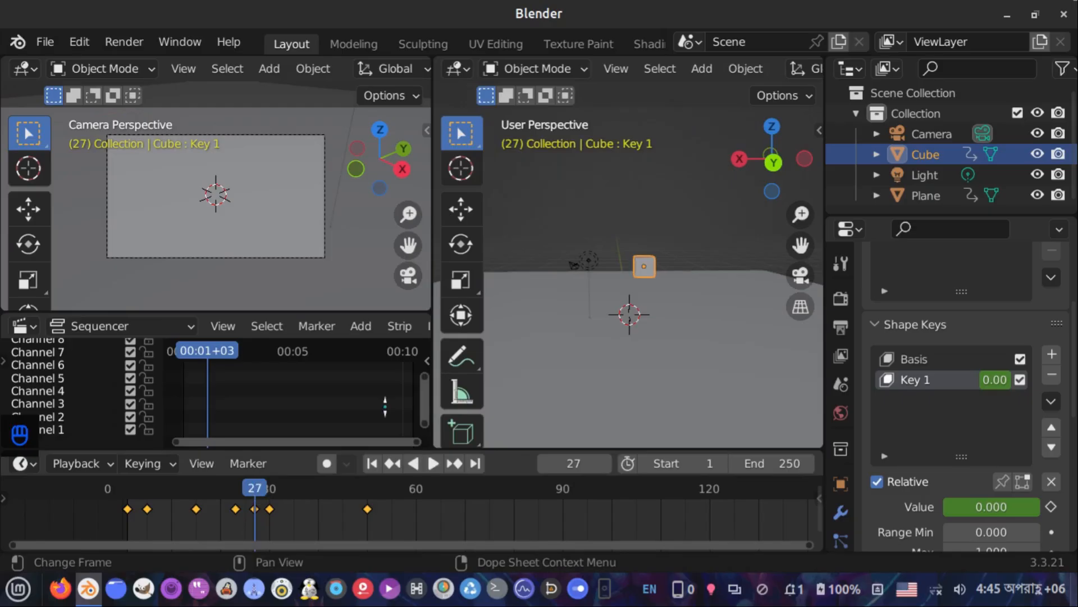
key("r")
key("r")
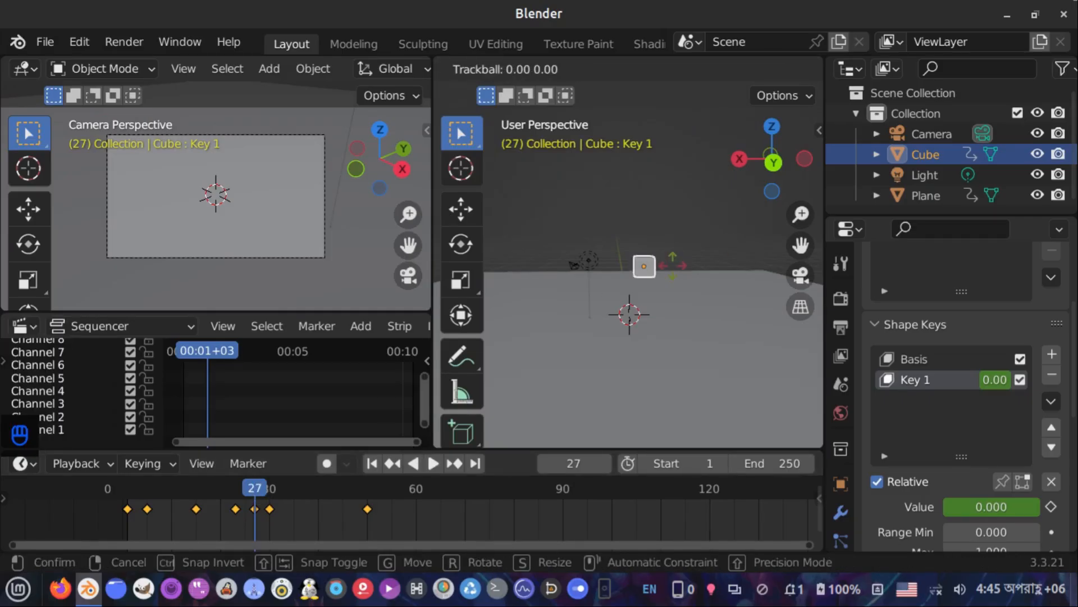
left_click(579, 263)
key("i")
left_click(620, 262)
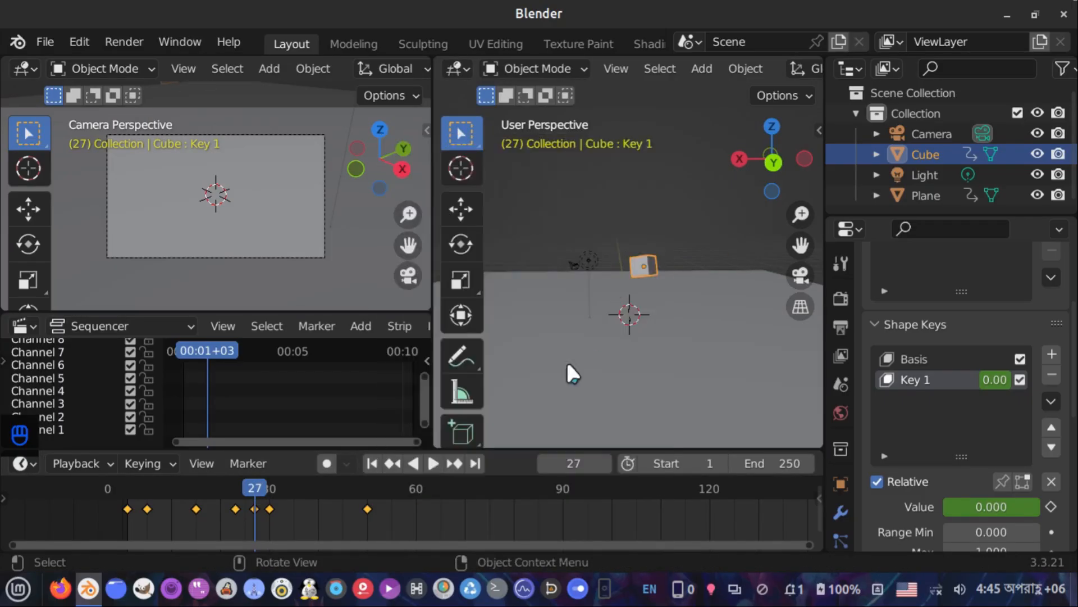
Play the animation from the start to review the cube's slide, jump and fall
left_click(374, 463)
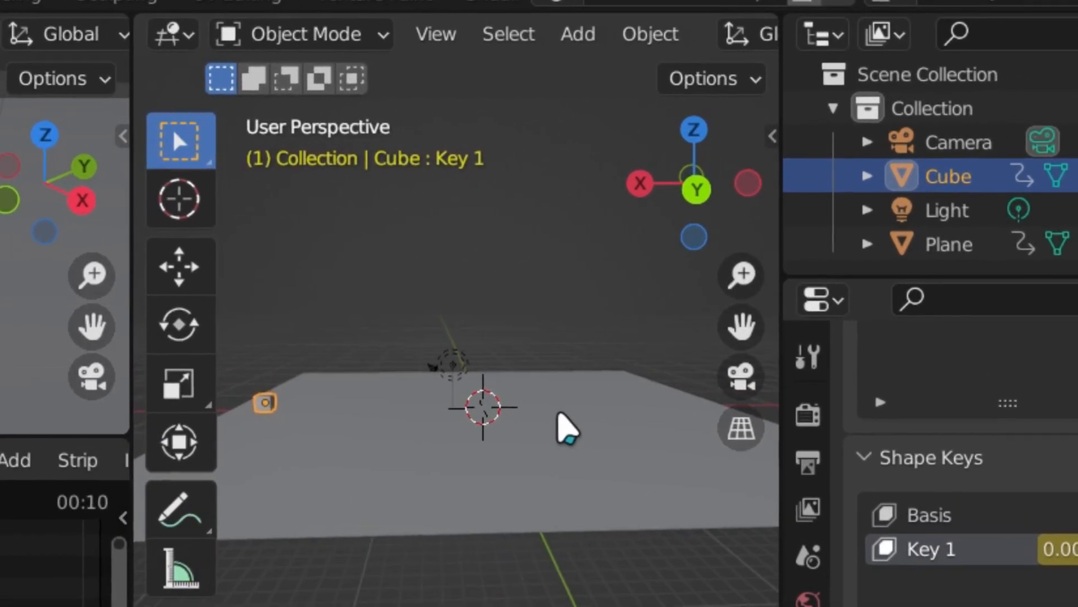
key("space")
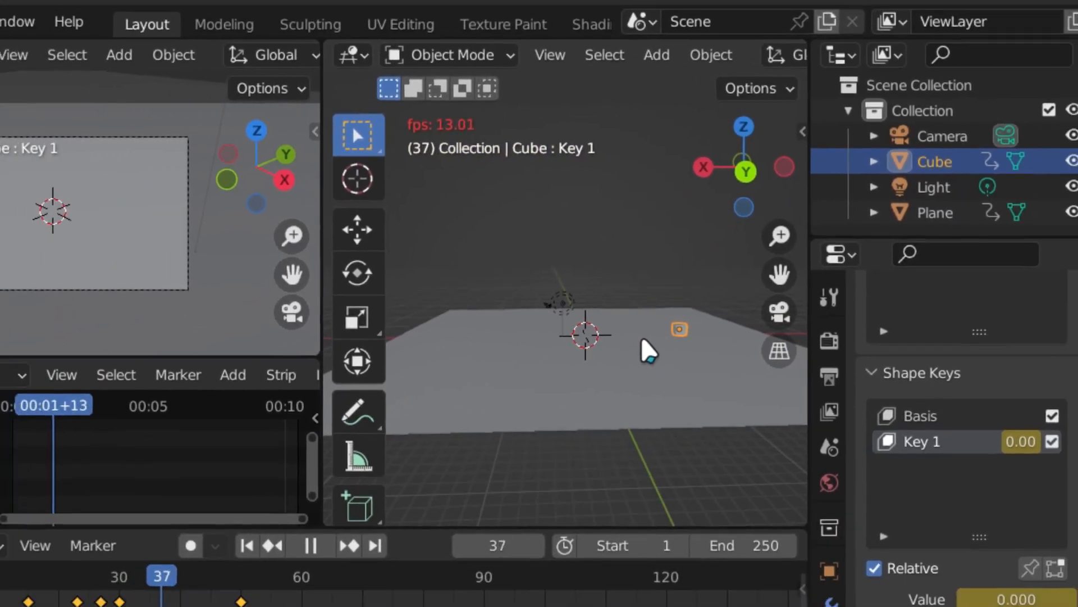
key("space")
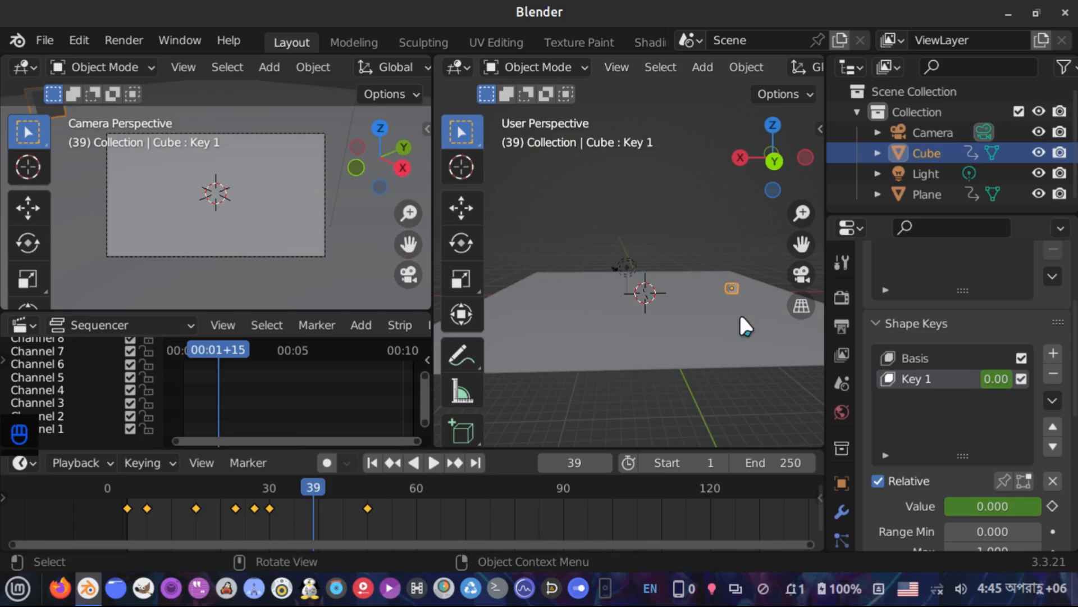
key("space")
key("space")
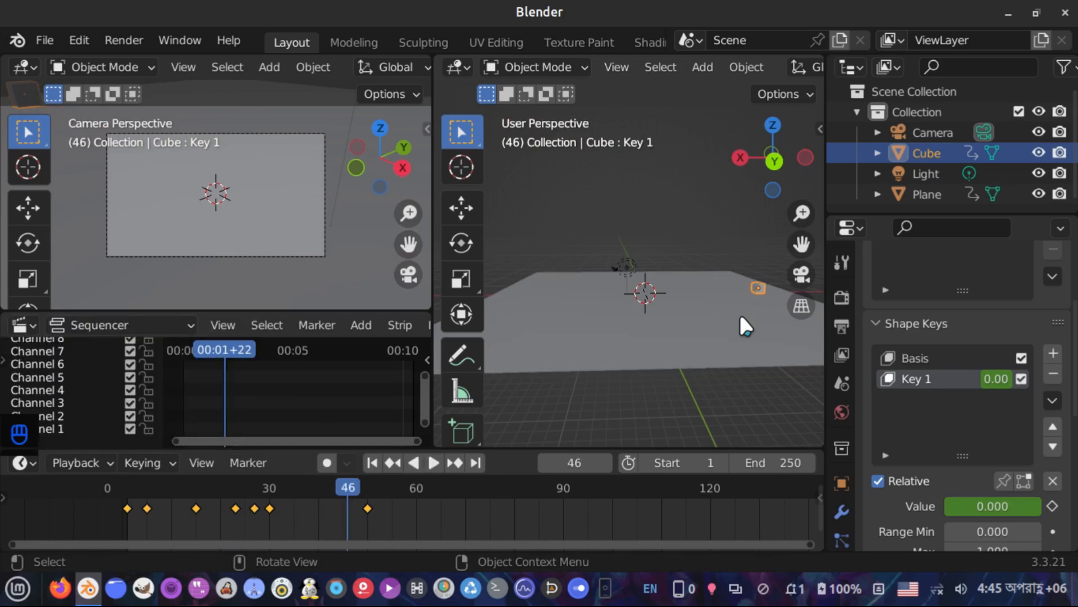
key("space")
key("space")
Set the scene's end frame to 50 and return to the first frame
left_click(753, 462)
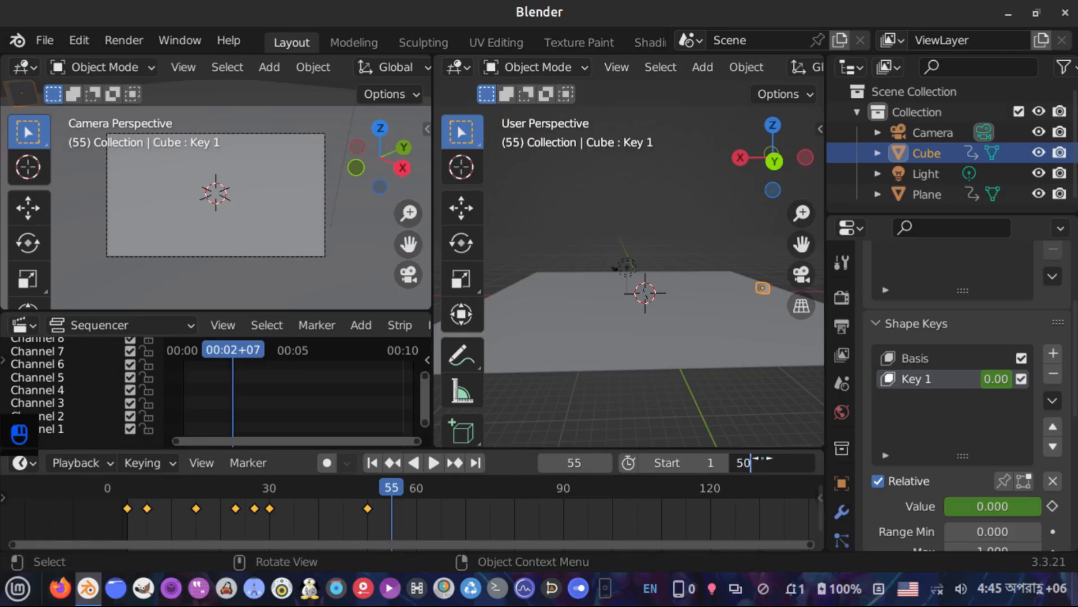
key("Return")
scroll(370, 515, "down", 2)
middle_click_drag(366, 515, 468, 527, "shift")
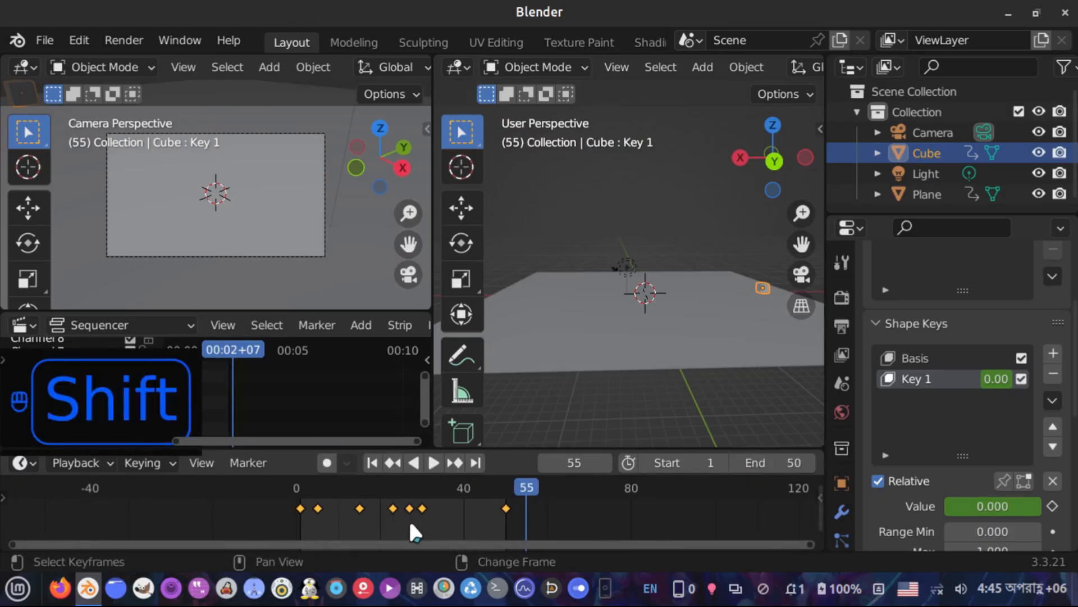
scroll(411, 525, "up", 1)
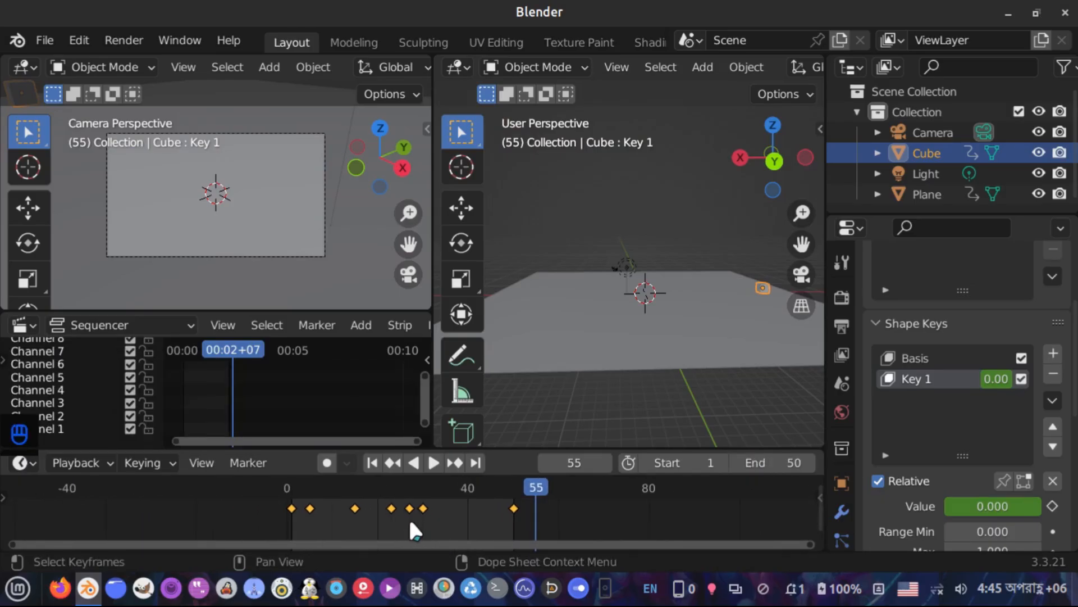
left_click(371, 464)
Reposition the camera with walk navigation so its view frames the ground plane
middle_click_drag(686, 311, 687, 275)
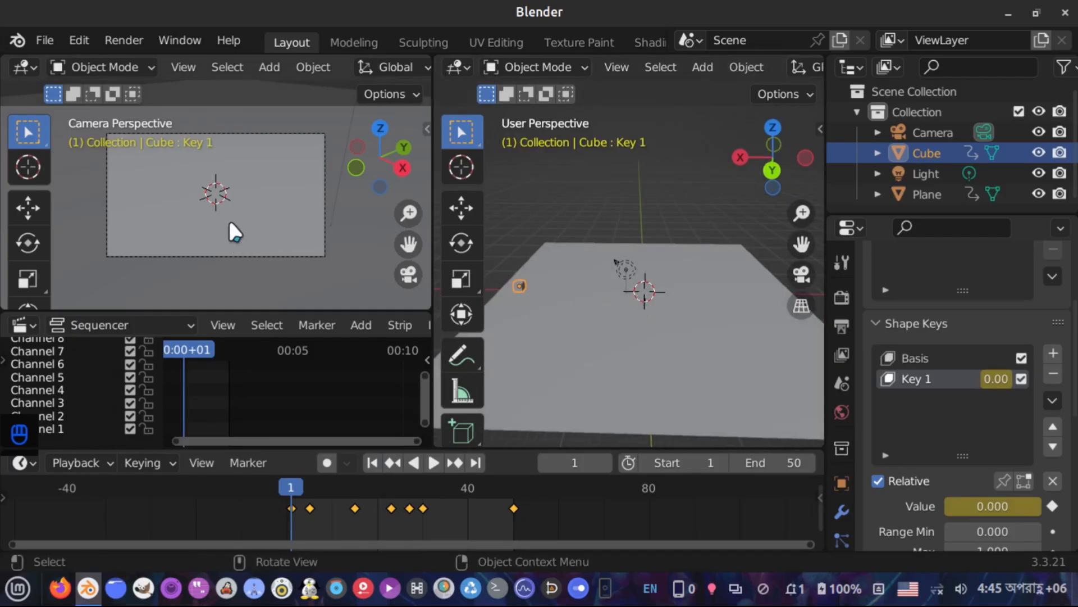
key("shift+grave")
key("q")
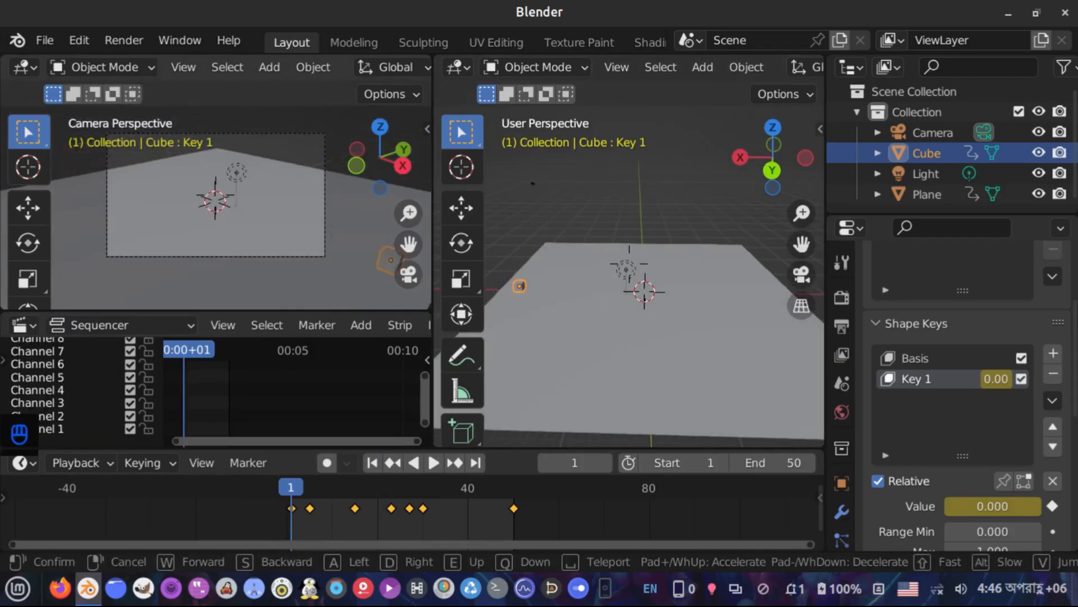
key("s")
key("a")
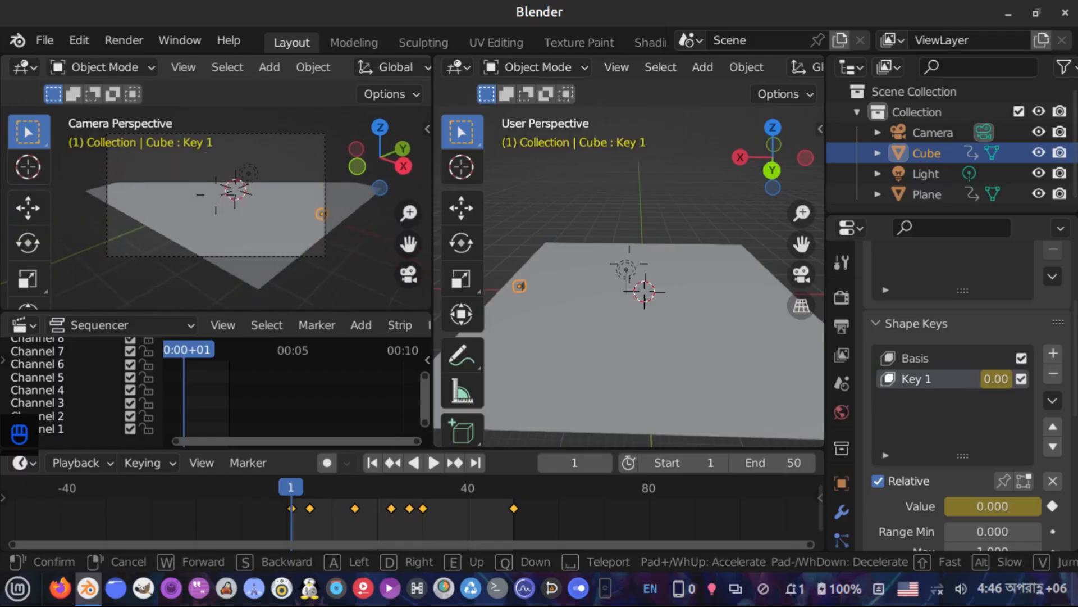
key("a")
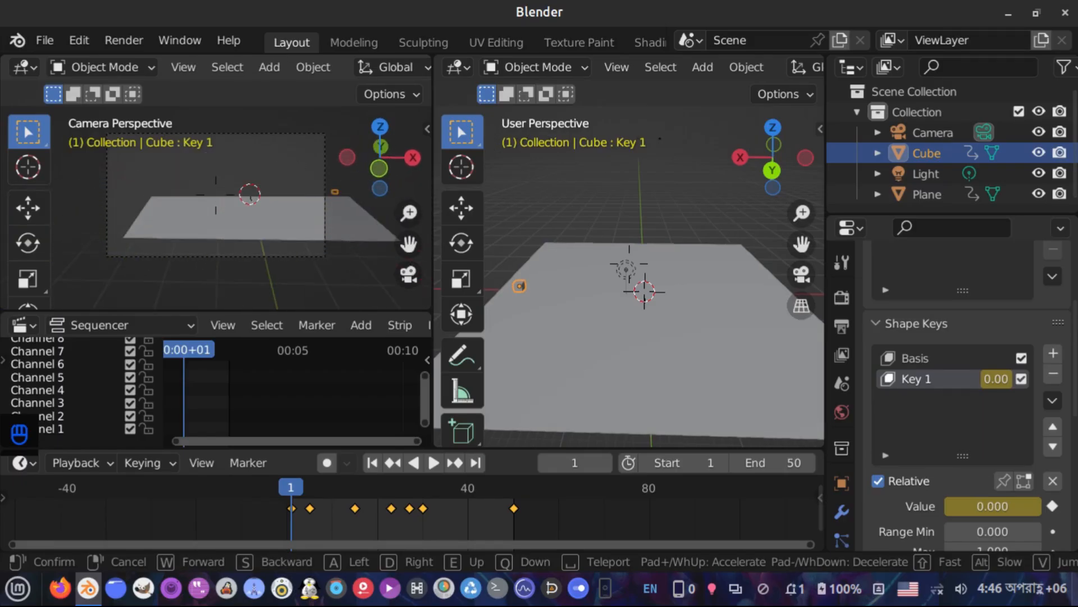
key("q")
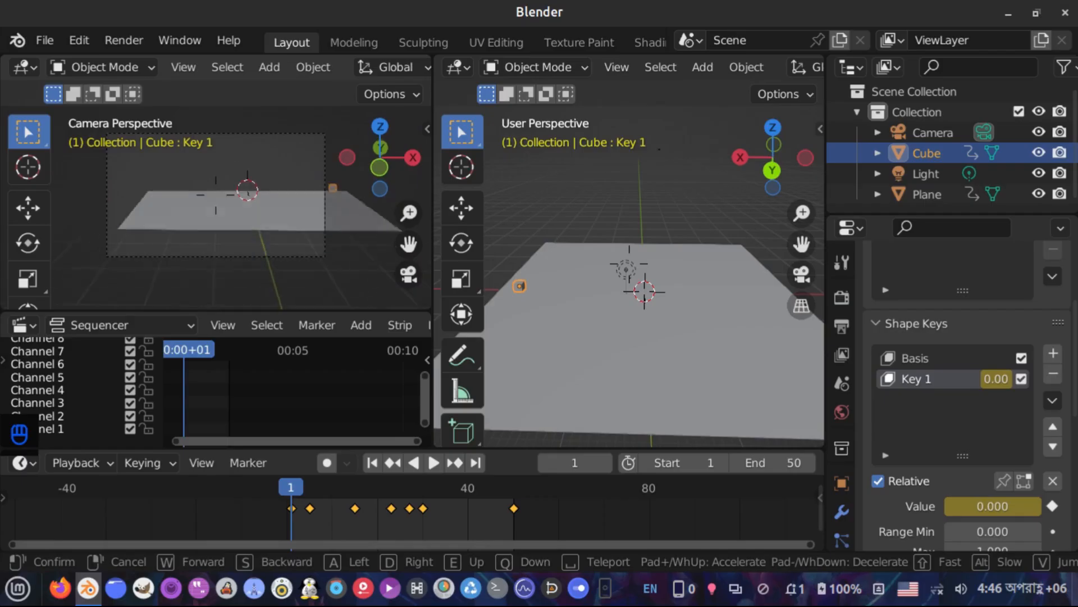
key("q")
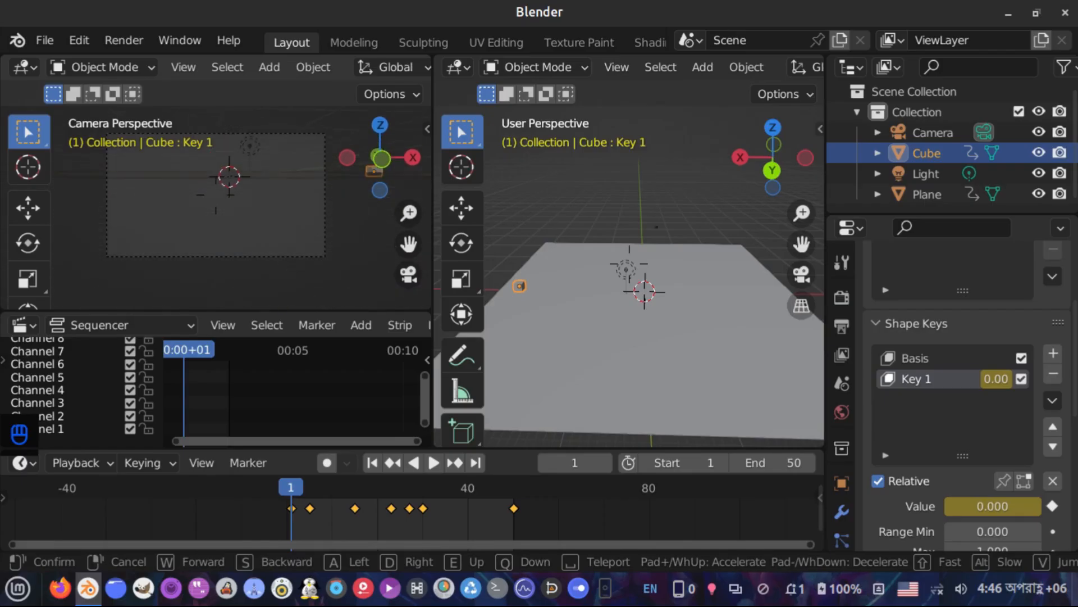
key("d")
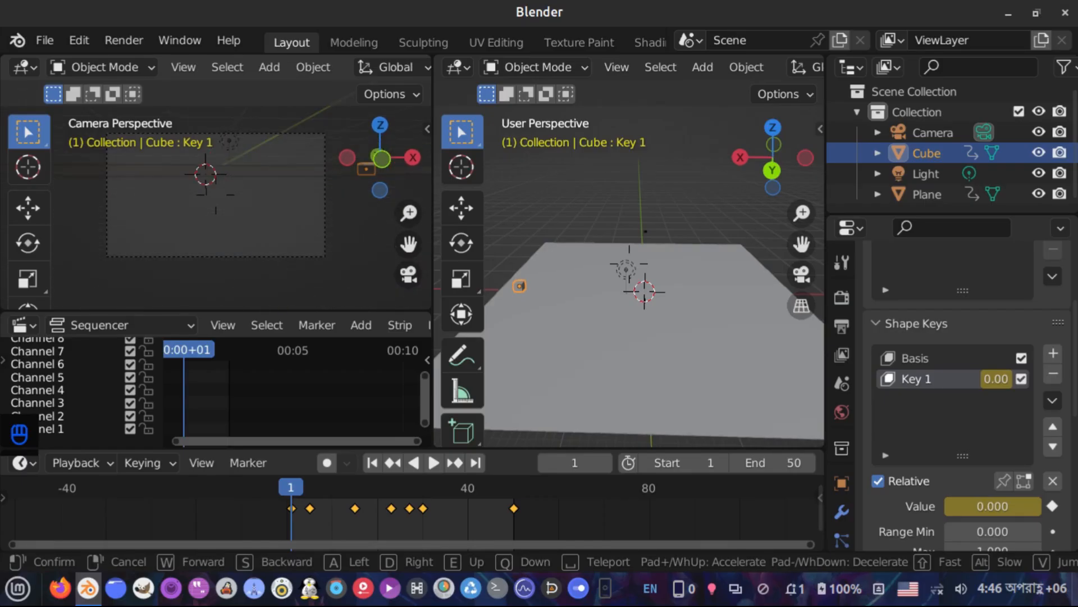
key("e")
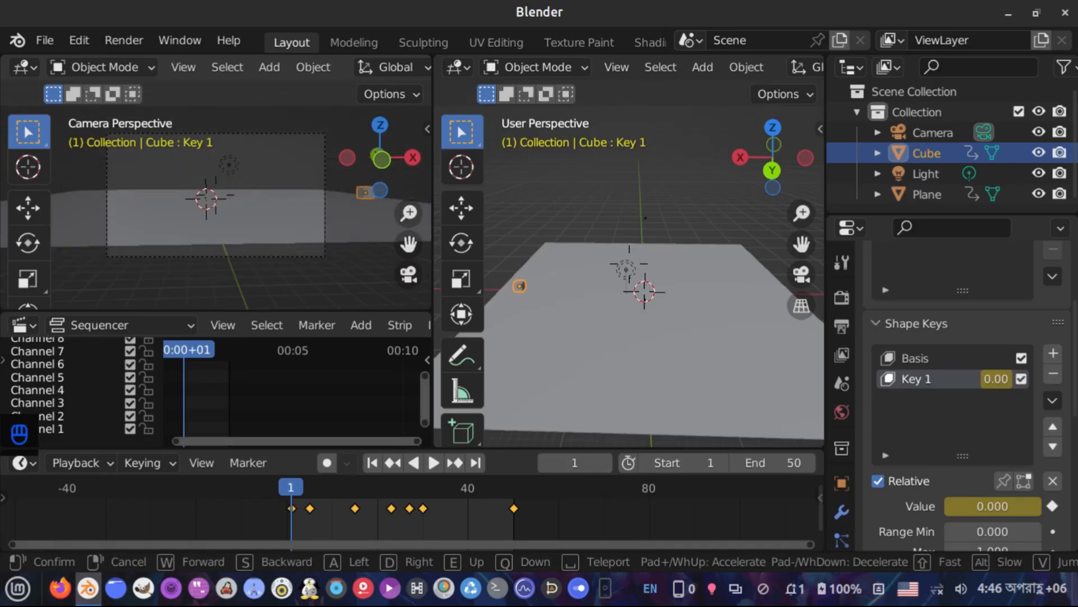
key("e")
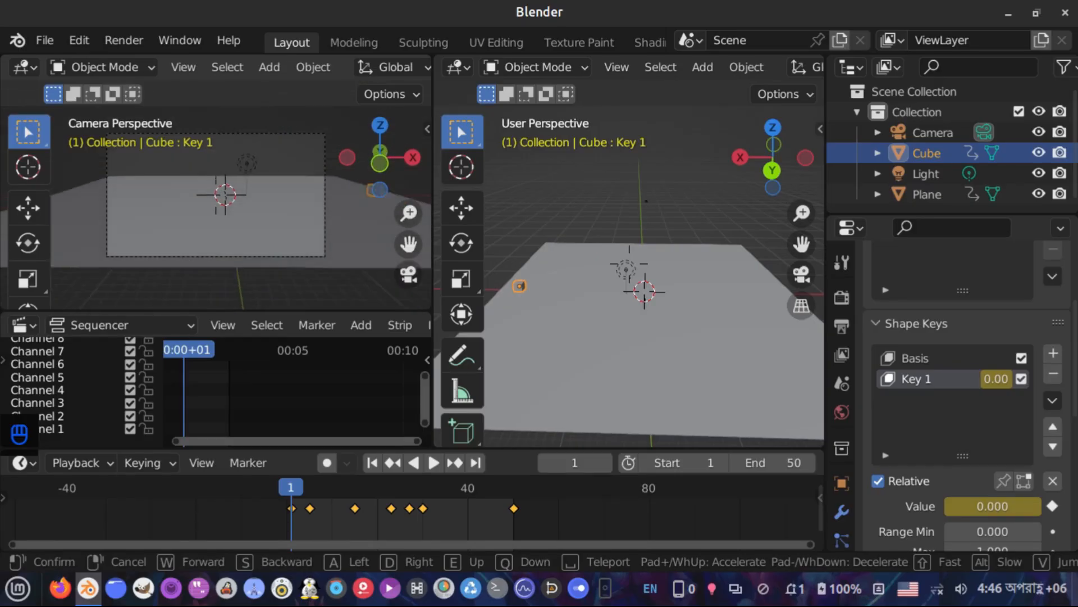
key("s")
left_click(268, 235)
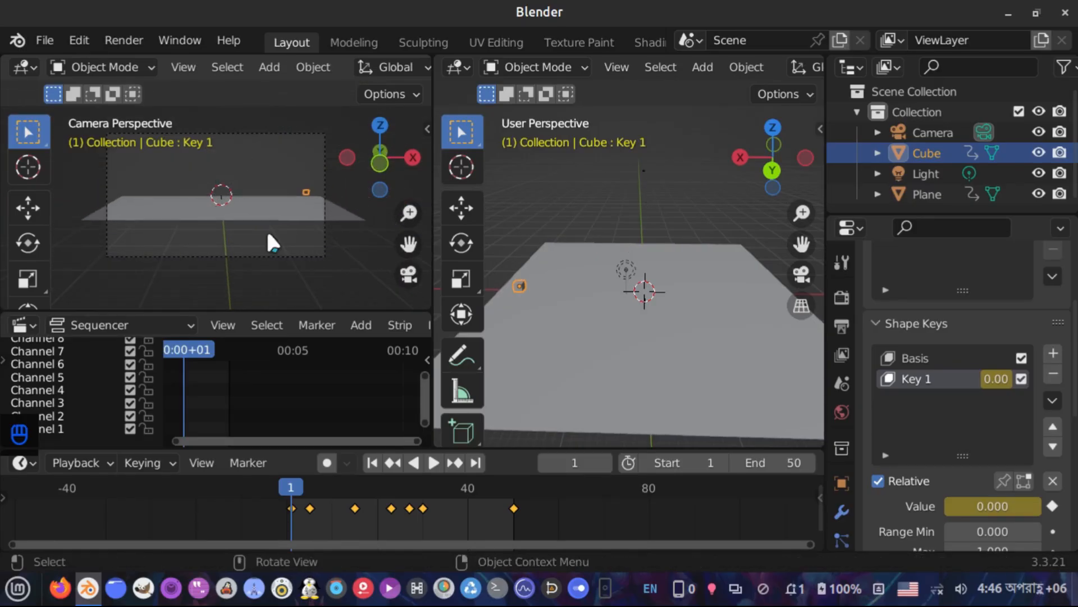
Select the camera and set its clip end to 100000000
left_click(905, 132)
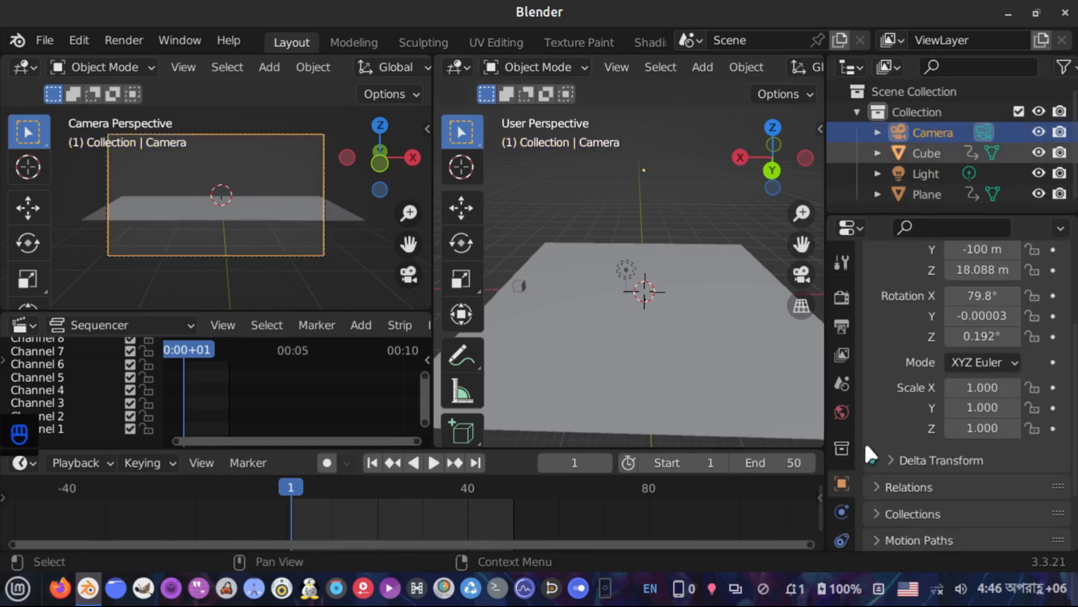
scroll(845, 495, "down", 3)
left_click(842, 487)
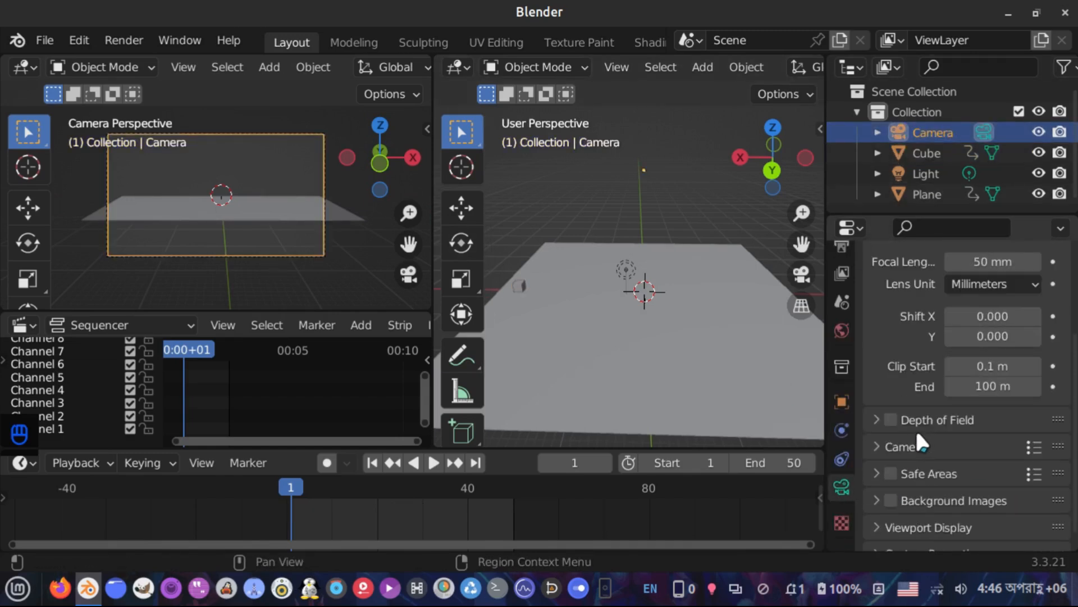
left_click(993, 386)
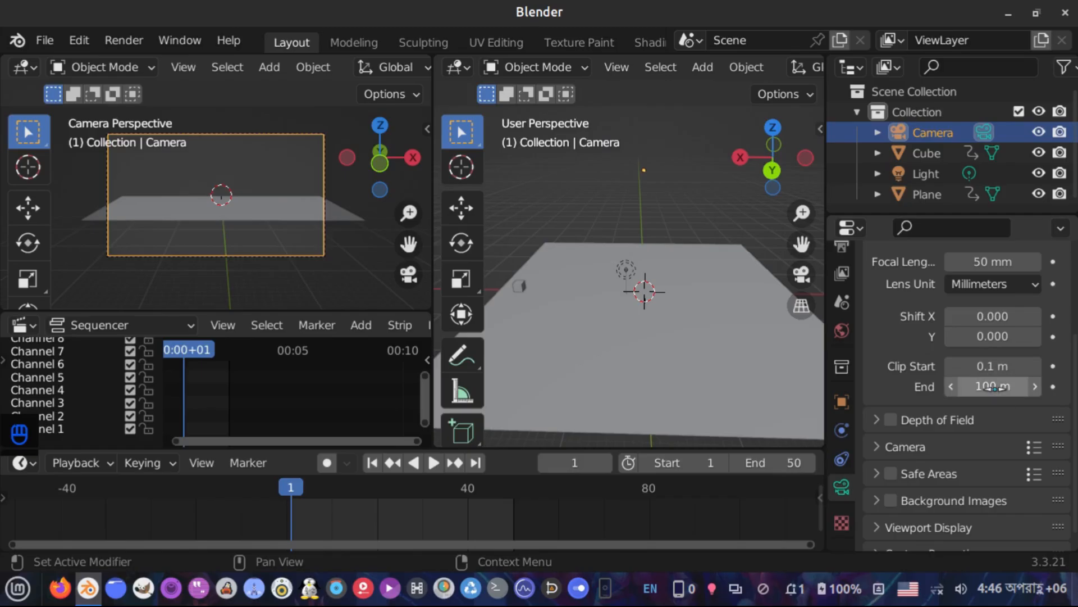
type("100000000")
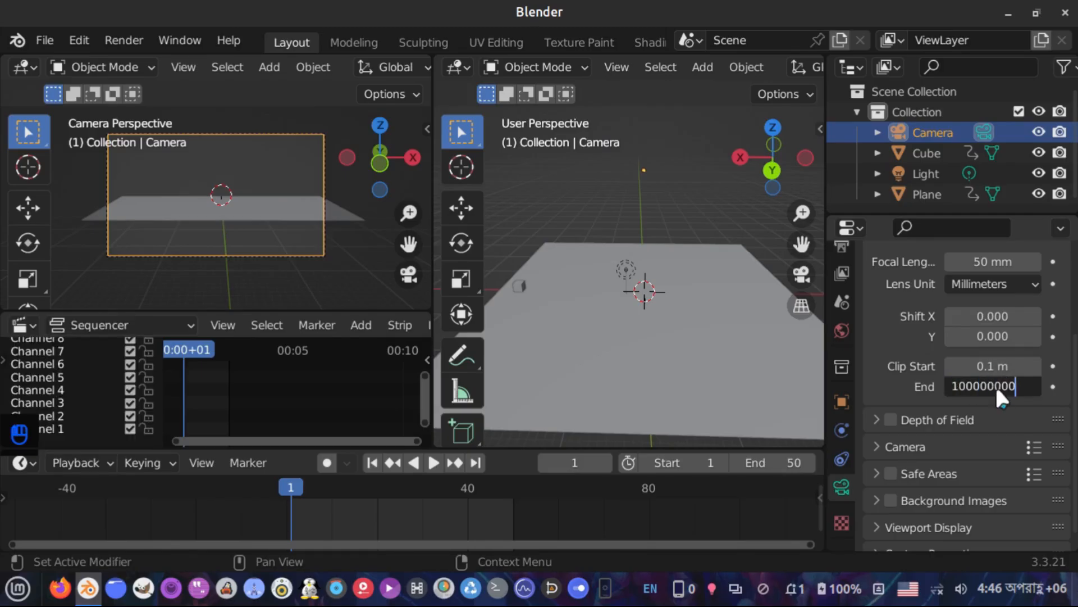
key("Return")
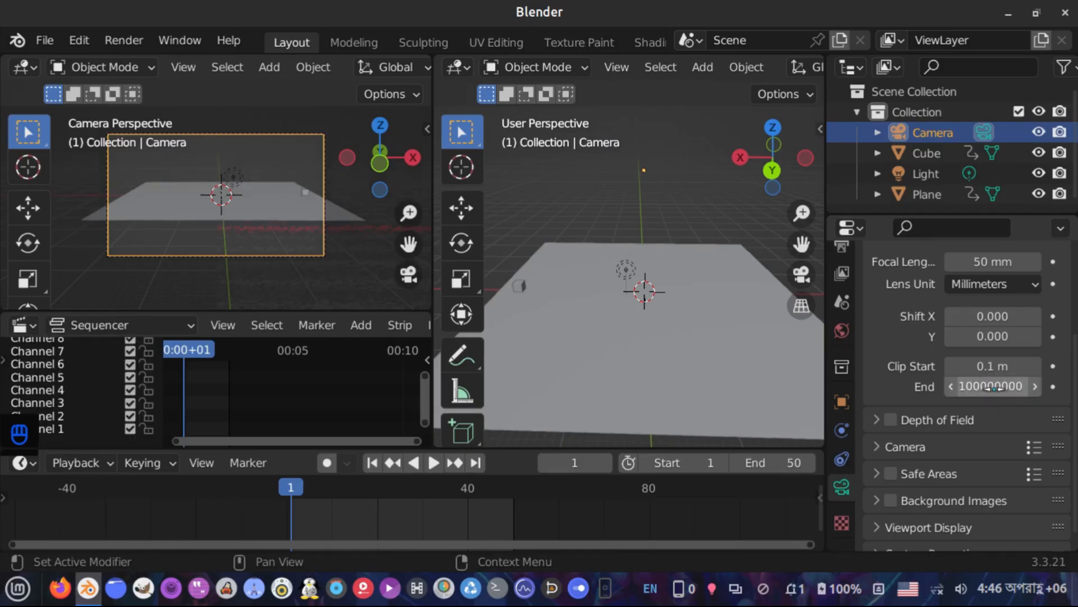
Set the camera's clip end to 1000 m
scroll(264, 201, "up", 1)
scroll(263, 197, "up", 2)
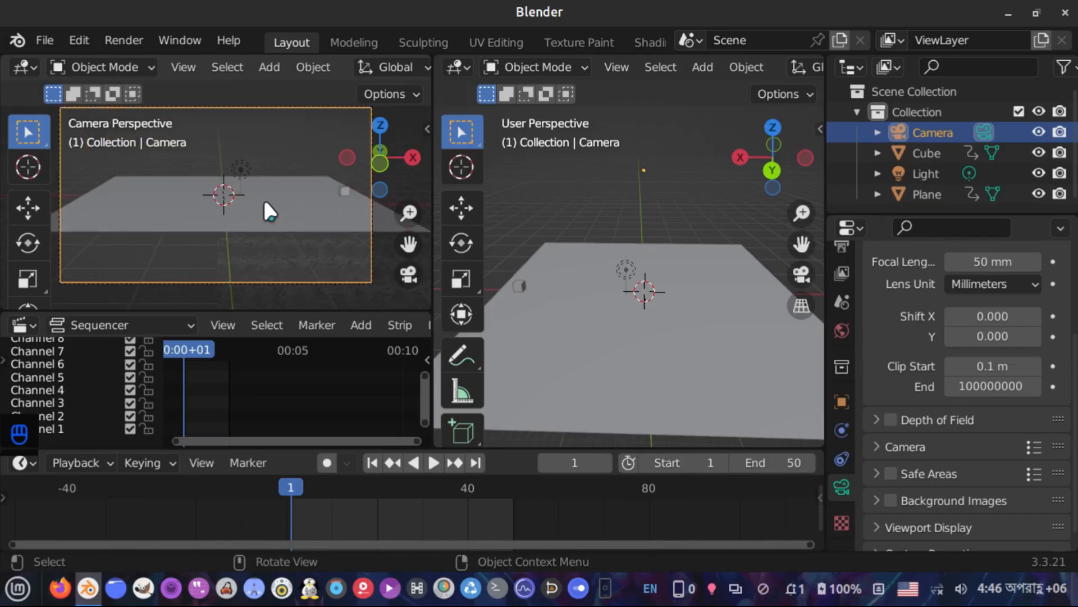
left_click(1018, 385)
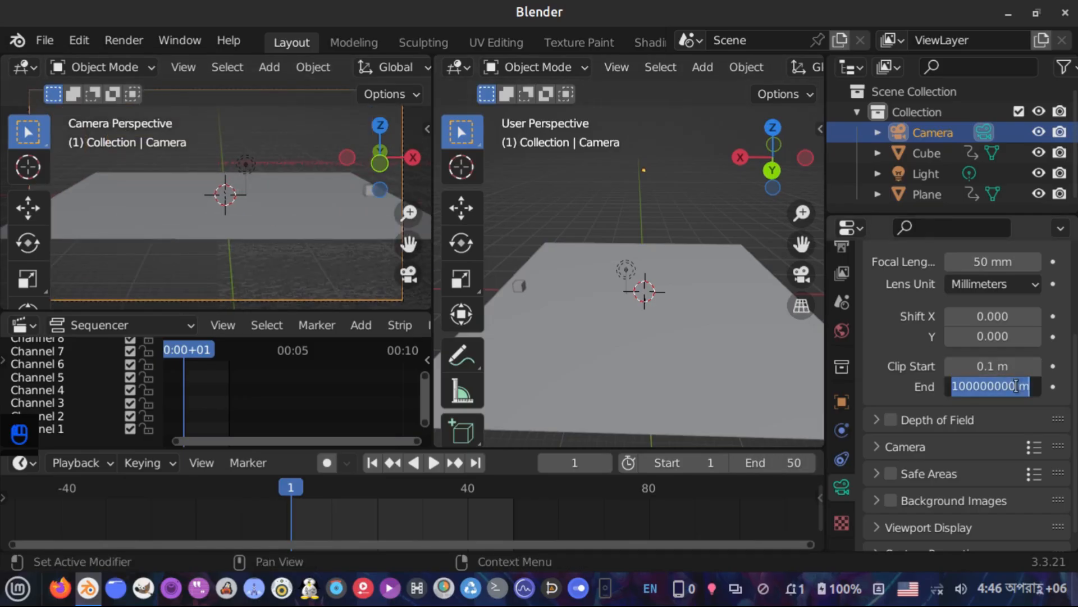
key("BackSpace")
type("1000")
key("Return")
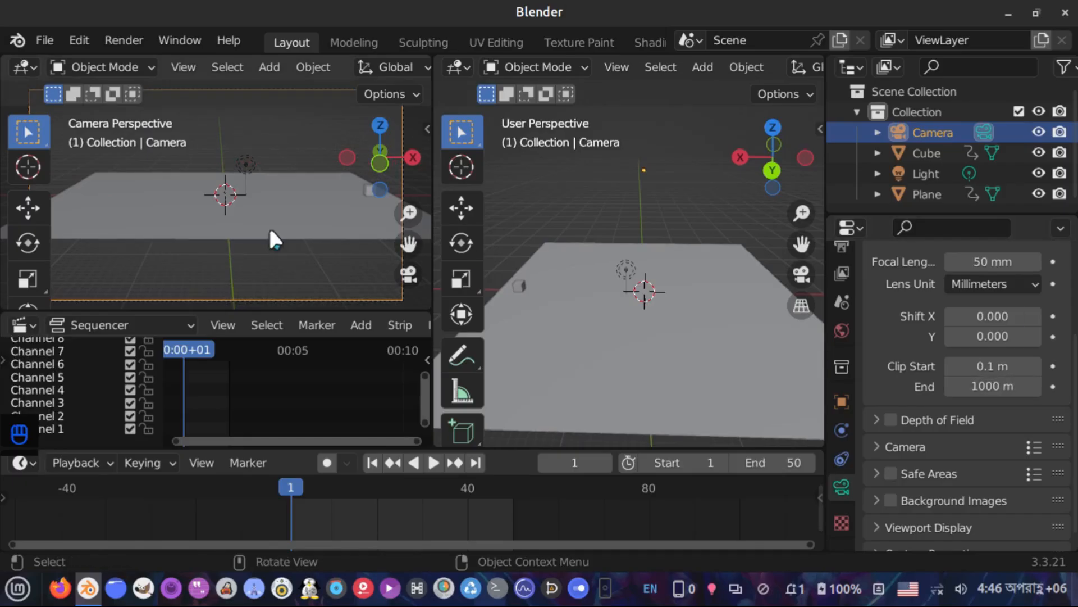
Play the animation in the camera view to preview the shot
scroll(269, 229, "down", 2)
middle_click_drag(268, 227, 268, 236, "shift")
scroll(268, 236, "up", 1)
key("space")
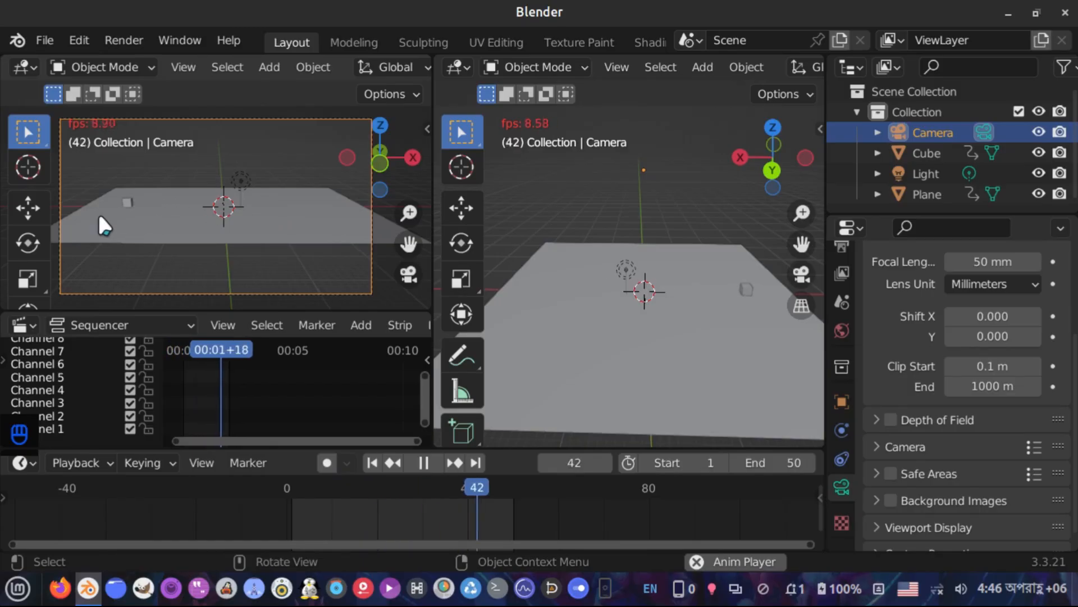
key("space")
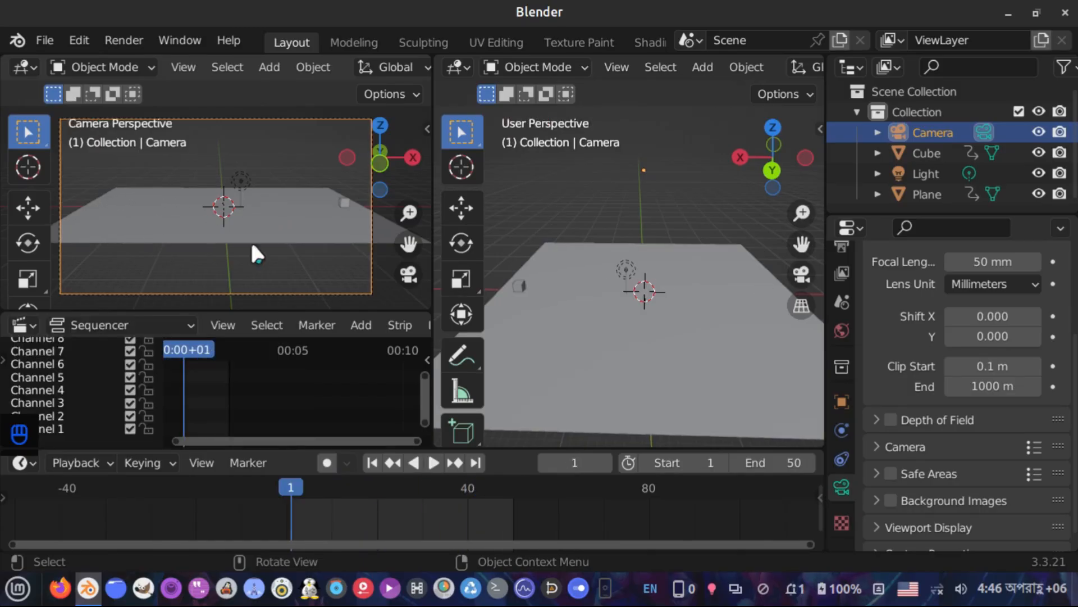
Rotate the camera 90° around the global Z axis
mouse_move(659, 261)
middle_mouse_down()
mouse_move(656, 211)
mouse_move(654, 273)
middle_mouse_up()
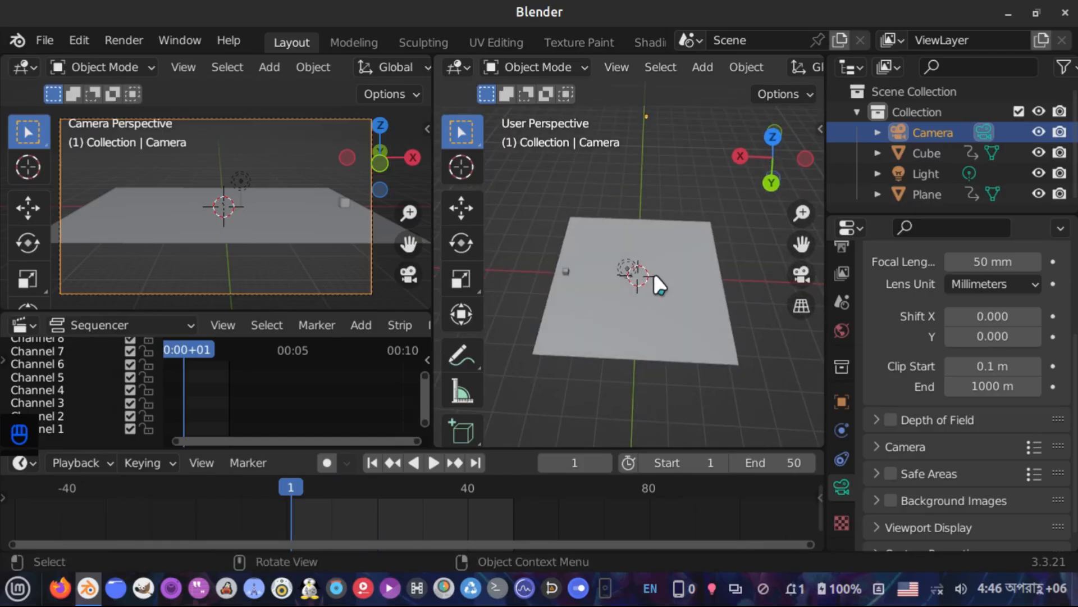
type("r")
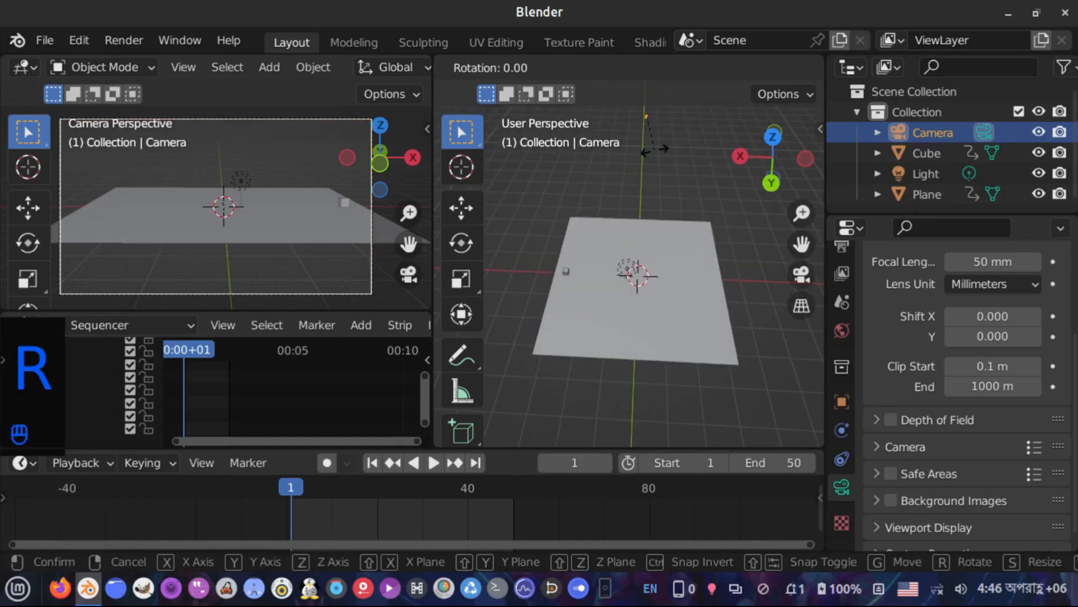
type("90")
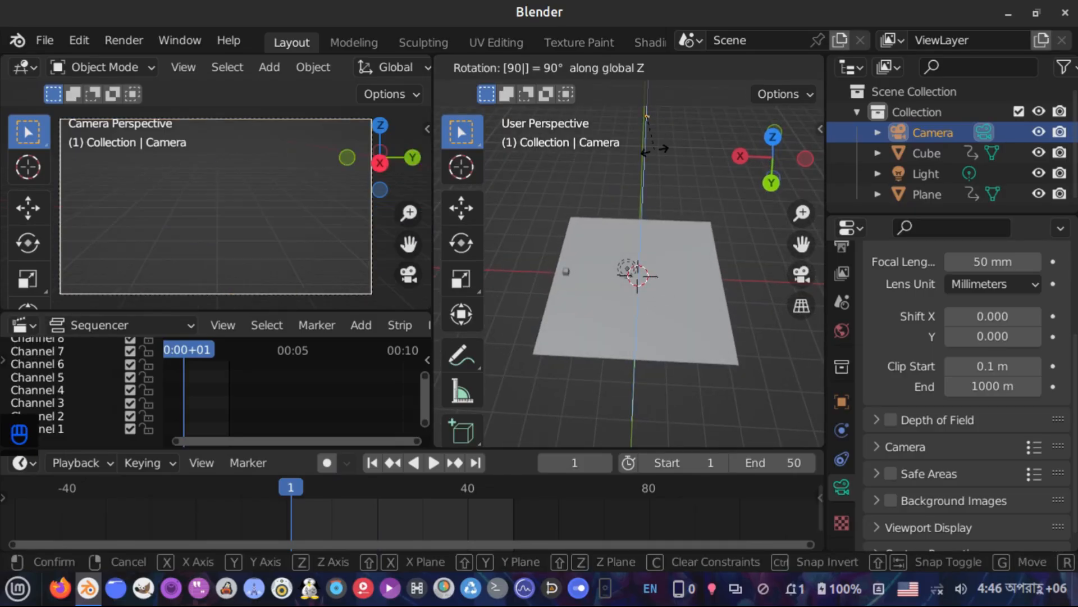
key("Return")
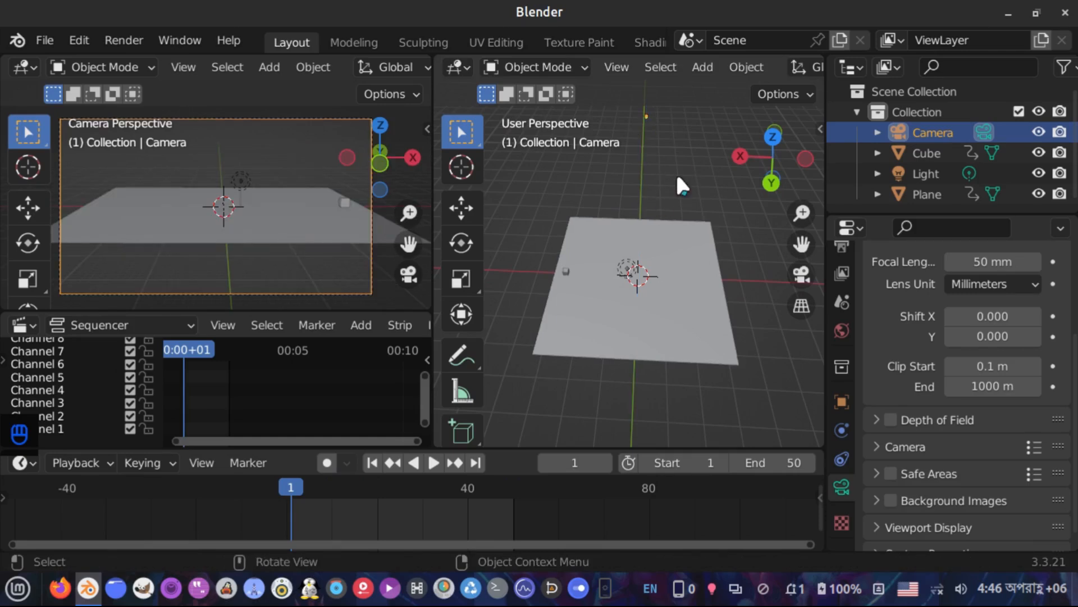
Set the pivot point to the 3D Cursor and rotate the camera 90° around its local Z axis
key("period")
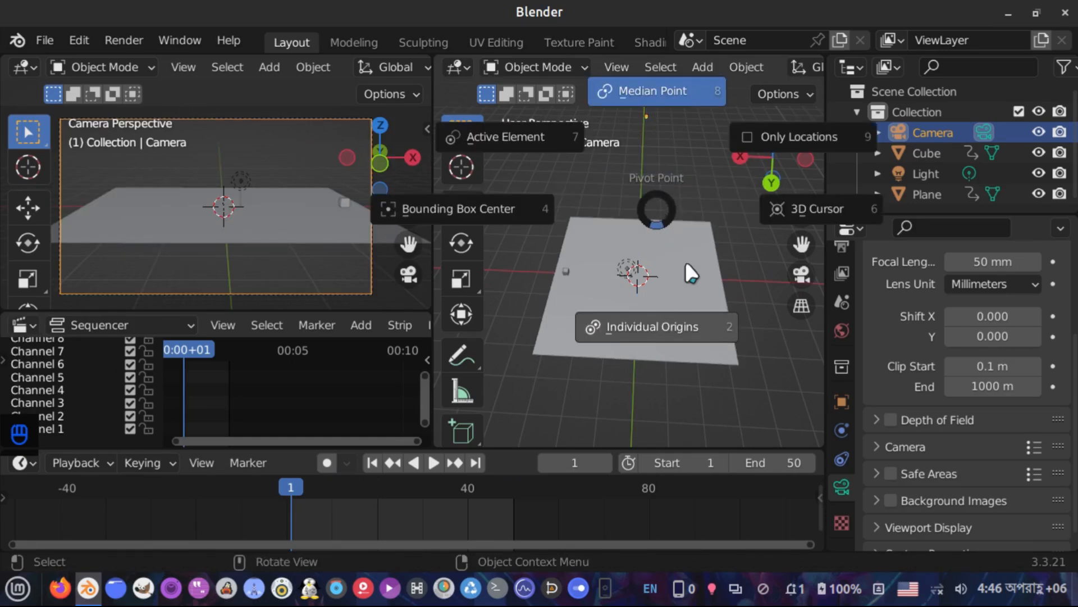
left_click(819, 205)
key("r")
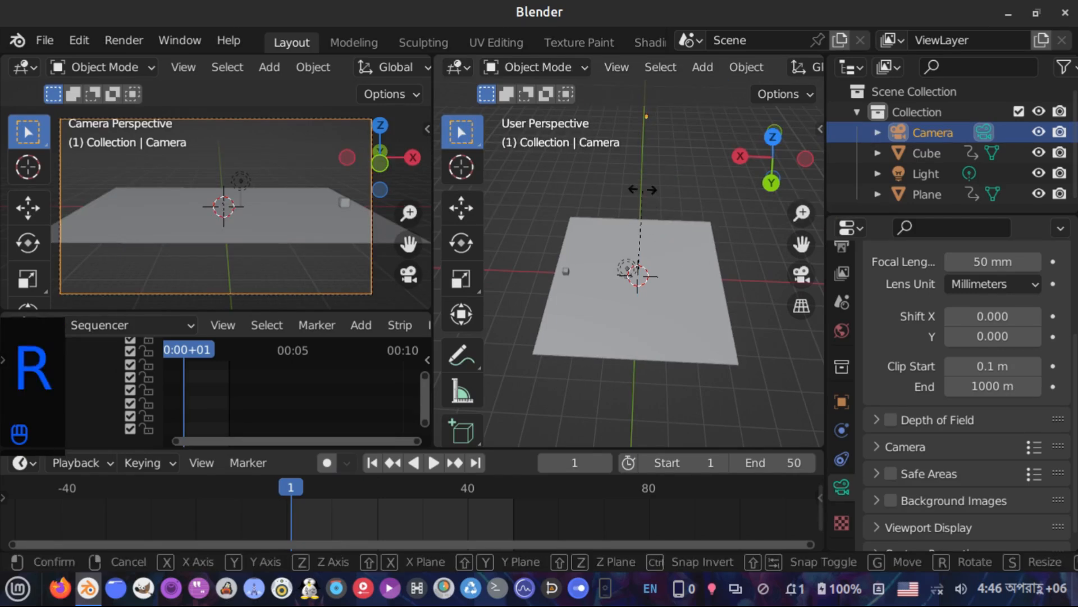
key("z")
key("z")
type("90")
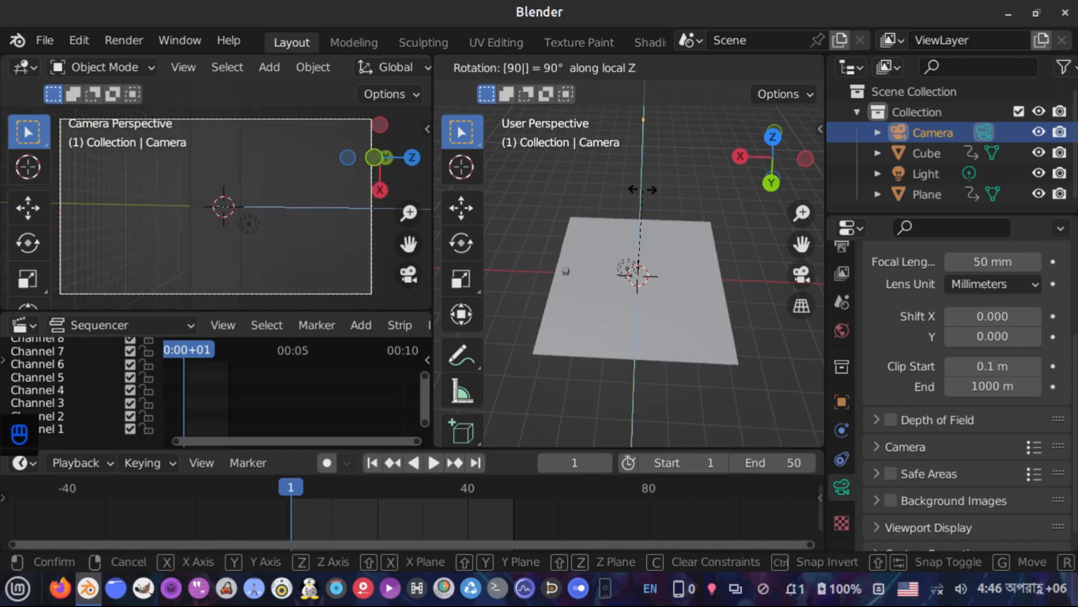
key("Return")
With the 3D Cursor as pivot, rotate the camera 900° around the global Z axis
middle_click_drag(646, 197, 696, 265)
key("period")
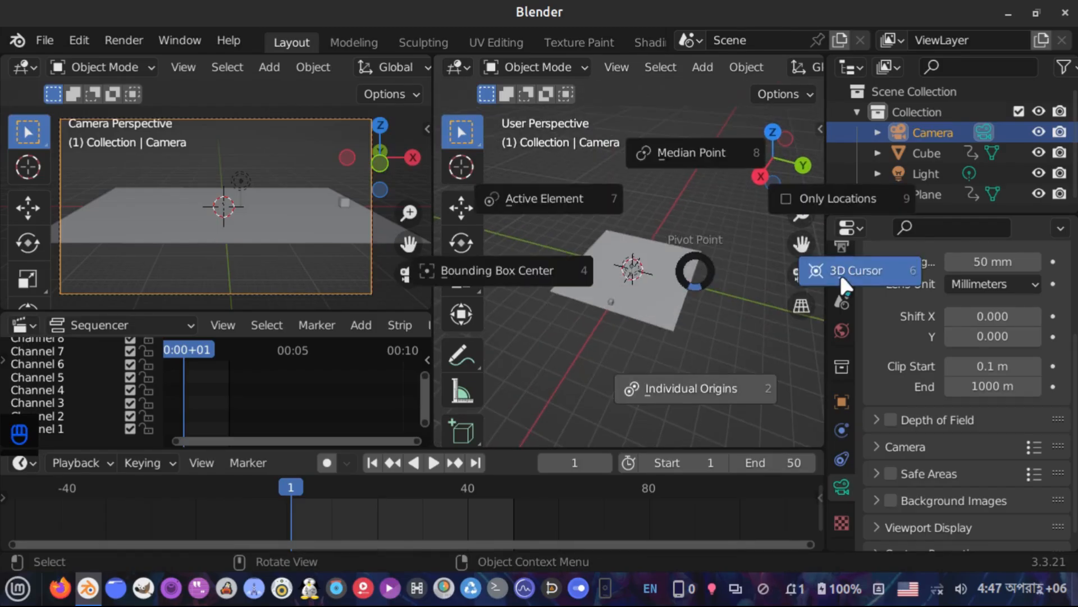
left_click(788, 270)
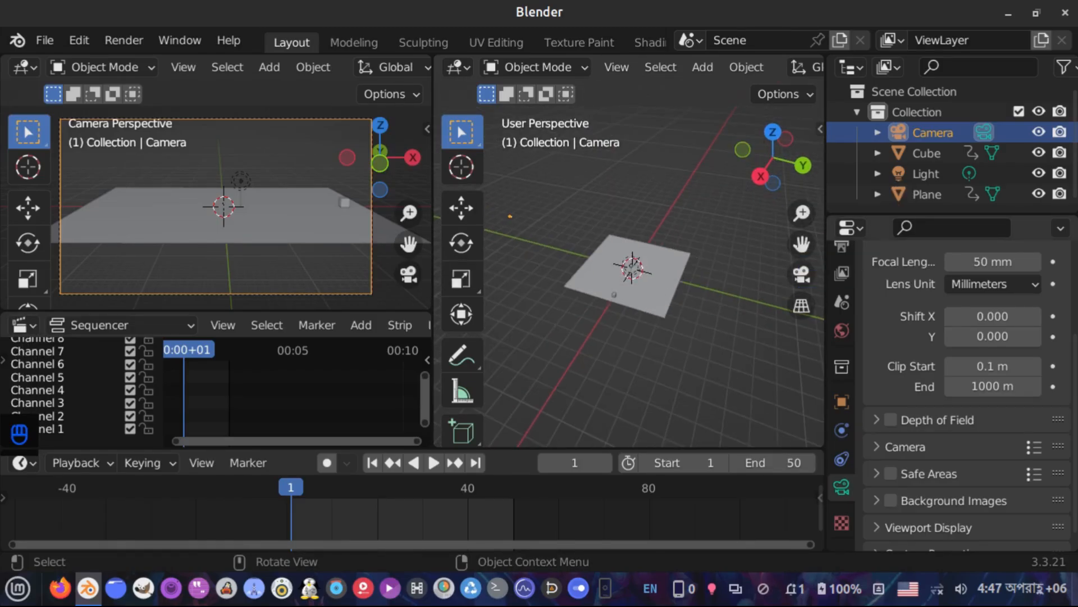
key("r")
key("z")
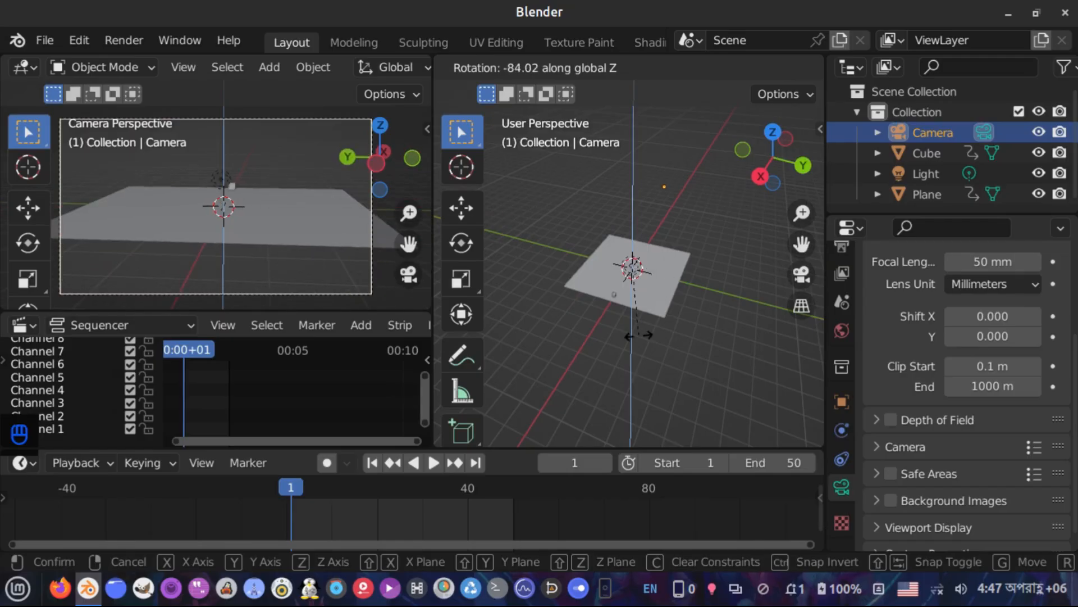
type("900")
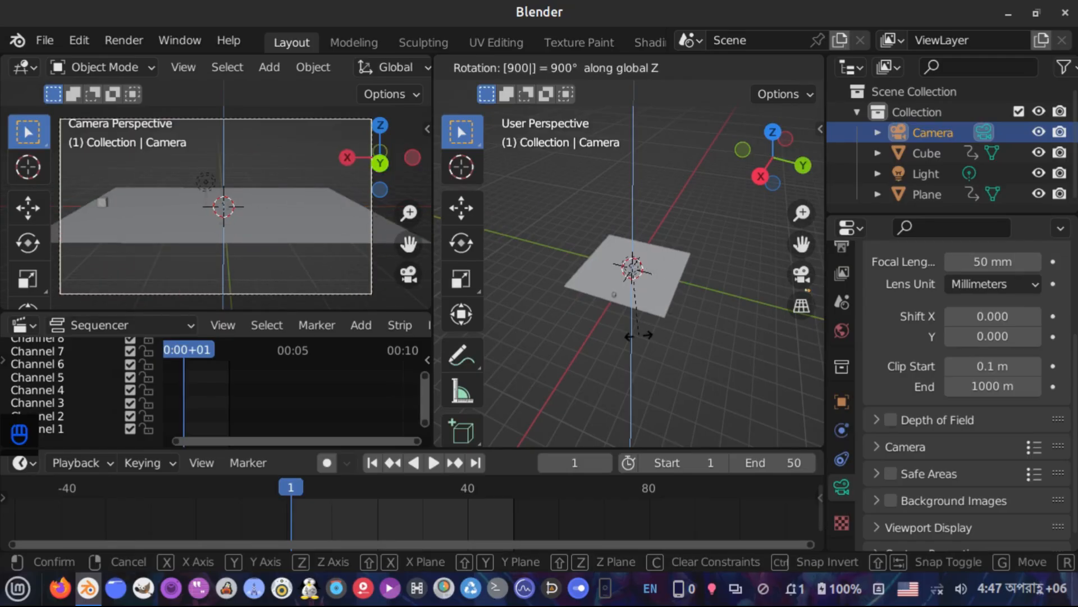
key("Return")
Play and stop the animation to preview the rotated camera shot
key("c")
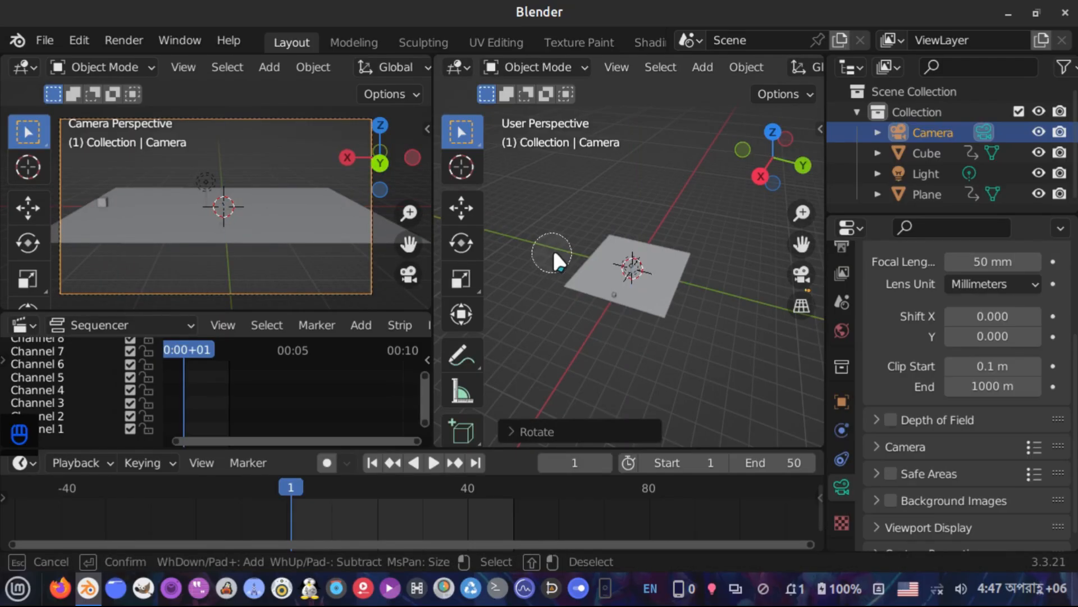
key("Escape")
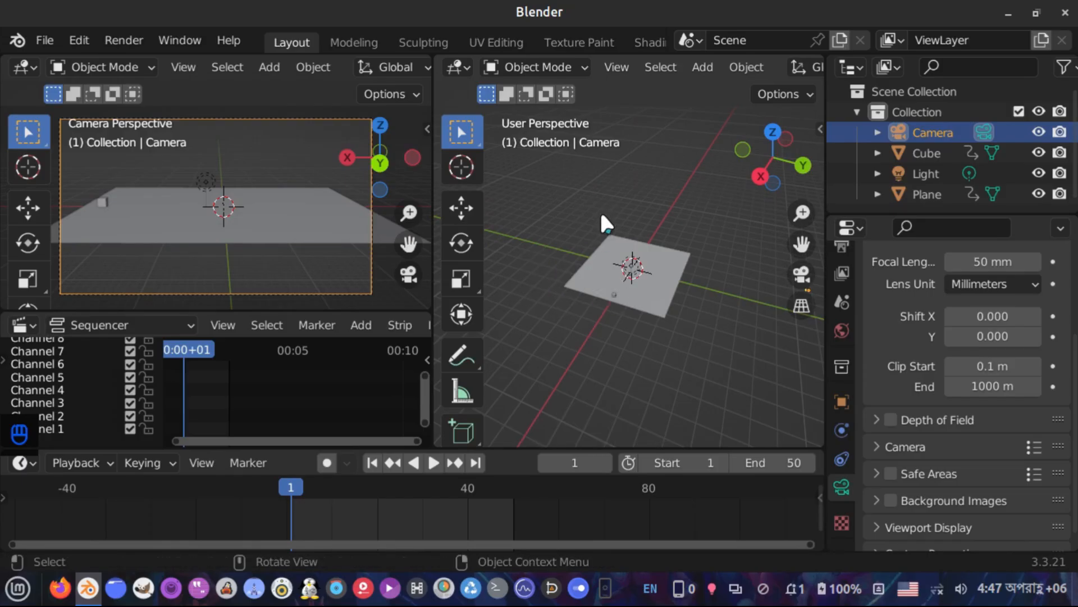
key("space")
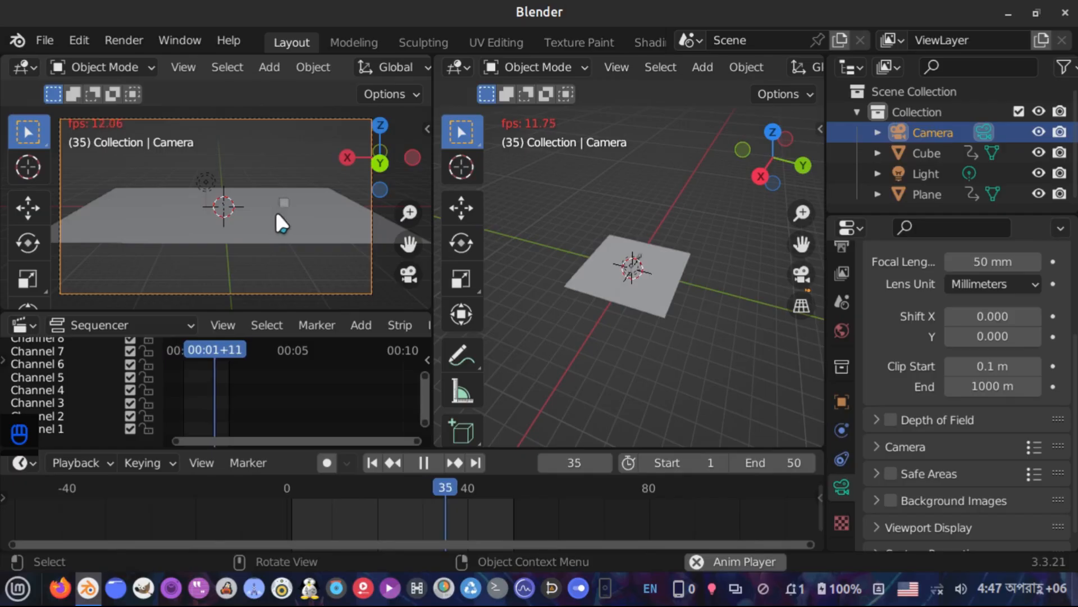
key("space")
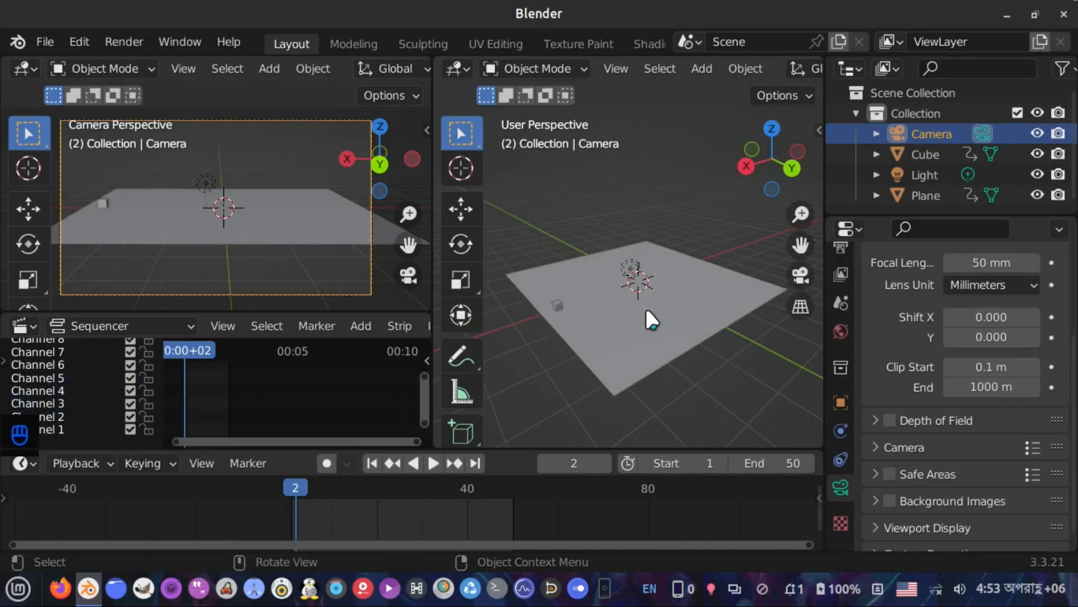
Select the ground plane in the 3D viewport
scroll(645, 312, "down", 3)
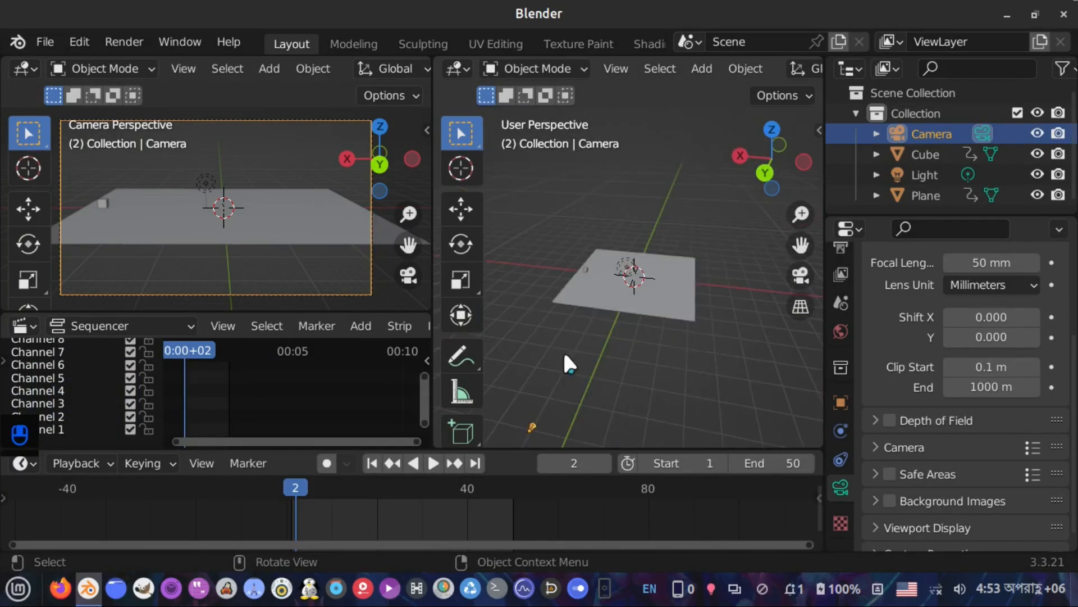
scroll(566, 361, "up", 3)
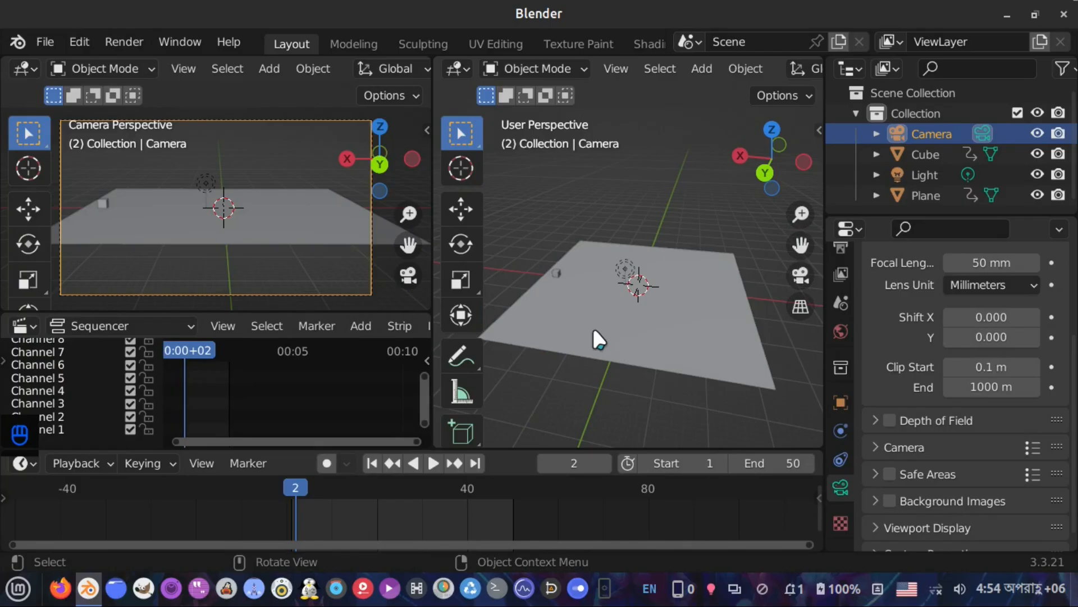
scroll(605, 282, "up", 3)
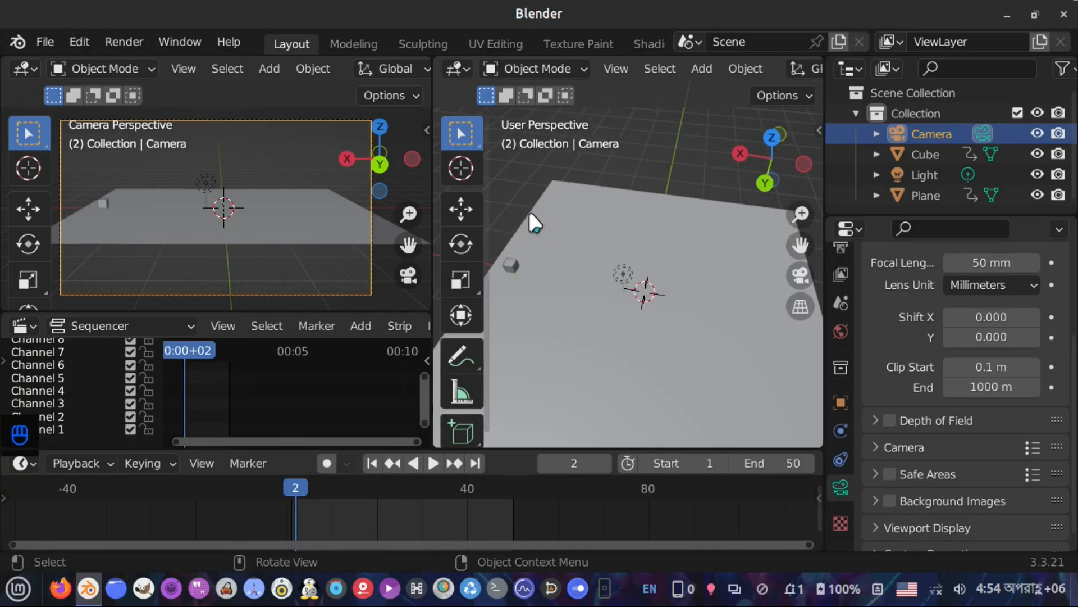
left_click(511, 265)
scroll(595, 336, "down", 2)
middle_click_drag(580, 296, 736, 335)
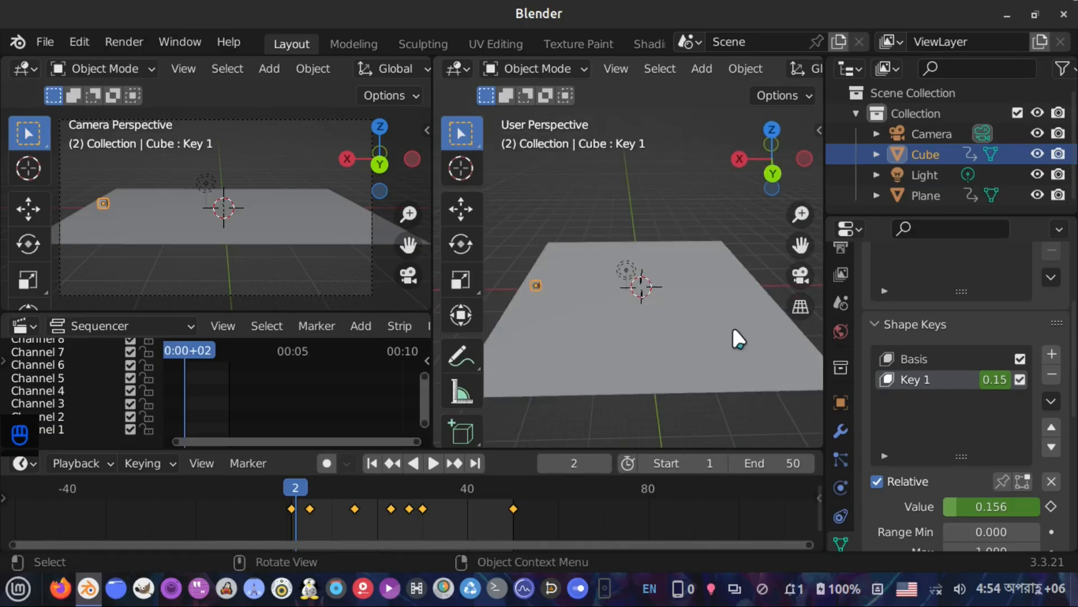
left_click(691, 337)
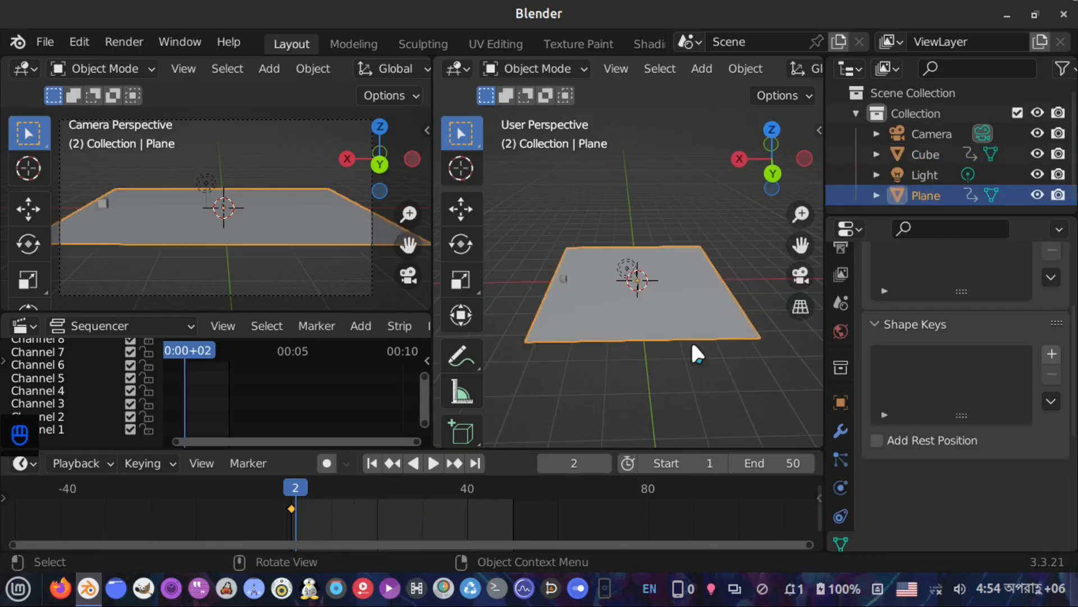
scroll(694, 348, "down", 5)
key("shift")
key("shift")
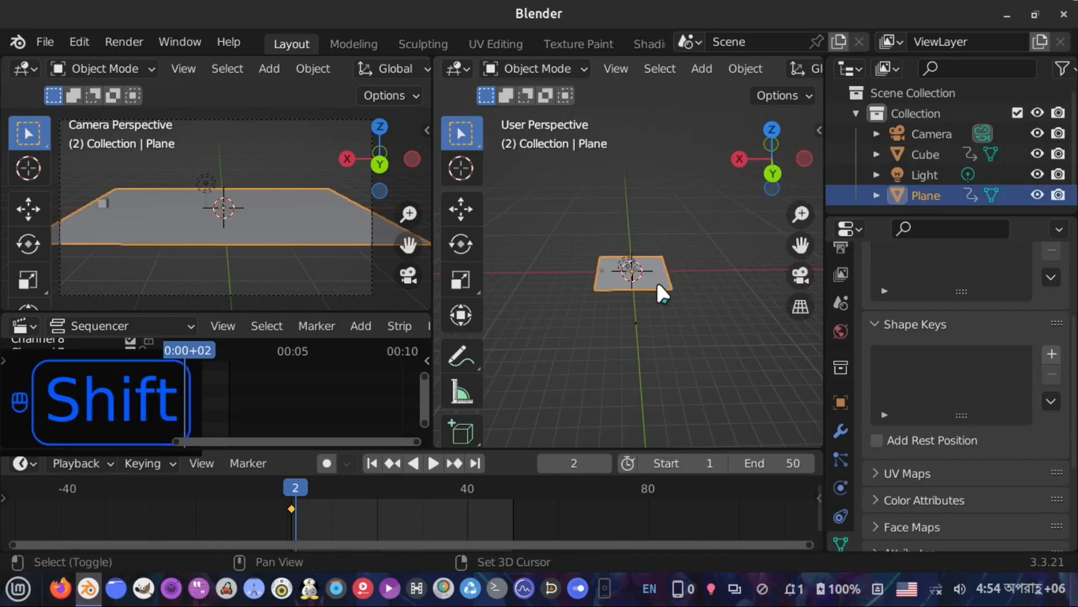
key("shift+d")
key("x")
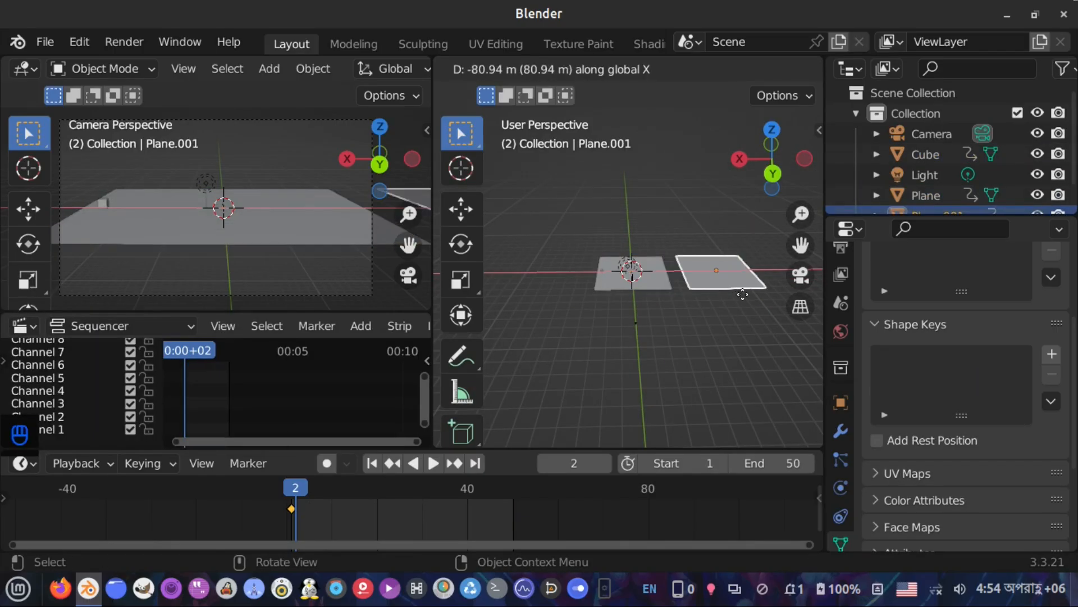
left_click(752, 294)
key("ctrl+z")
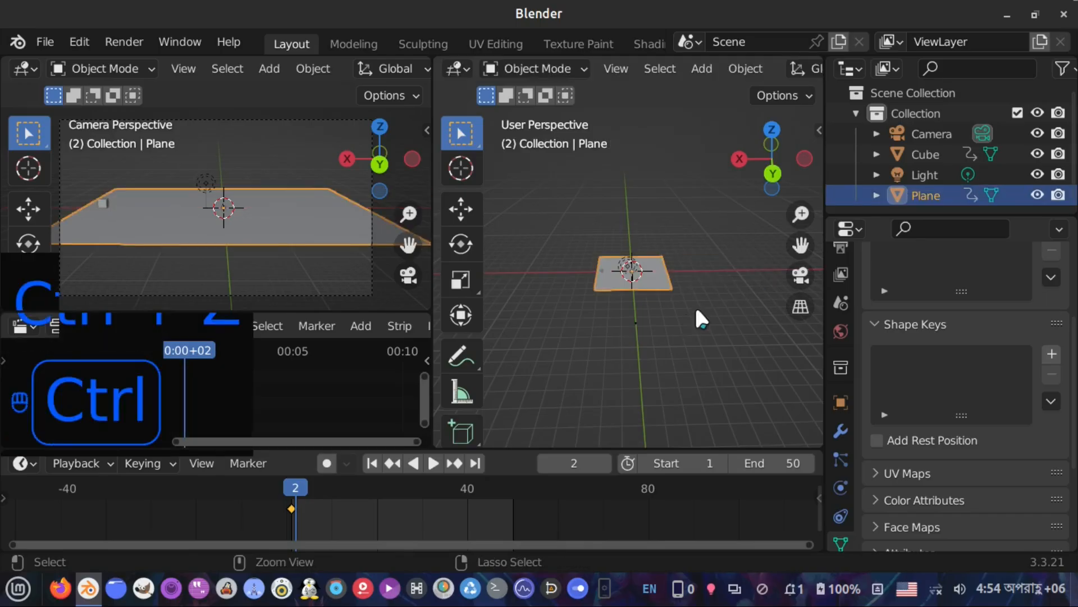
Create a new collection inside the Scene Collection
right_click(900, 94)
left_click(870, 94)
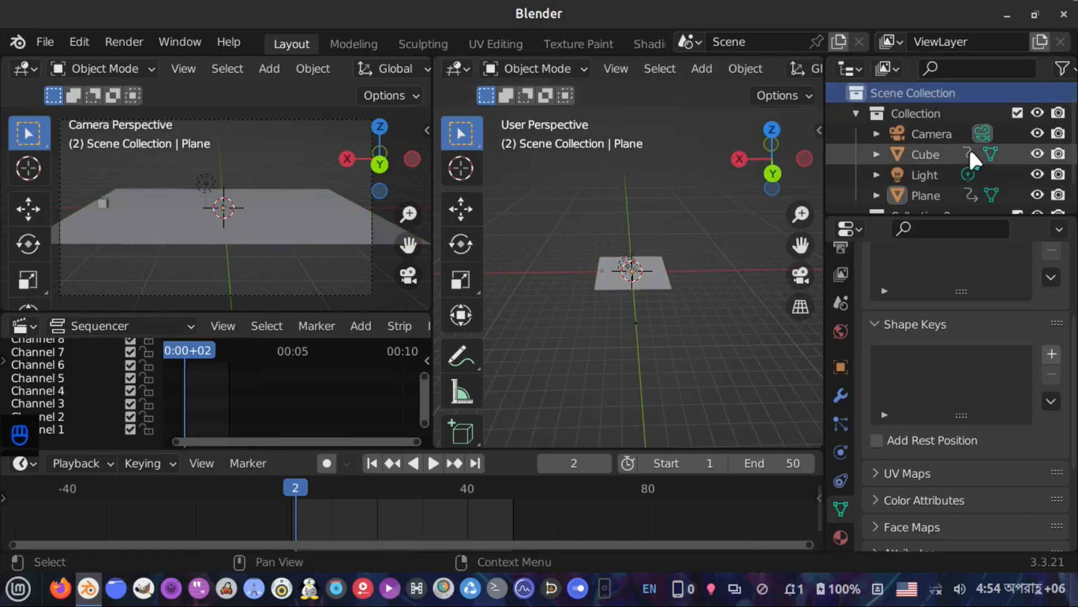
scroll(969, 147, "down", 1)
scroll(906, 180, "up", 1)
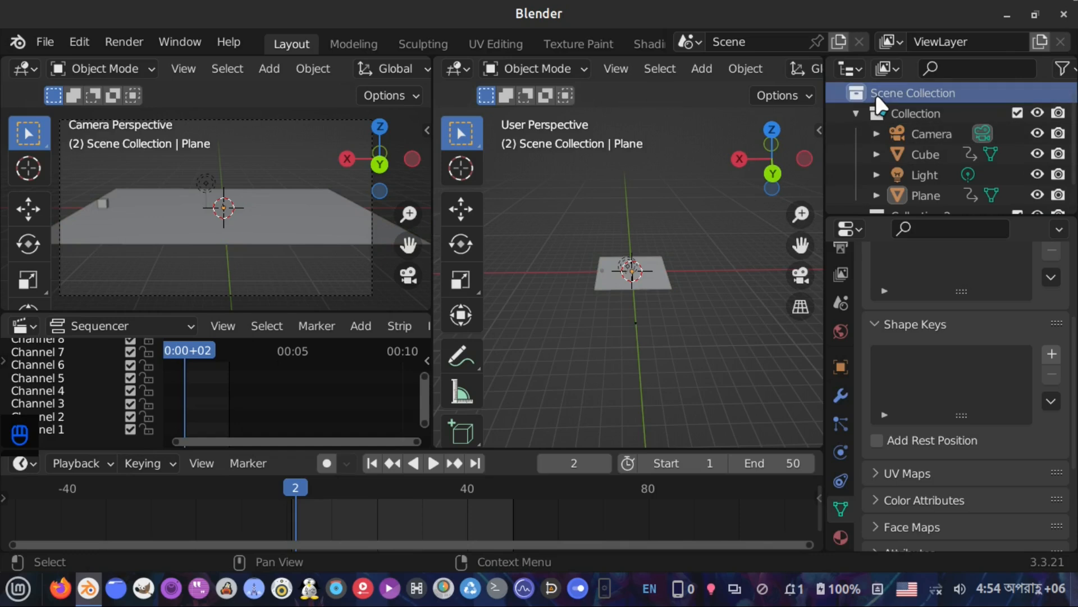
scroll(925, 179, "down", 1)
Rename the new collection to boll
double_click(930, 194)
key("BackSpace")
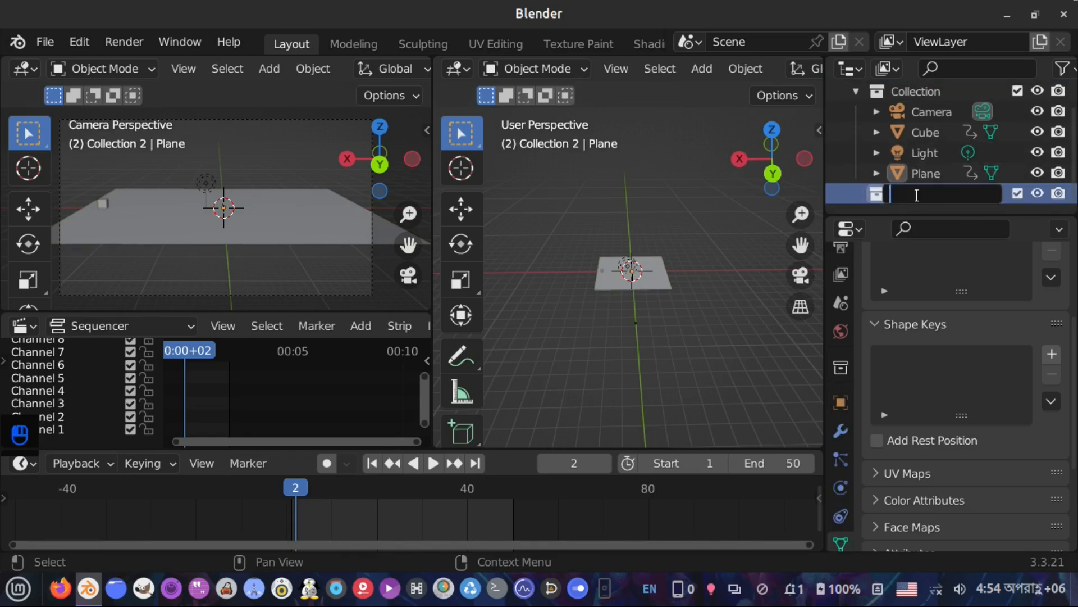
type("boll")
key("Return")
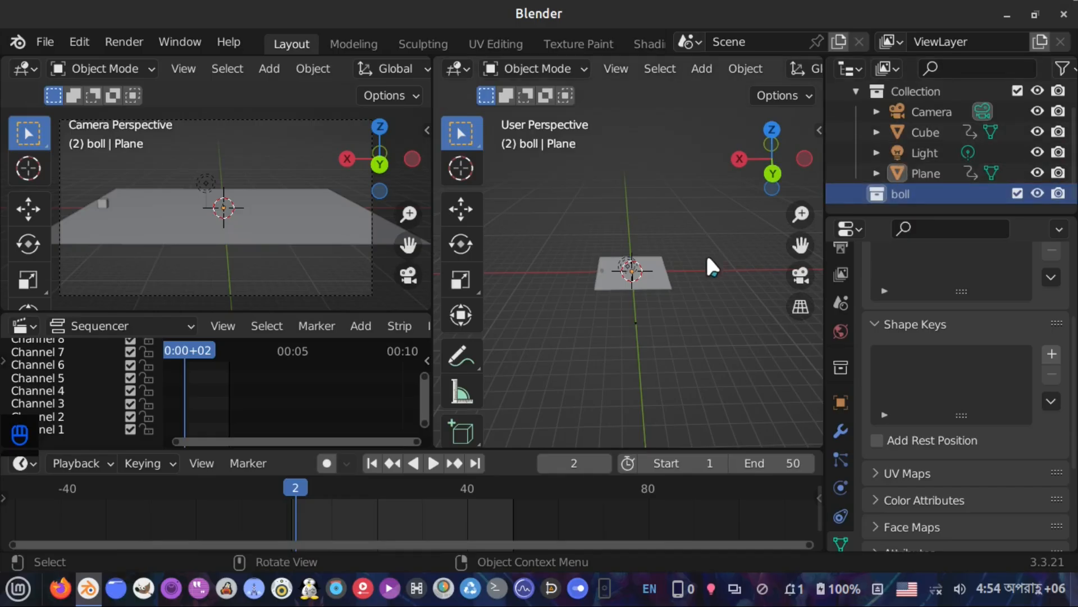
Move the plane into the boll collection and hide the original Collection
left_click_drag(909, 169, 909, 194)
left_click(1037, 91)
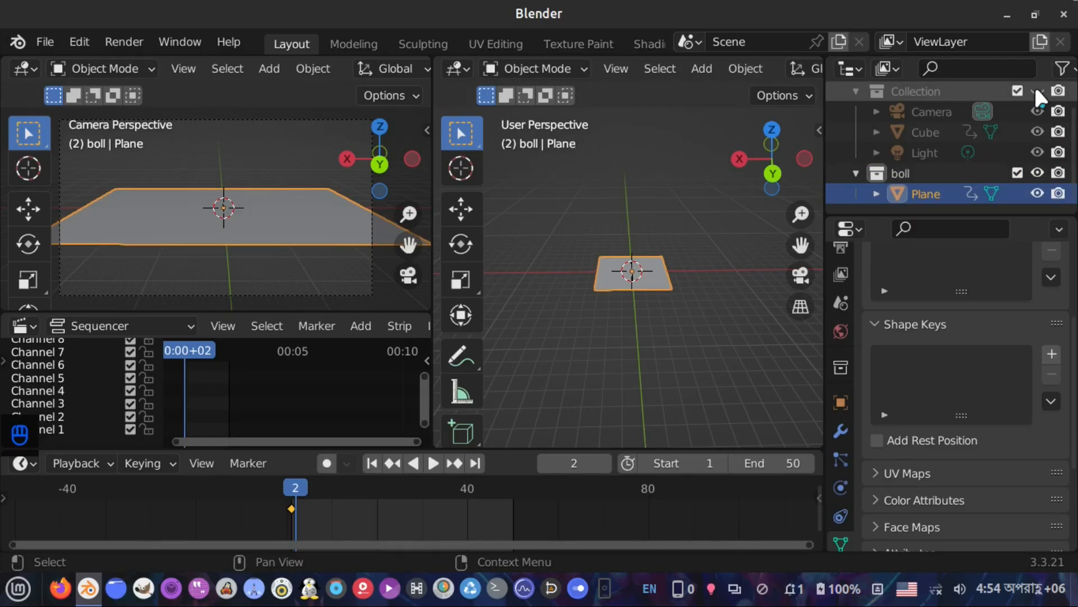
left_click(857, 83)
Remove the plane's animation keyframe
scroll(612, 299, "up", 6)
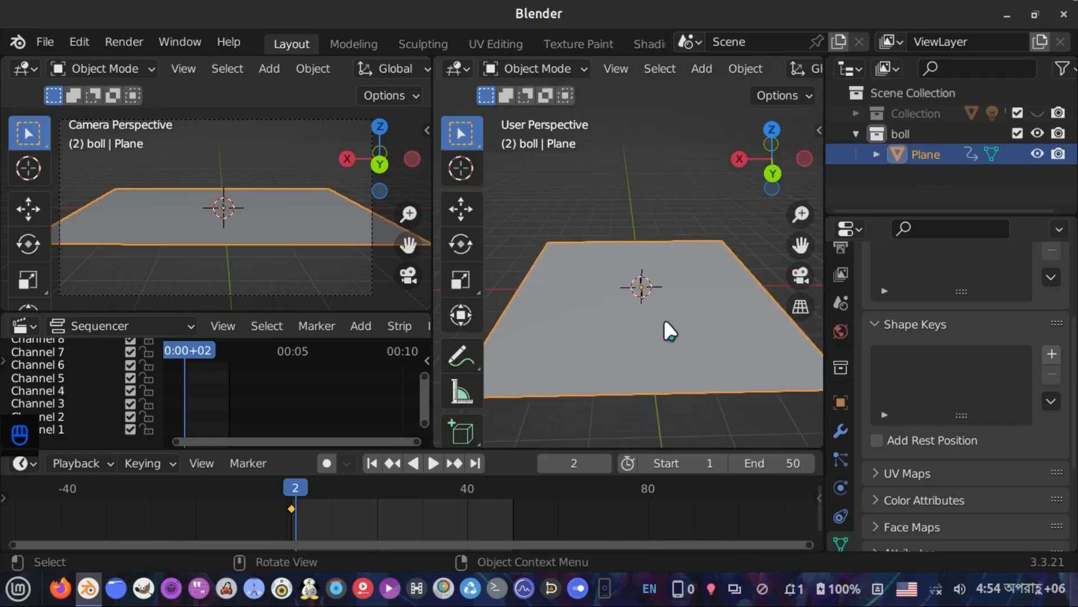
middle_click_drag(671, 309, 618, 278, "shift")
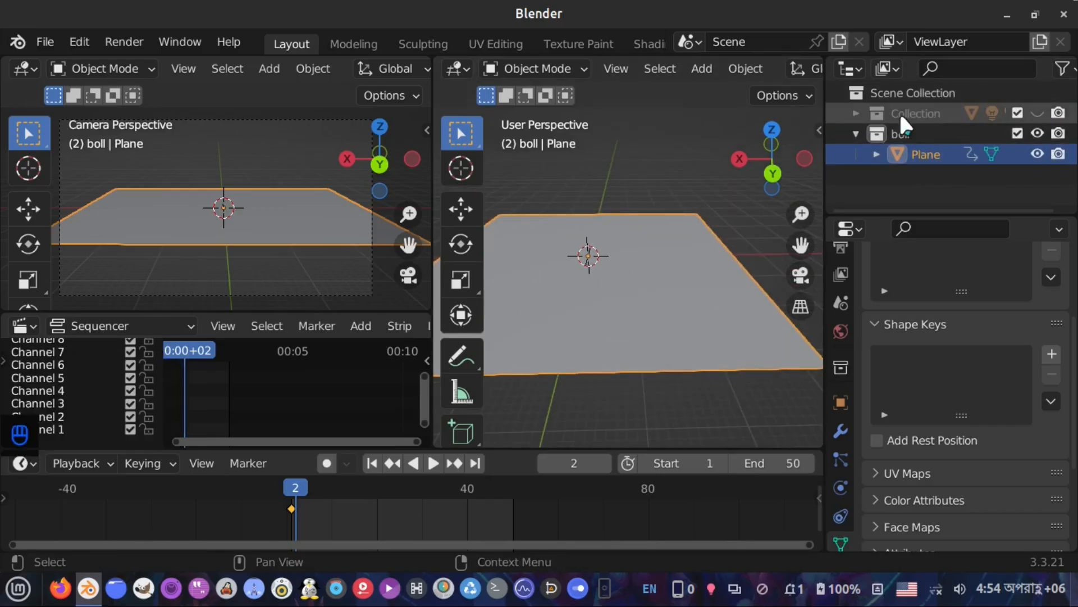
middle_click_drag(662, 301, 672, 336, "shift")
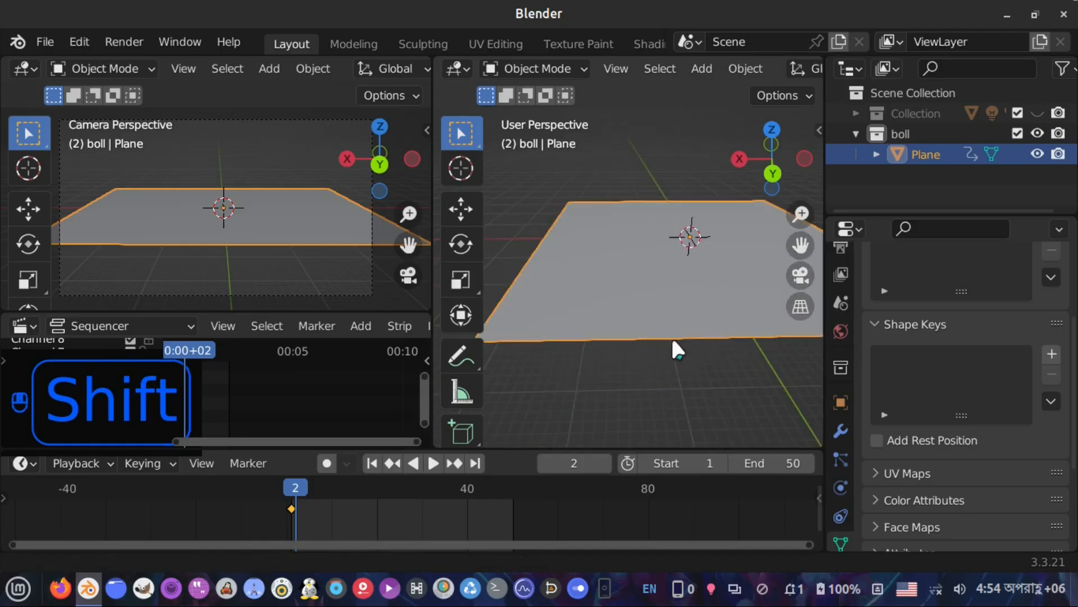
key("Delete")
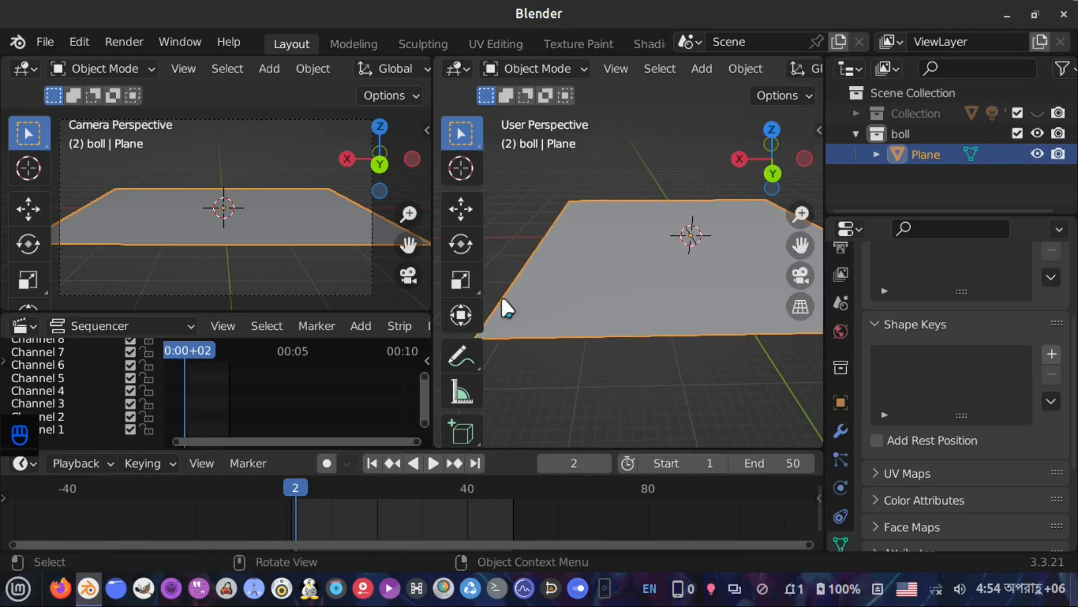
Add a UV sphere at the 3D cursor
scroll(646, 283, "down", 3)
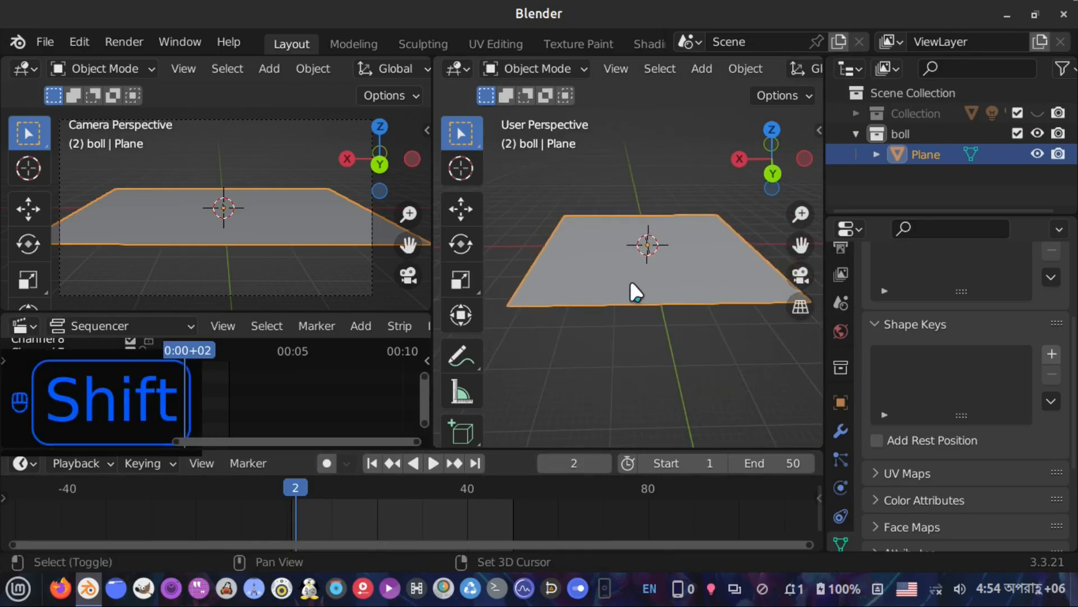
key("shift+a")
mouse_move(597, 157)
left_click(713, 221)
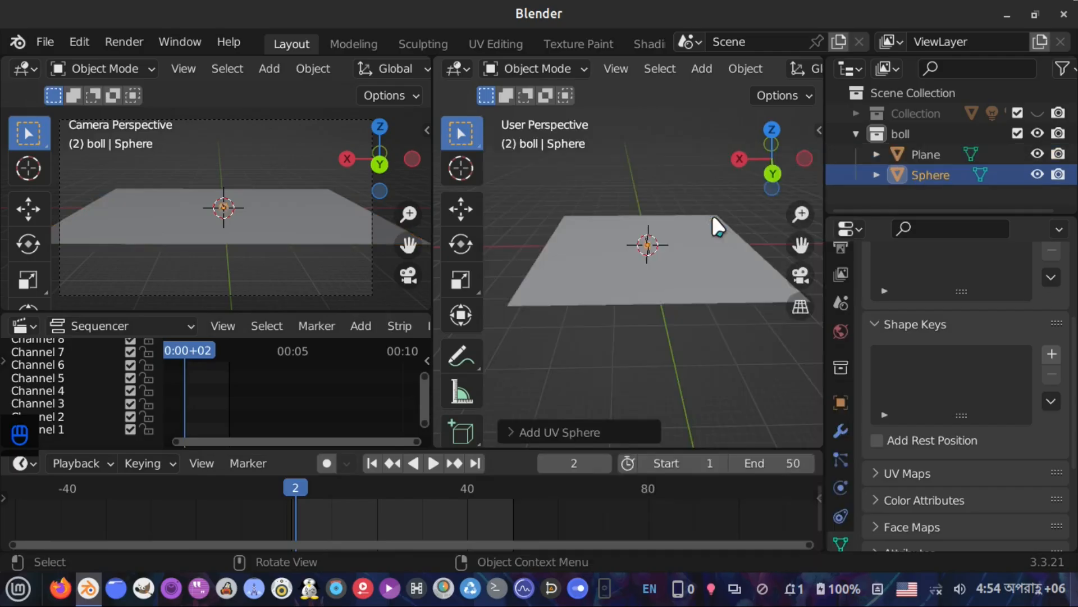
Raise the sphere 1 m along the Z axis so it rests on the plane
scroll(678, 295, "up", 5)
key("grave")
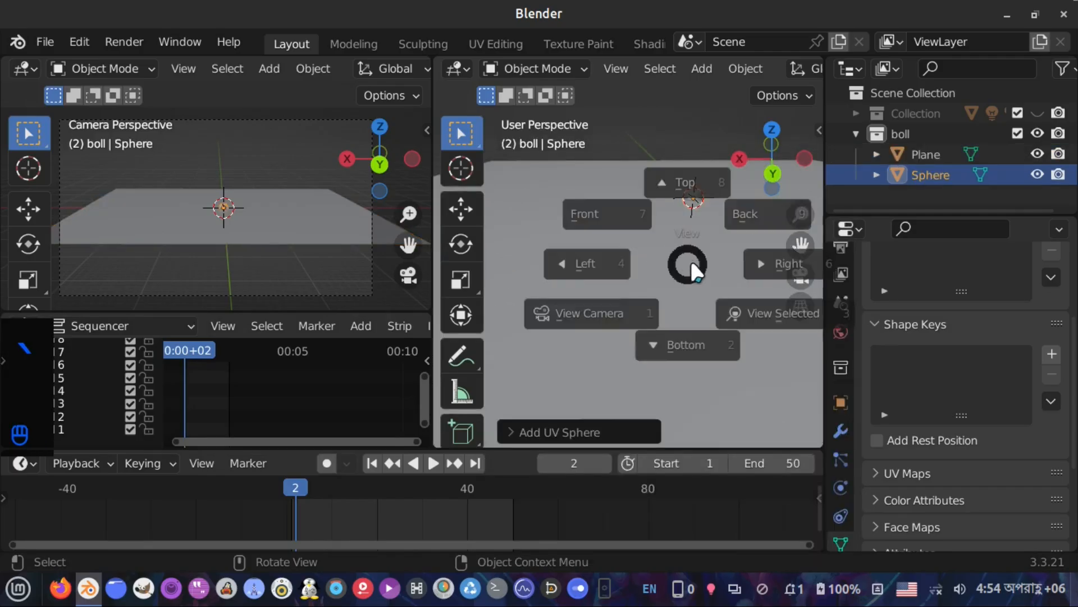
left_click(765, 337)
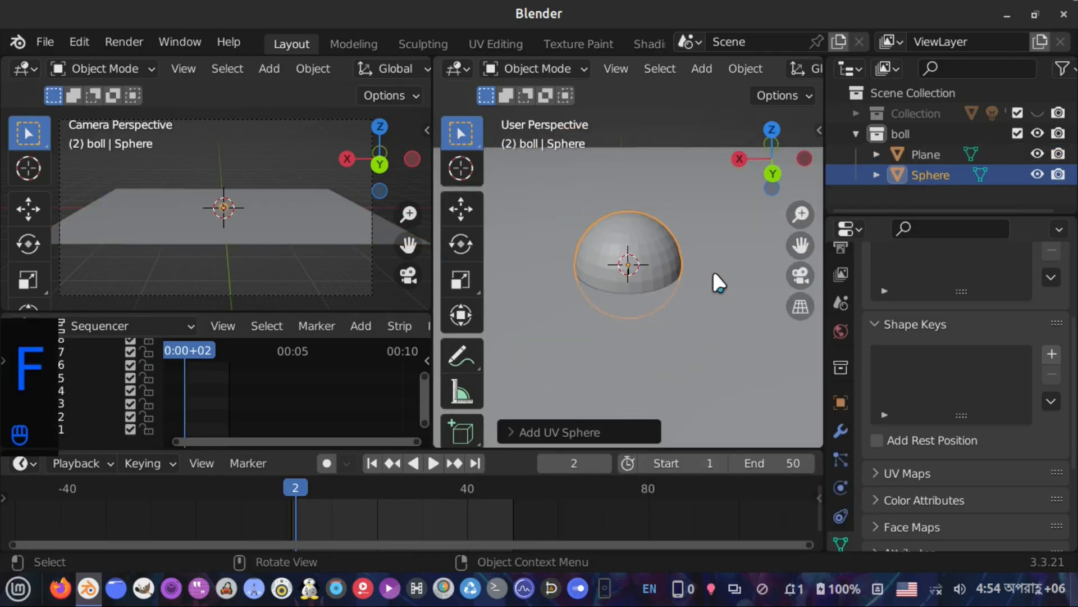
right_click(714, 275)
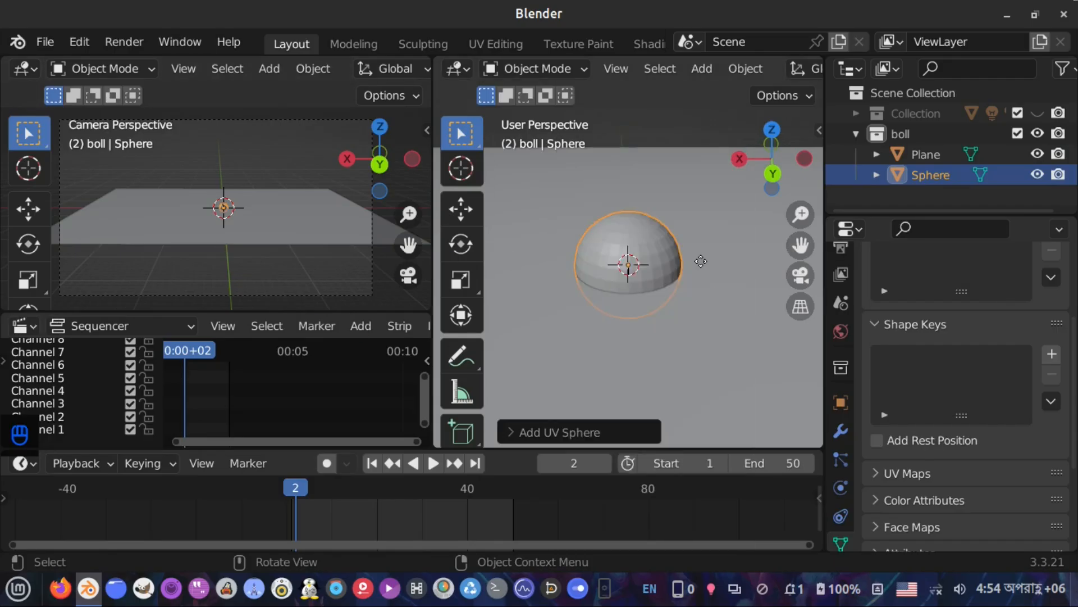
key("g")
key("z")
key("ctrl")
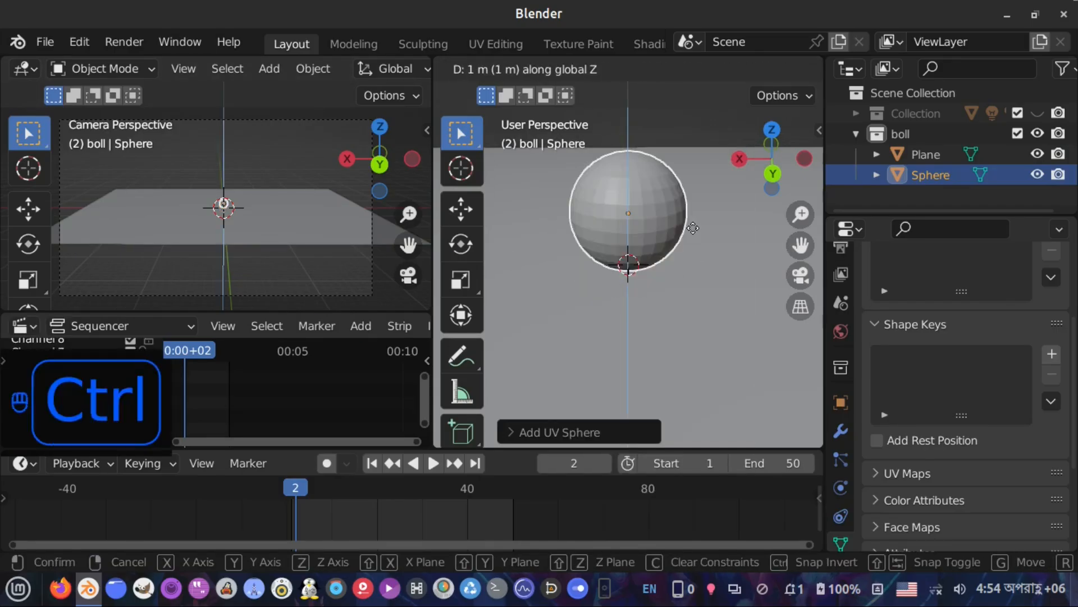
left_click(660, 272)
Enable auto keying and keyframe the sphere's position at frame 2
scroll(659, 272, "down", 5)
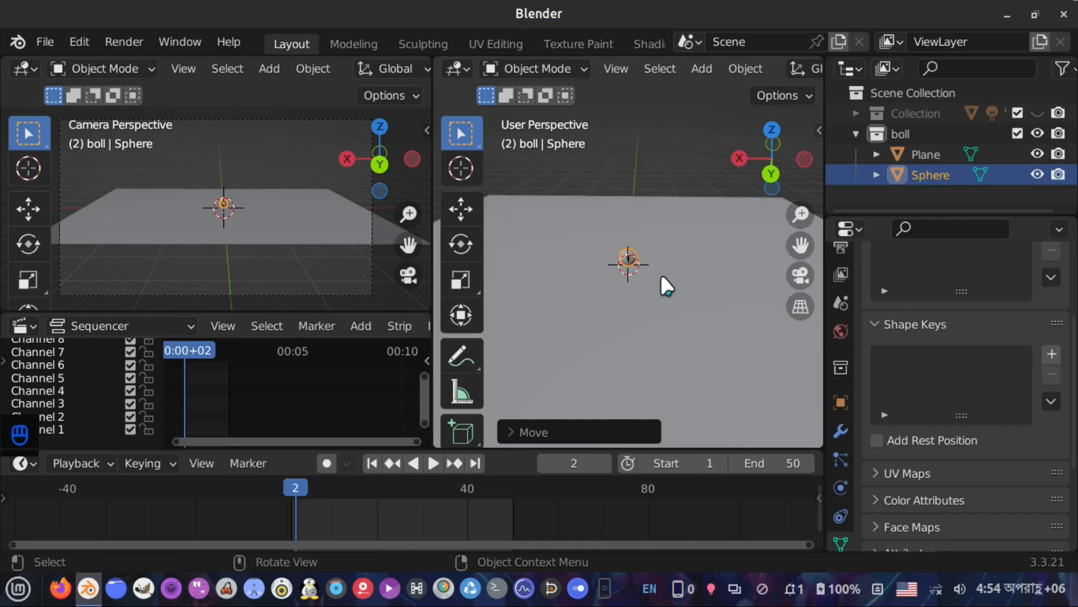
scroll(659, 272, "up", 1)
key("ctrl+alt+Left")
scroll(621, 224, "up", 2)
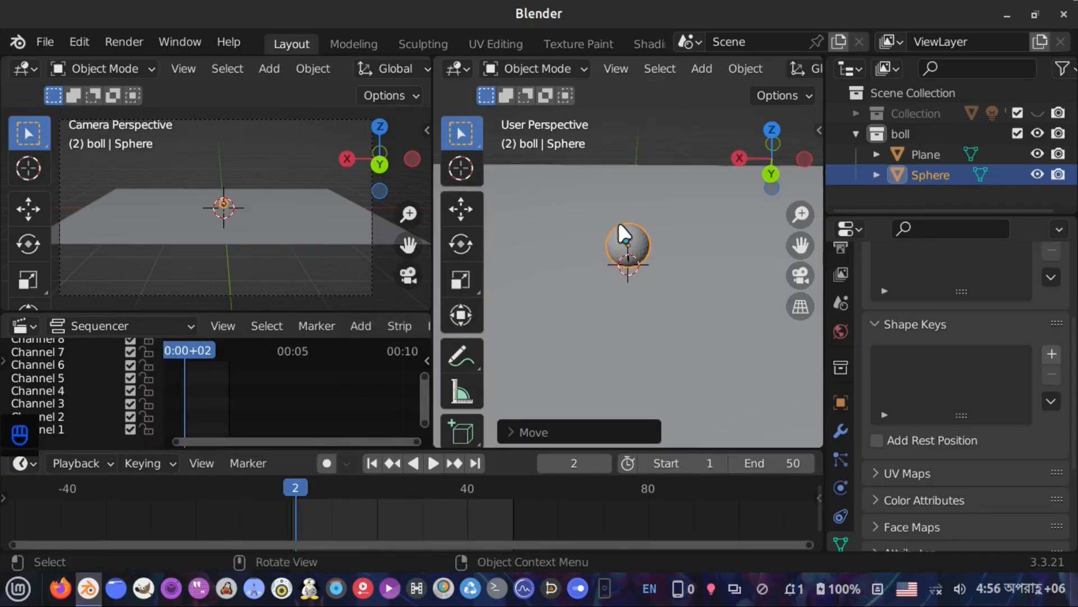
scroll(636, 262, "down", 3)
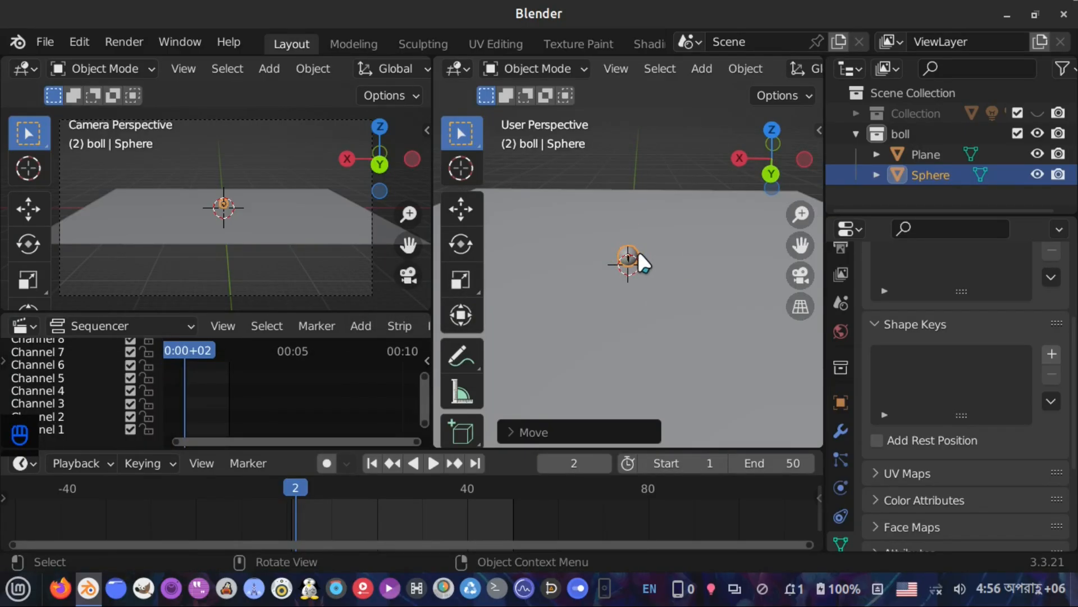
left_click(328, 462)
left_click(345, 464)
key("g")
left_click(663, 267)
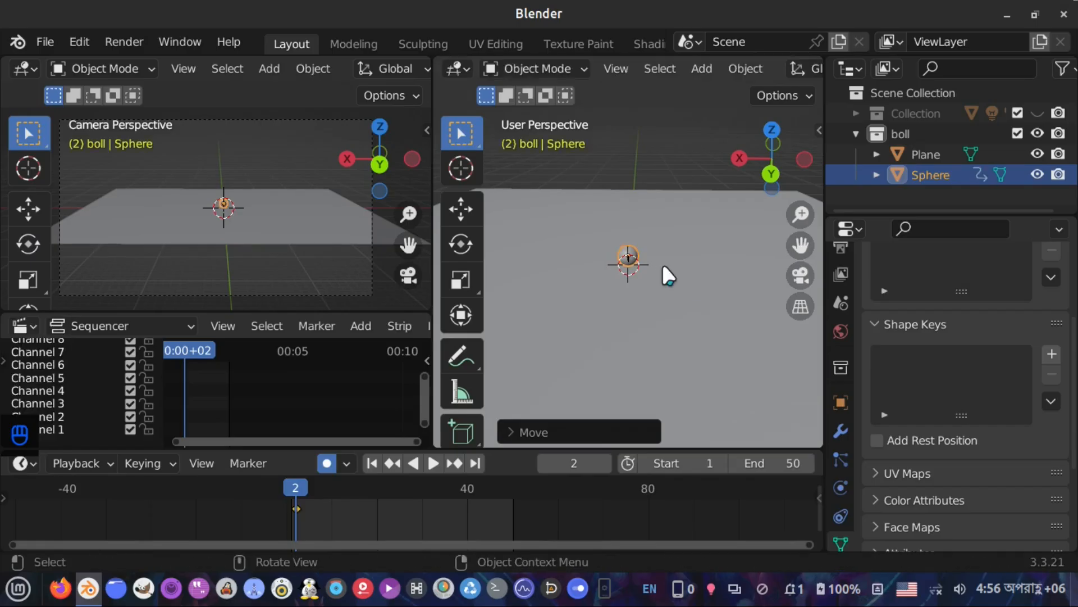
At frame 8, raise the sphere along the Z axis and insert a location keyframe
scroll(612, 297, "down", 7)
middle_click_drag(619, 324, 590, 374, "shift")
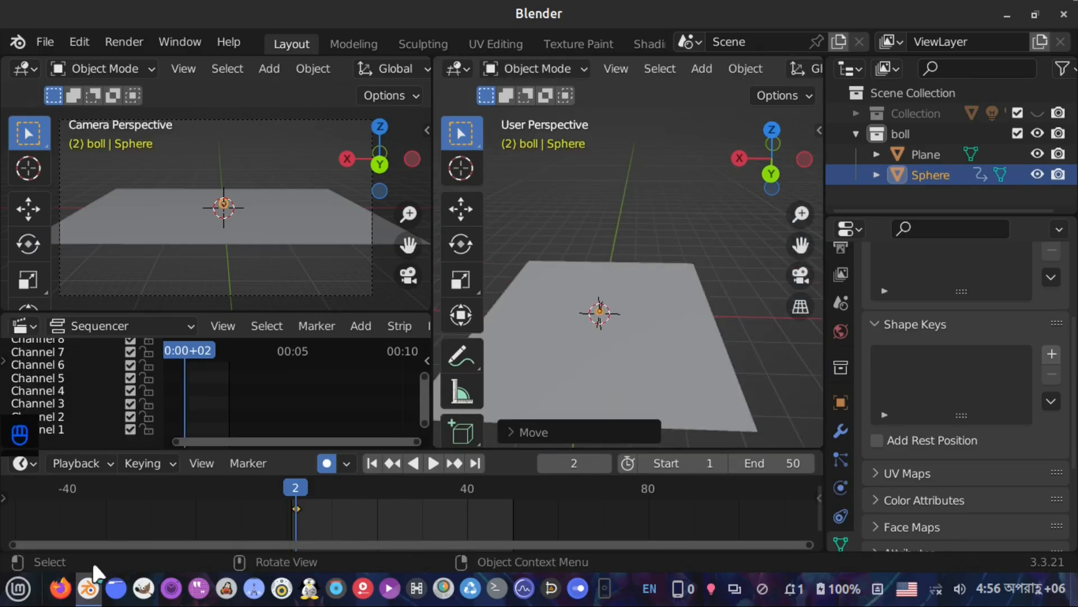
scroll(635, 334, "up", 6)
middle_click_drag(617, 292, 706, 147, "shift")
middle_click_drag(642, 315, 648, 316)
scroll(644, 315, "down", 1)
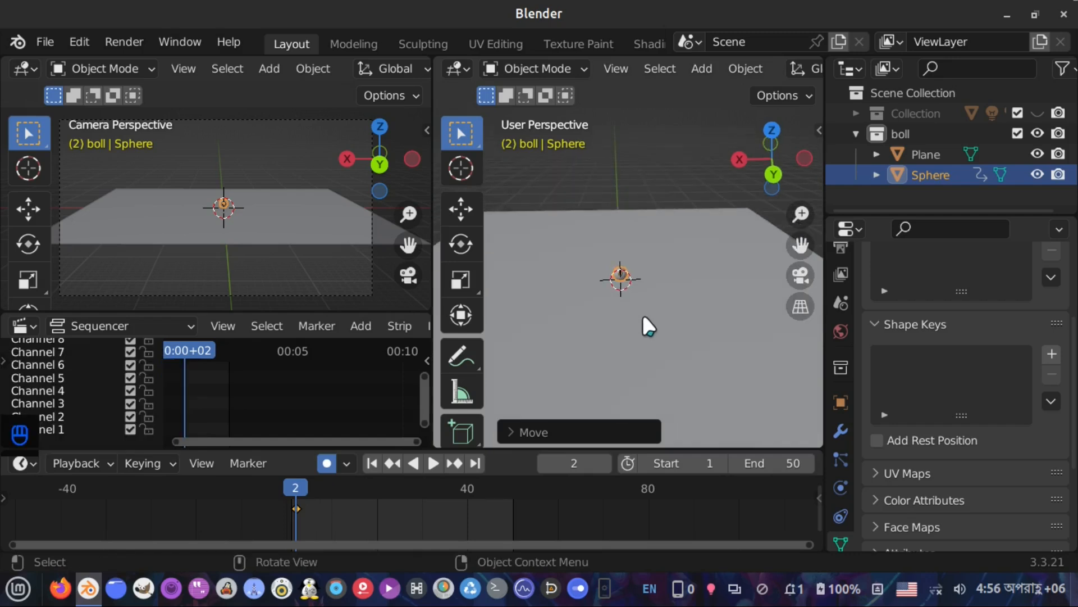
left_click(324, 488)
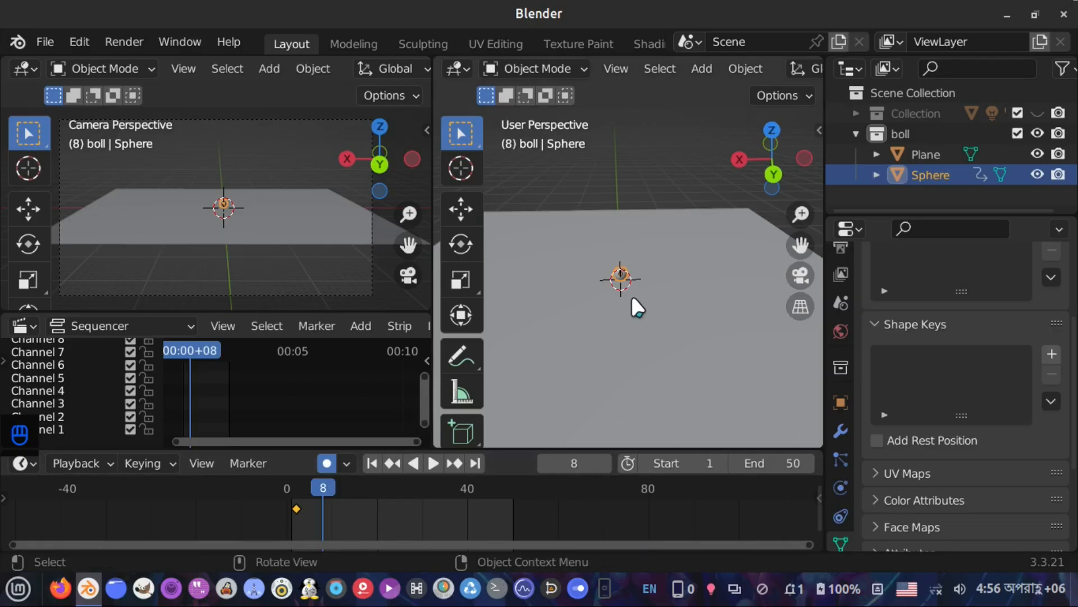
key("g")
key("z")
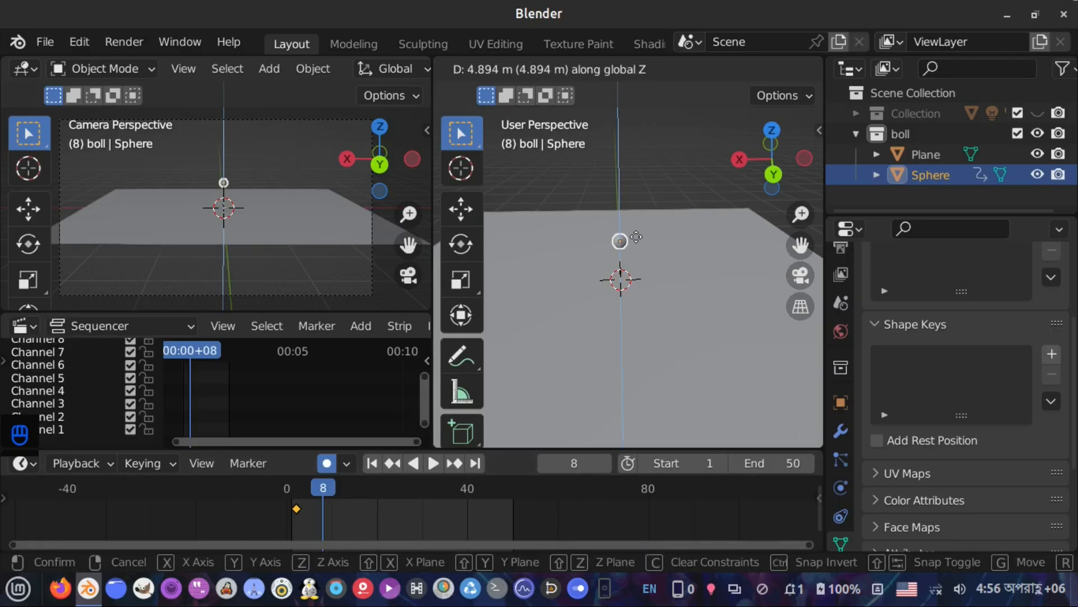
left_click(636, 160)
key("i")
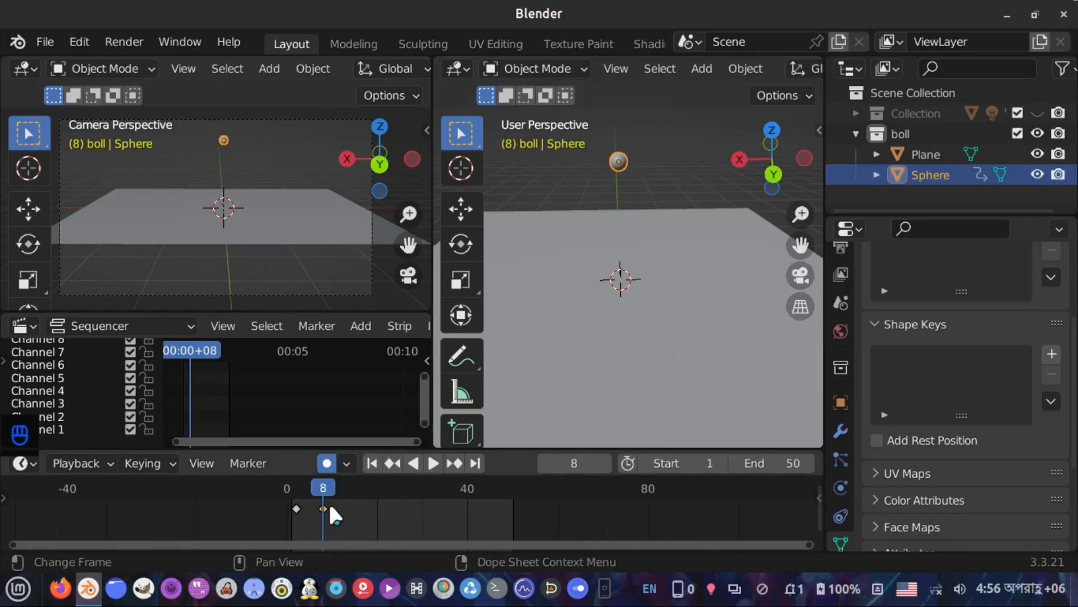
Move the new keyframe to about frame 19 and play the animation back
key("g")
left_click(380, 507)
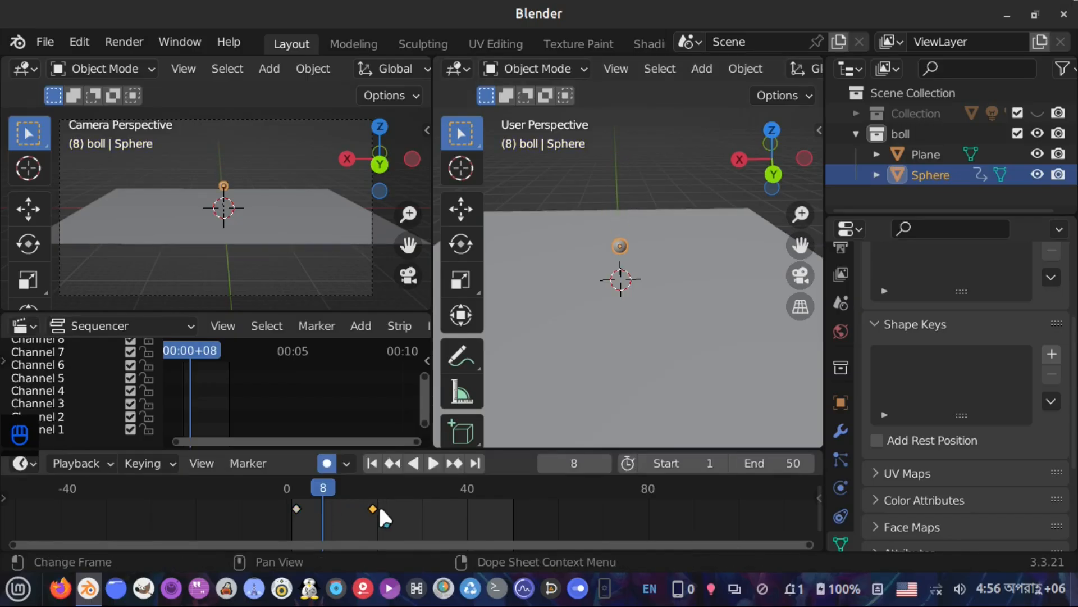
key("space")
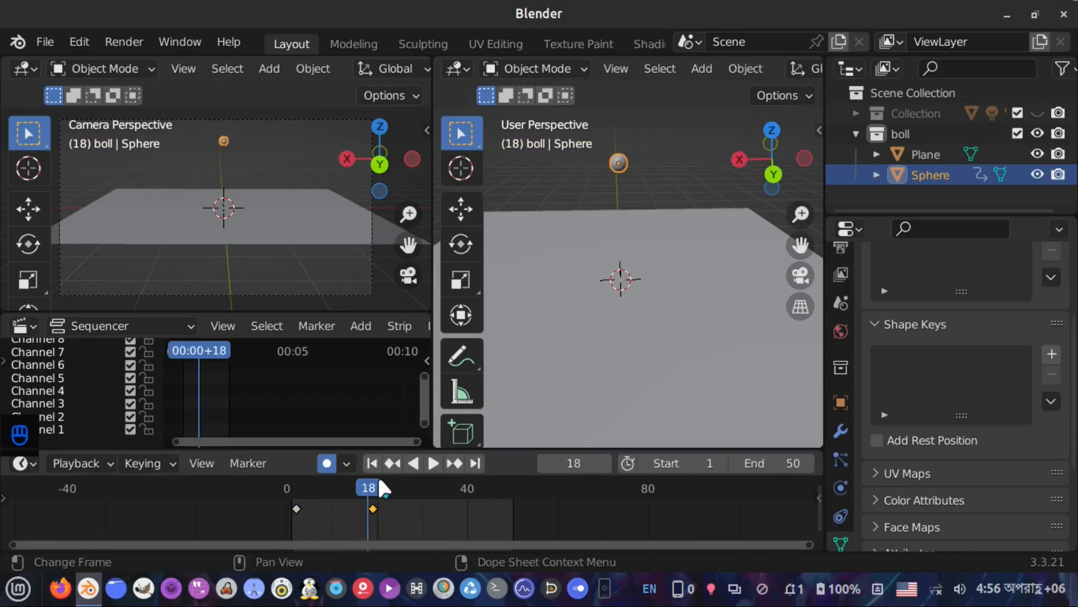
key("space")
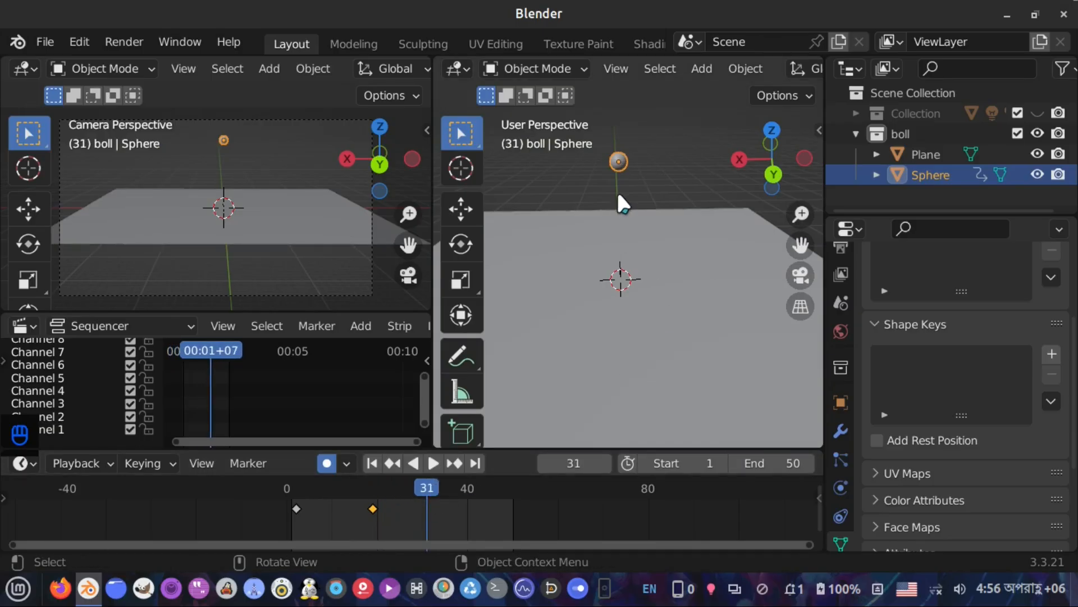
At frame 31, lower the sphere 15 m along the Z axis back onto the plane
key("g")
key("z")
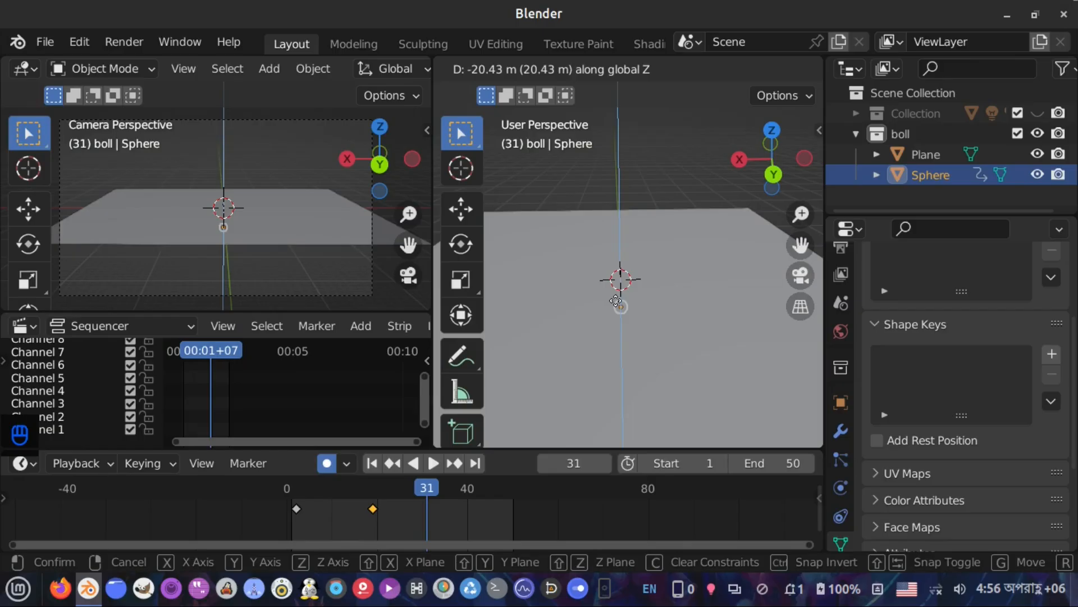
key("ctrl")
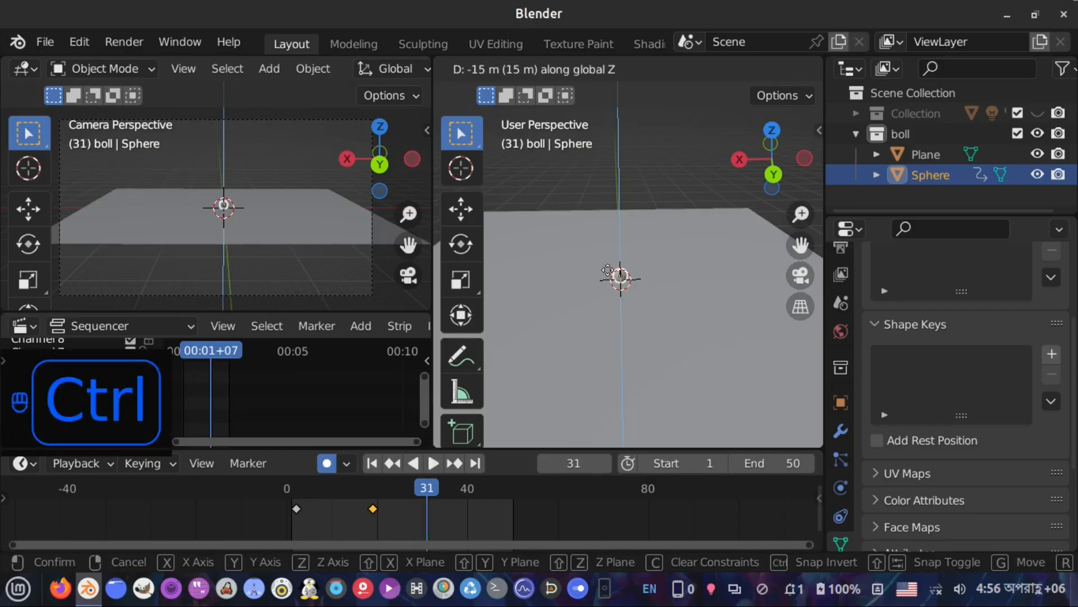
left_click(607, 270)
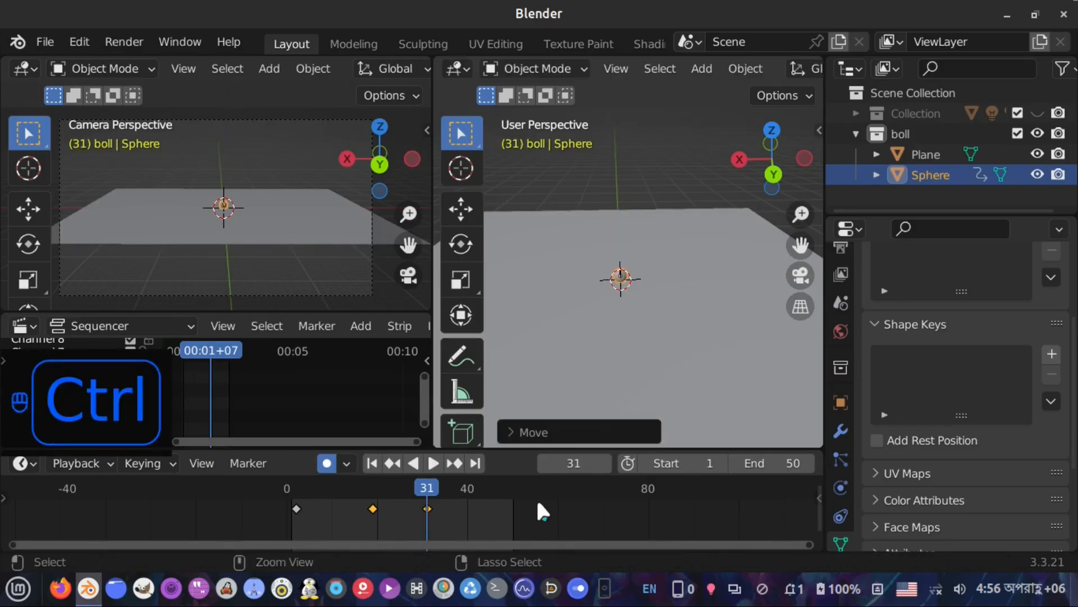
Move the last keyframe to frame 50 in the timeline
left_click(476, 462)
key("g")
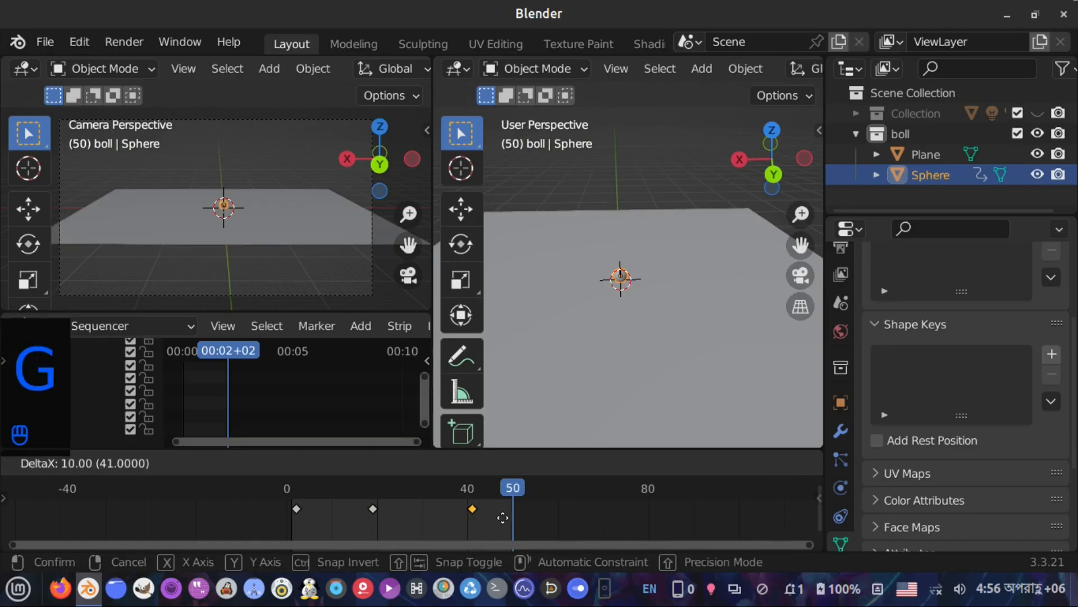
left_click(529, 517)
Move the peak keyframe of the sphere to frame 25
left_click(373, 508)
key("g")
left_click(429, 522)
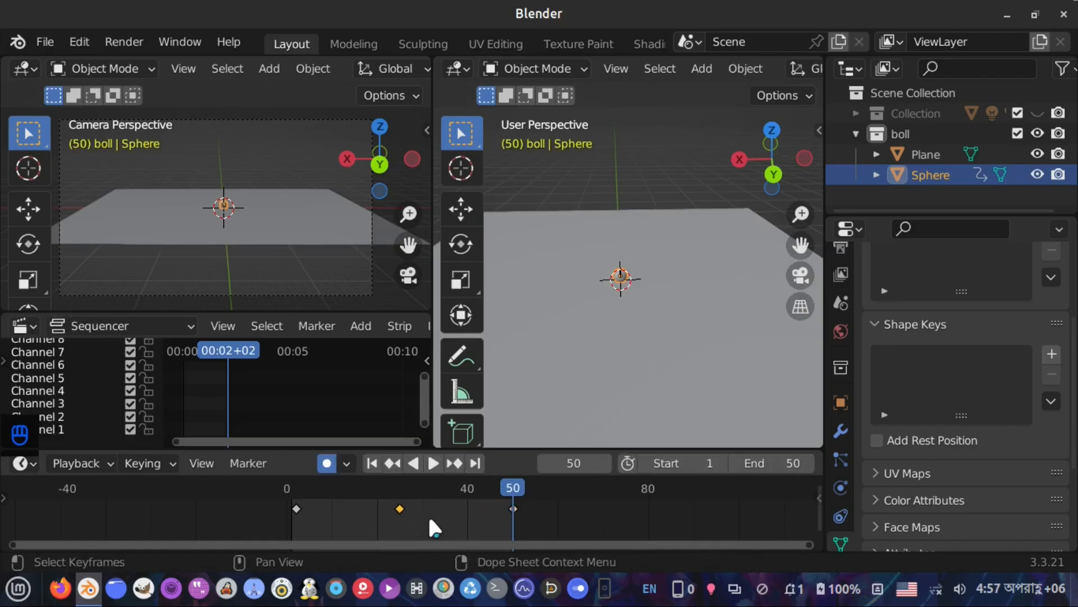
Play the animation from frame 1 to review the motion
left_click(373, 462)
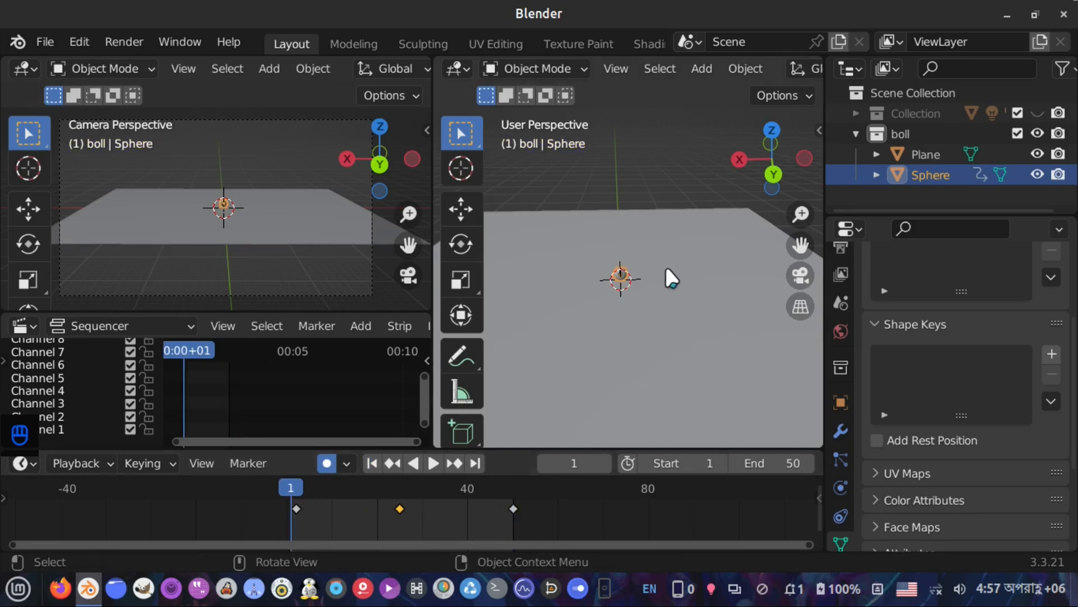
key("space")
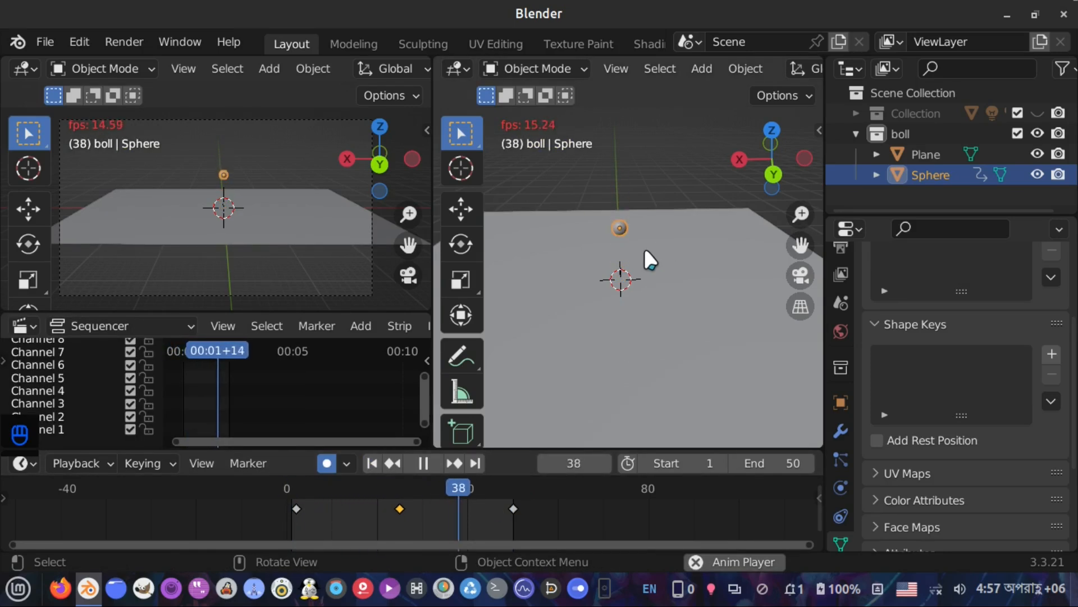
key("space")
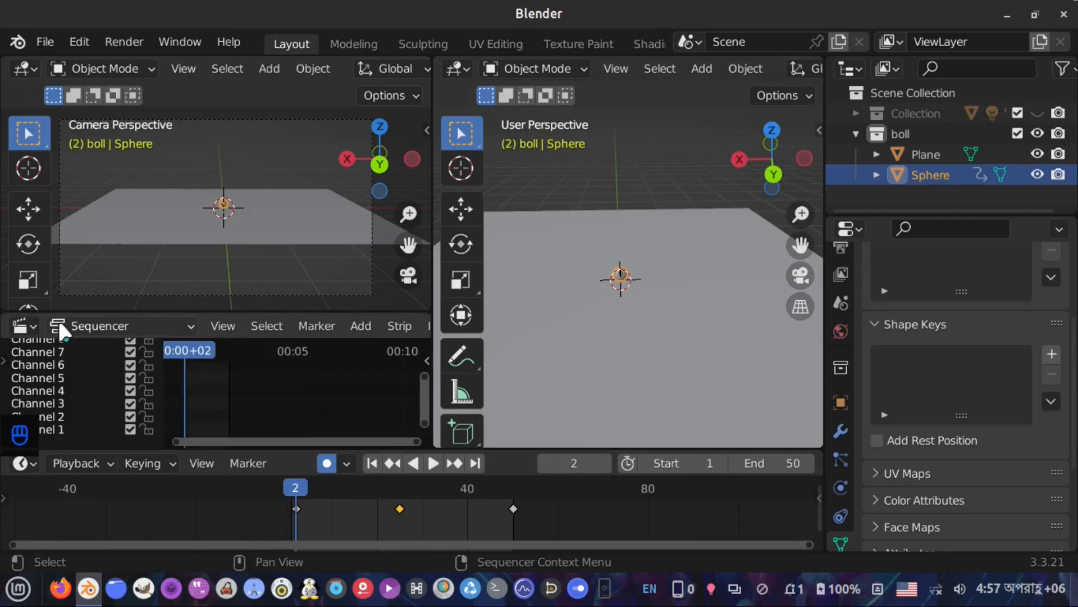
Switch the sequencer area to the Graph Editor
left_click(32, 321)
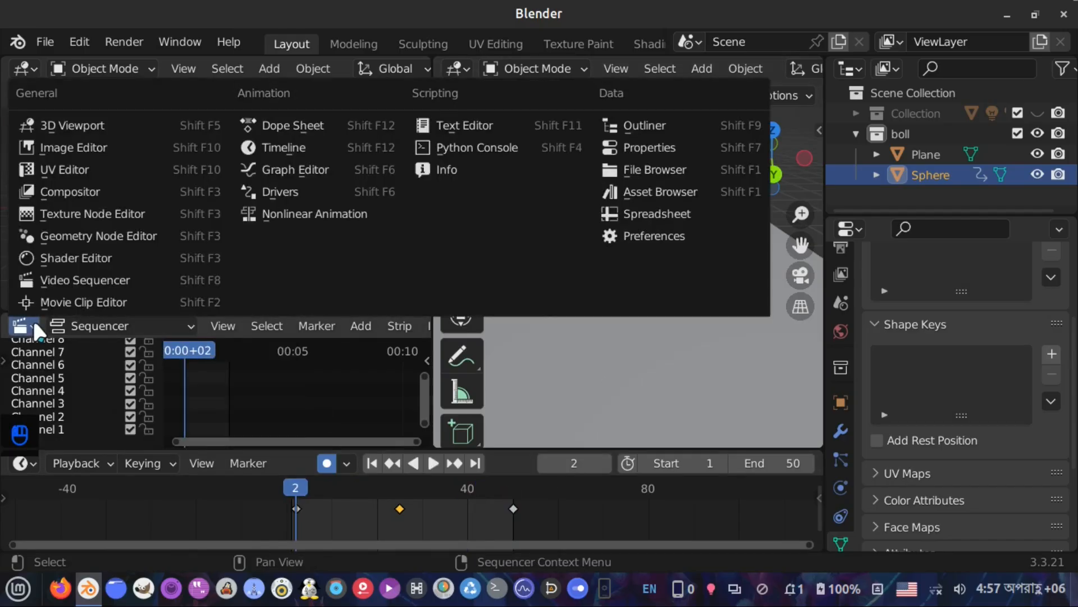
left_click(345, 164)
scroll(337, 383, "down", 11)
mouse_move(338, 383)
middle_mouse_down()
mouse_move(327, 431)
mouse_move(331, 373)
middle_mouse_up()
scroll(333, 435, "up", 4)
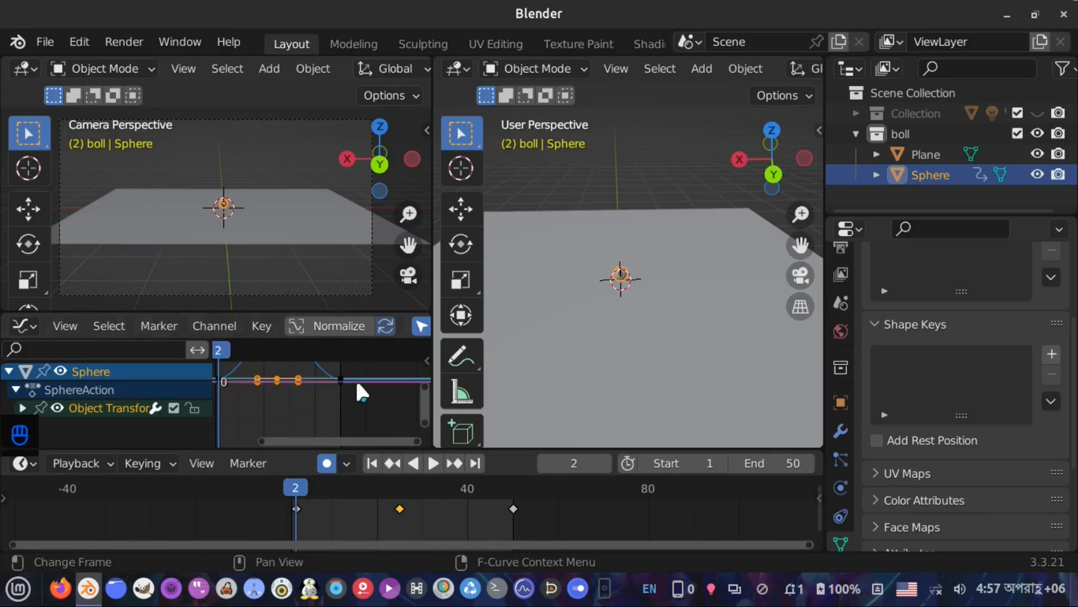
Select the frame 50 keyframe and set its interpolation mode to Bounce
left_click_drag(333, 358, 353, 413)
scroll(326, 397, "up", 6)
middle_click_drag(325, 397, 346, 365)
scroll(369, 405, "up", 5)
scroll(346, 365, "up", 2)
left_click(514, 508)
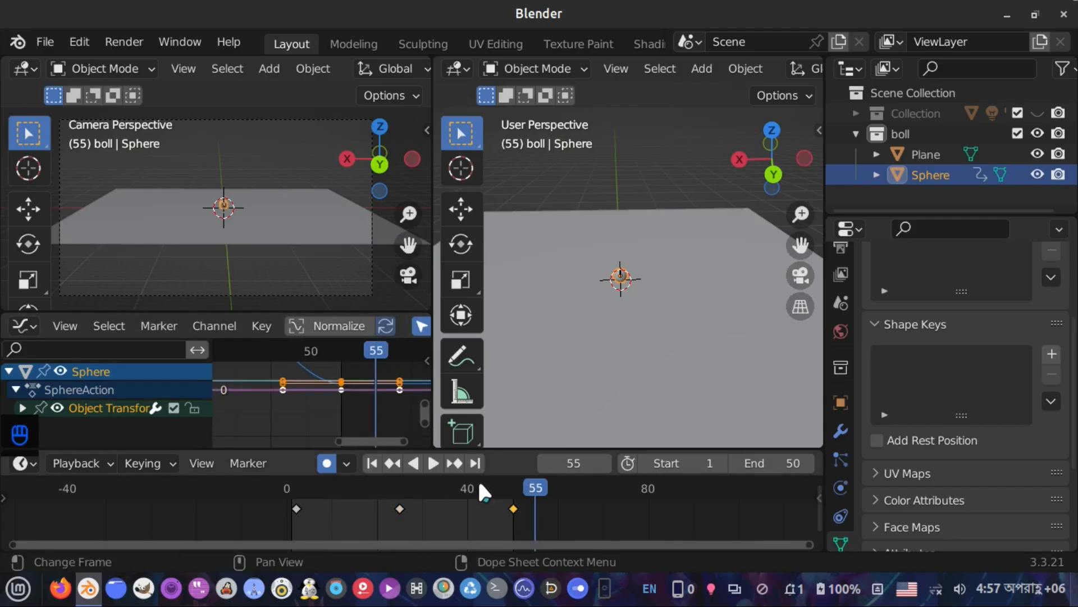
right_click(339, 382)
mouse_move(341, 388)
mouse_move(342, 410)
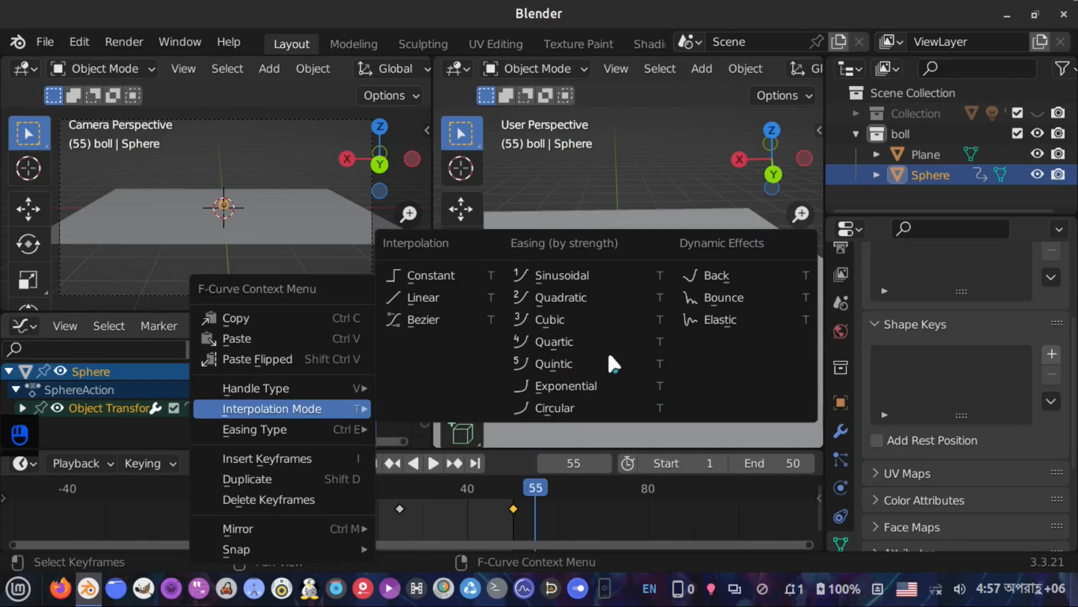
left_click(697, 297)
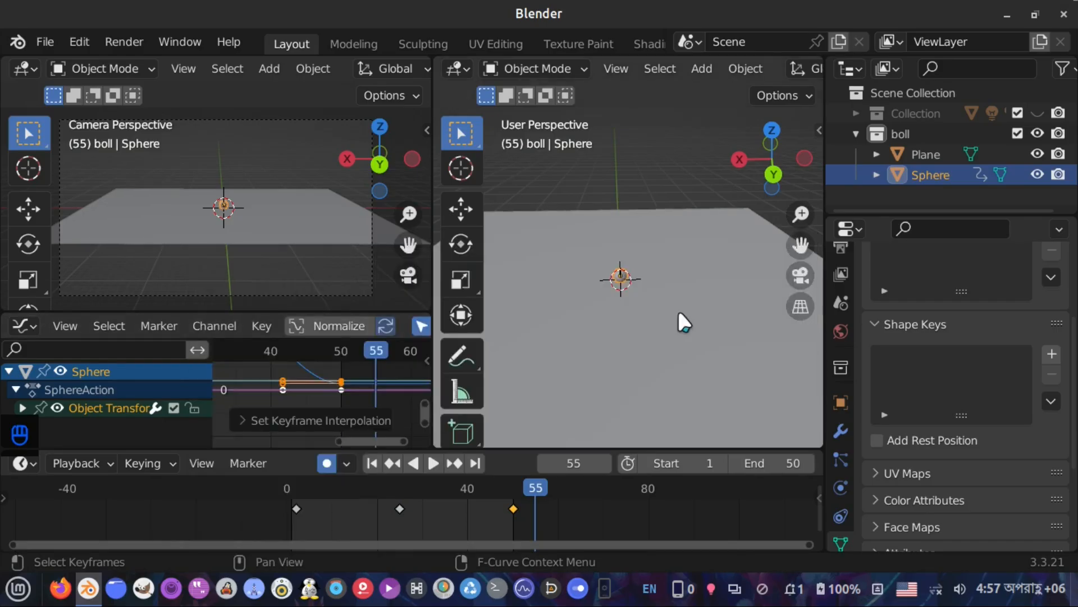
Play the animation from the start to check the bounce
scroll(340, 380, "down", 6)
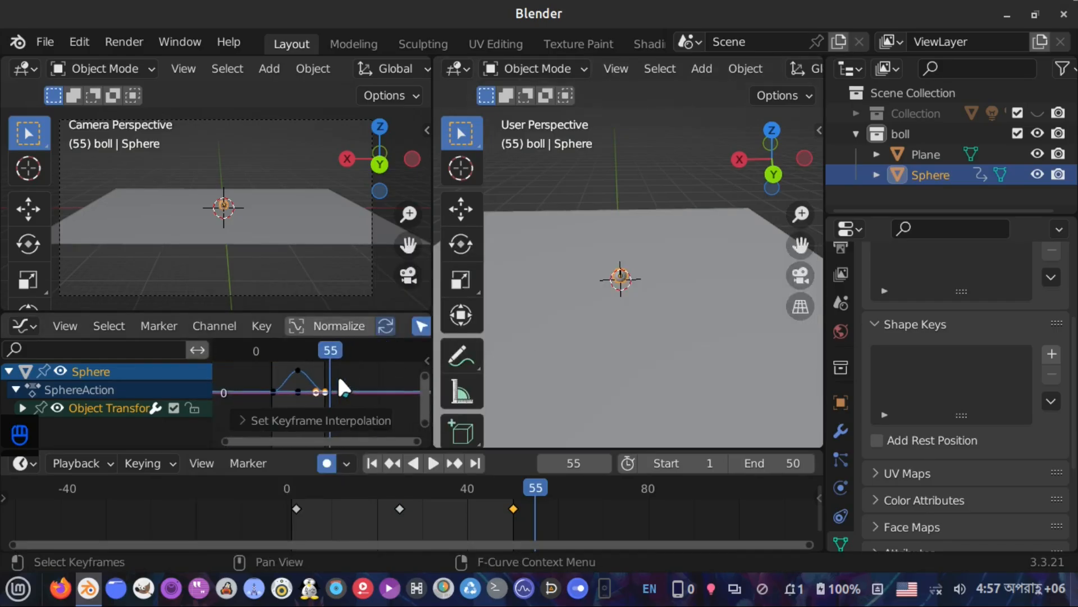
scroll(339, 381, "up", 5)
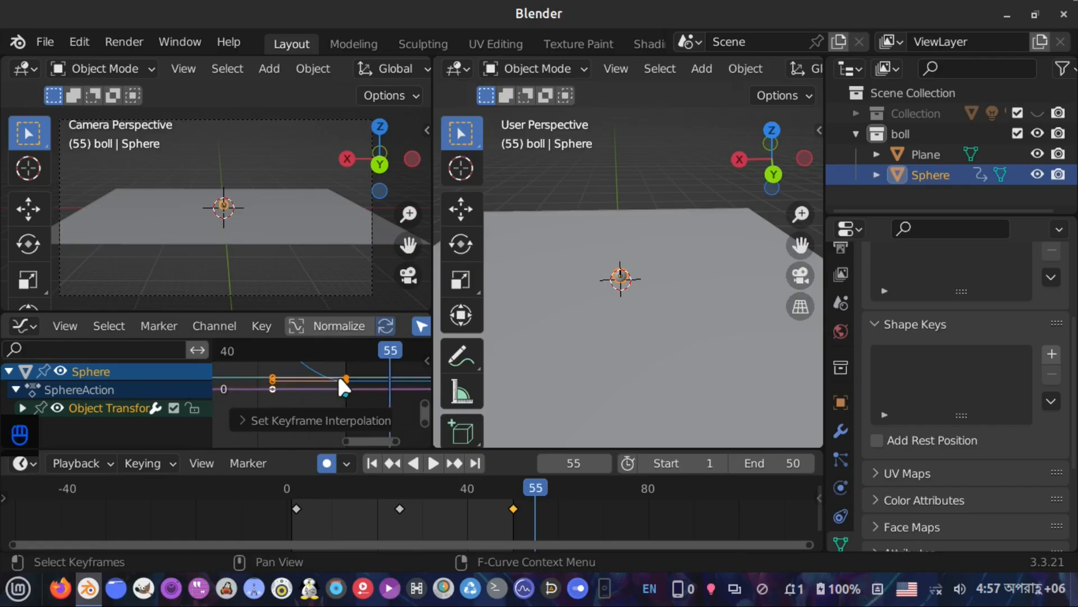
middle_click_drag(337, 392, 360, 377)
left_click(371, 463)
key("space")
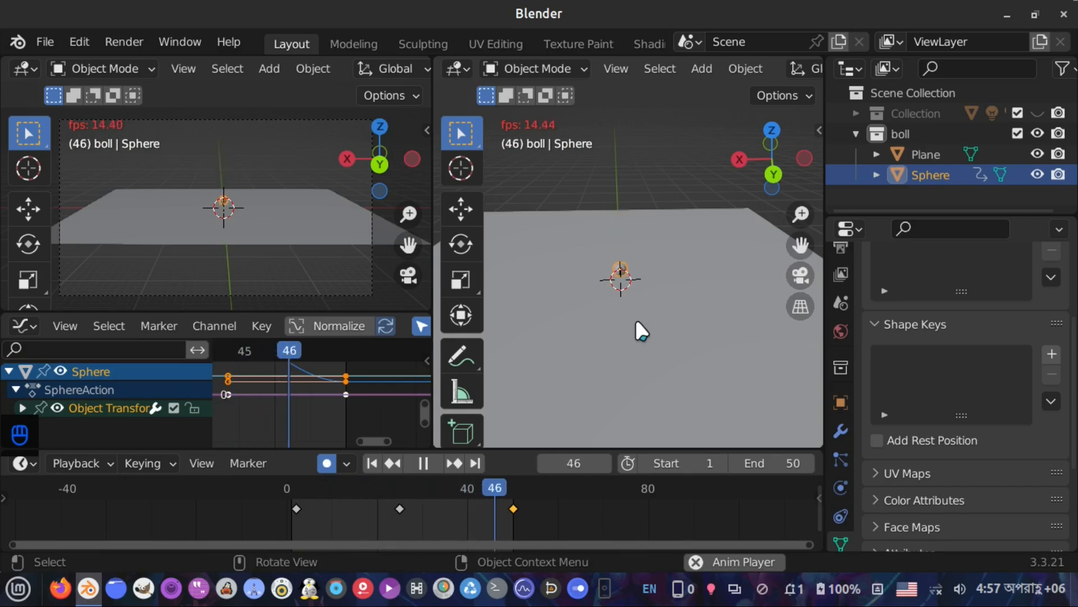
key("space")
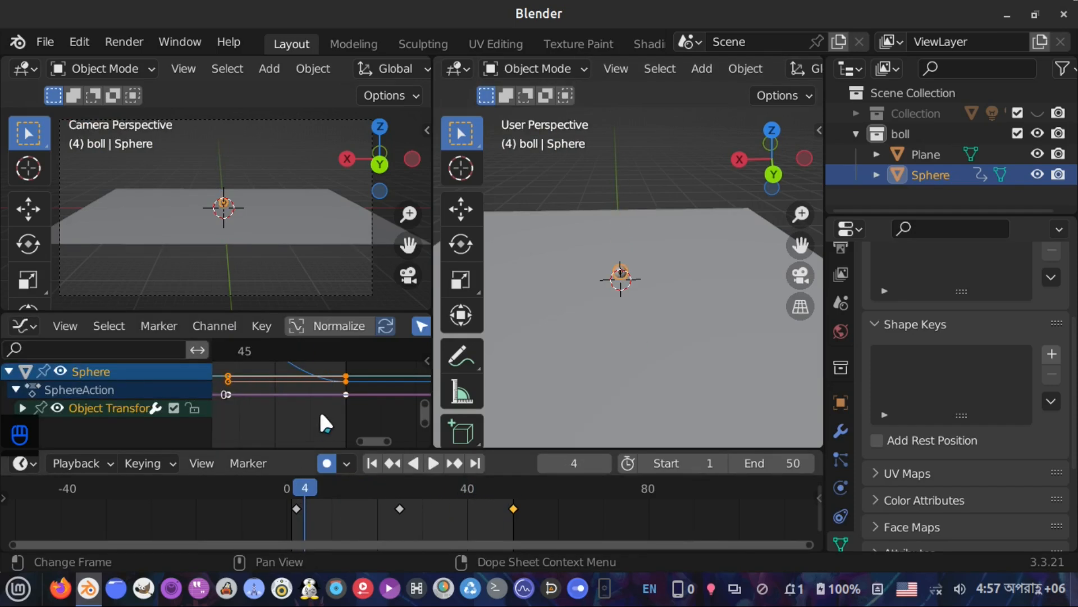
Maximize the Graph Editor, select all keyframes and set their interpolation mode to Bounce
key("ctrl+space")
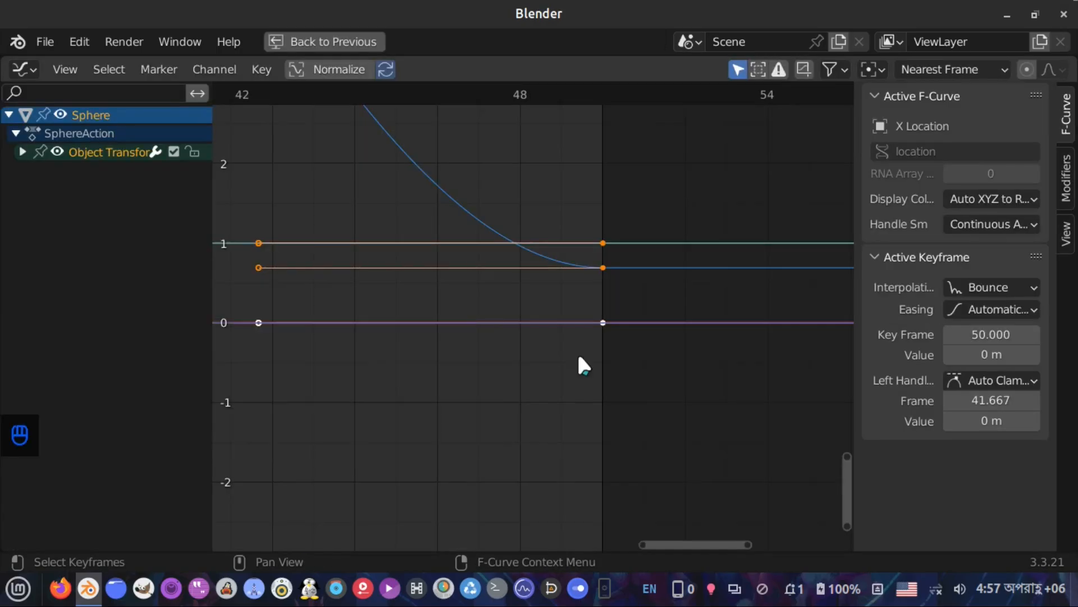
scroll(584, 360, "down", 10)
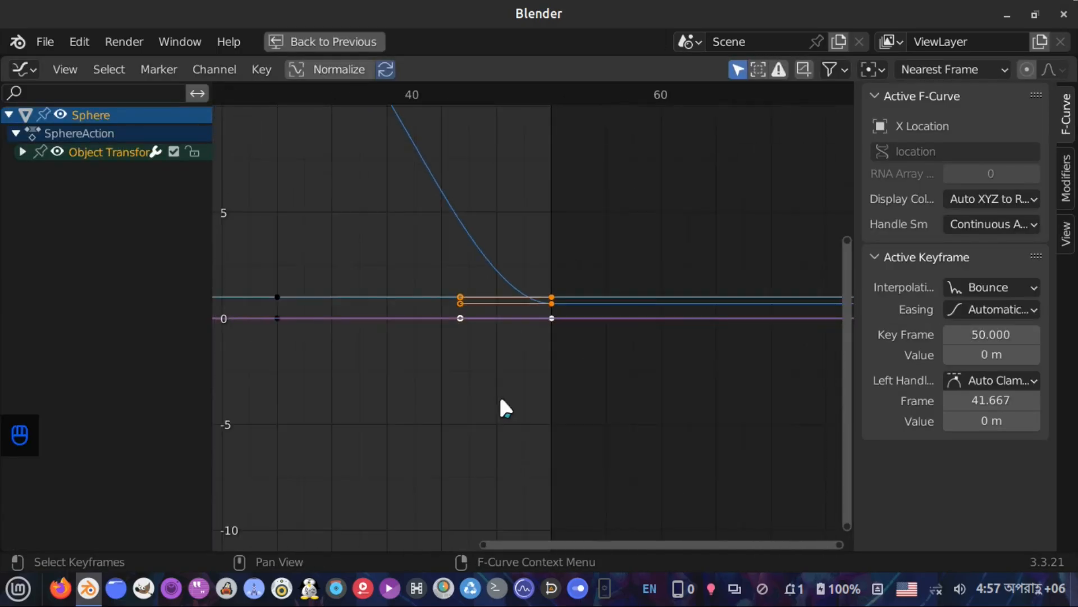
scroll(549, 402, "down", 4)
scroll(551, 400, "up", 3)
key("a")
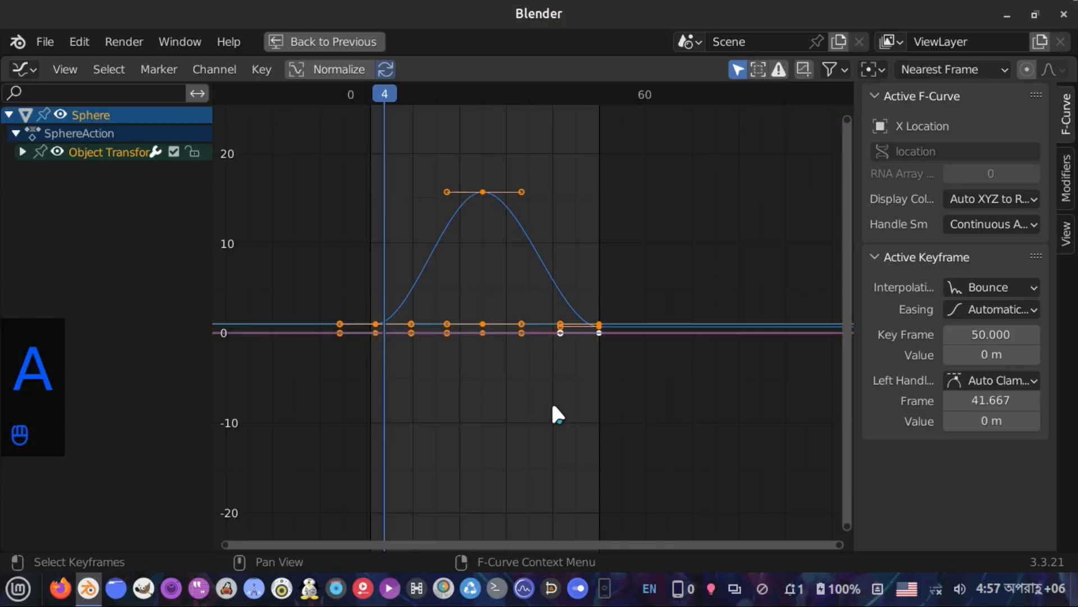
right_click(478, 273)
mouse_move(481, 263)
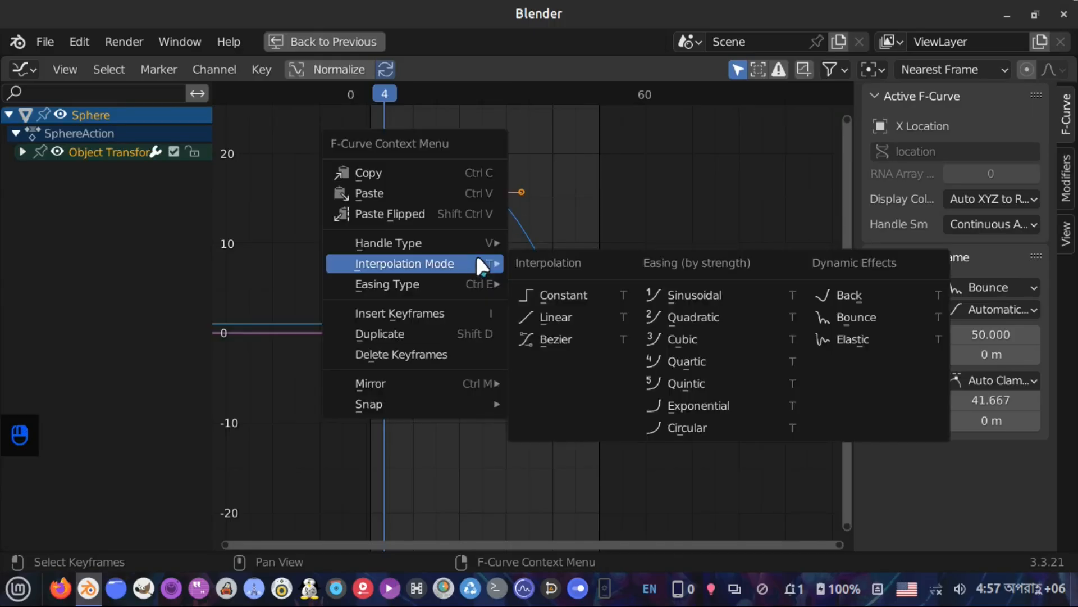
left_click(855, 318)
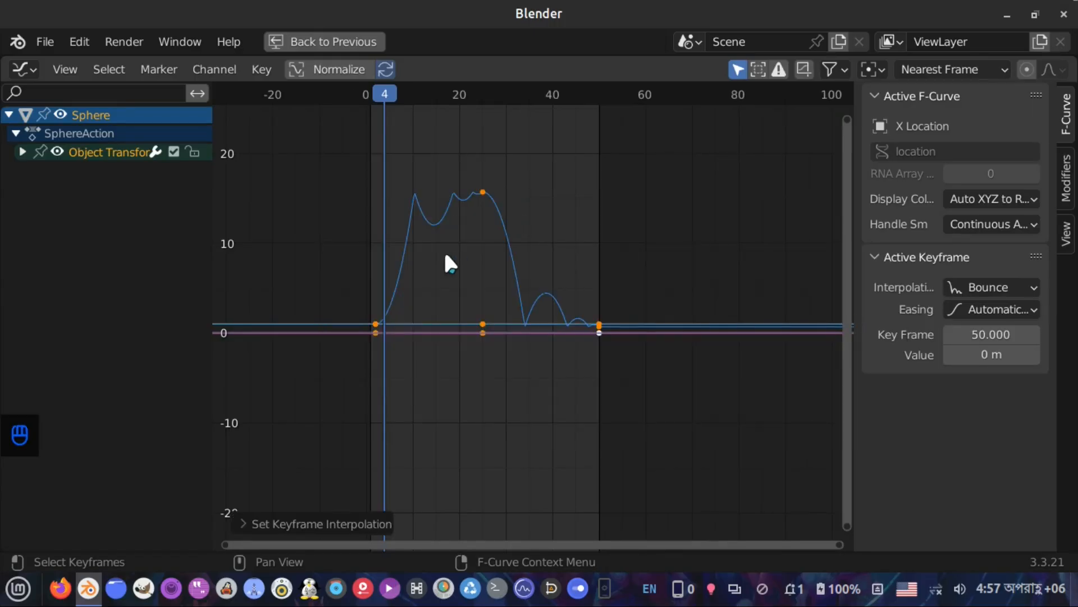
Try setting the peak keyframe's interpolation to Bezier, and undo the change
left_click(484, 193)
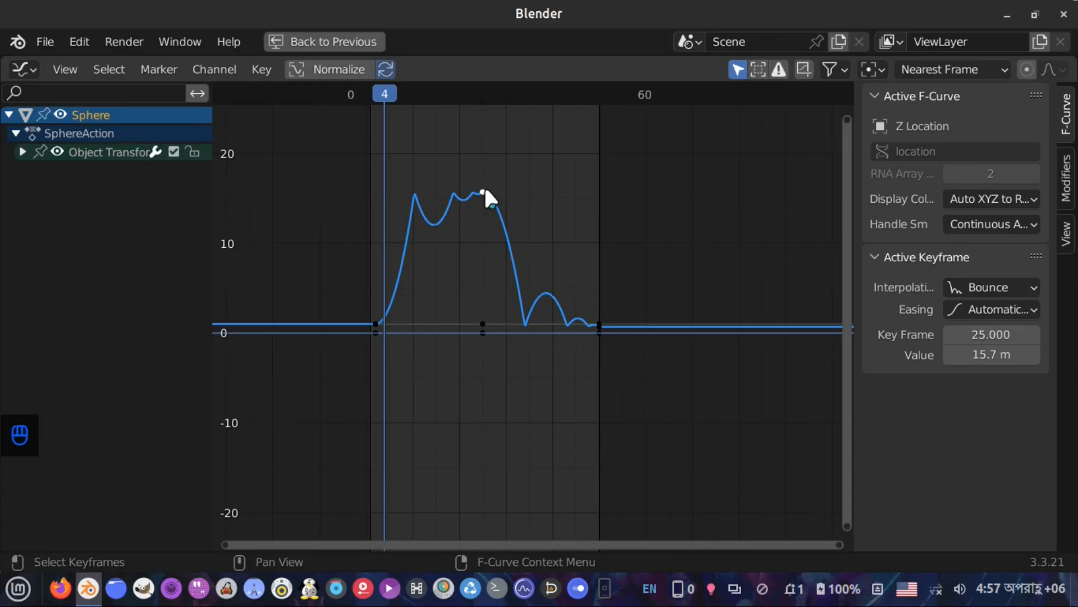
left_click(1020, 286)
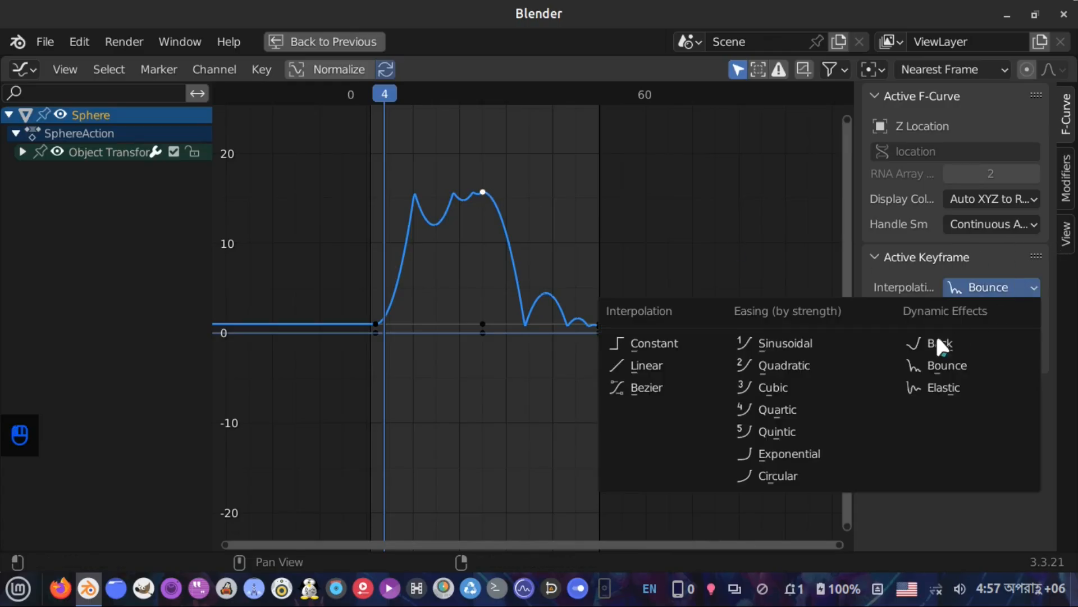
left_click(671, 393)
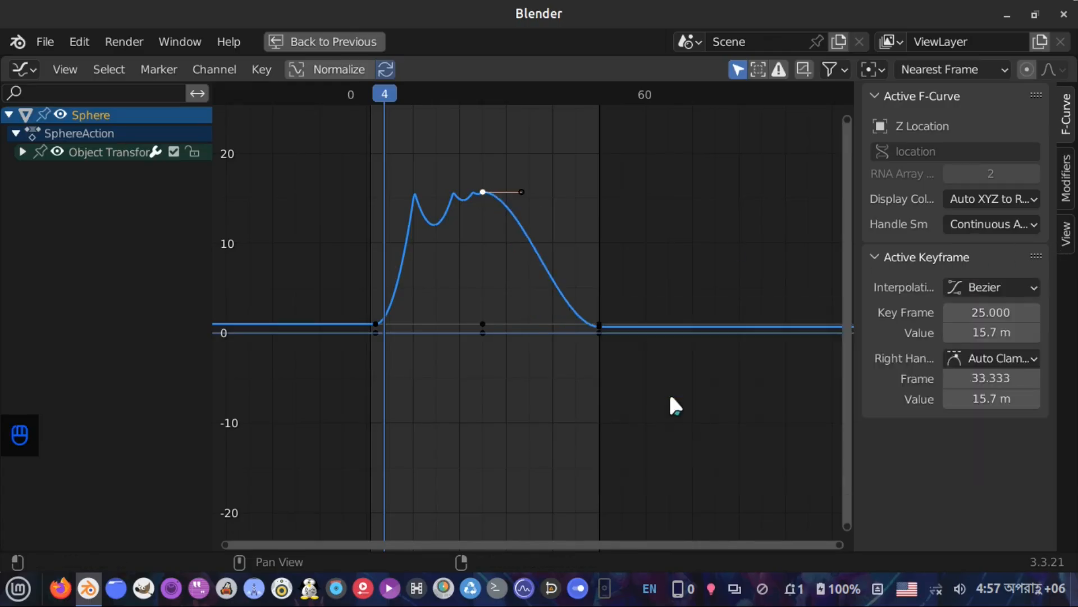
key("ctrl+z")
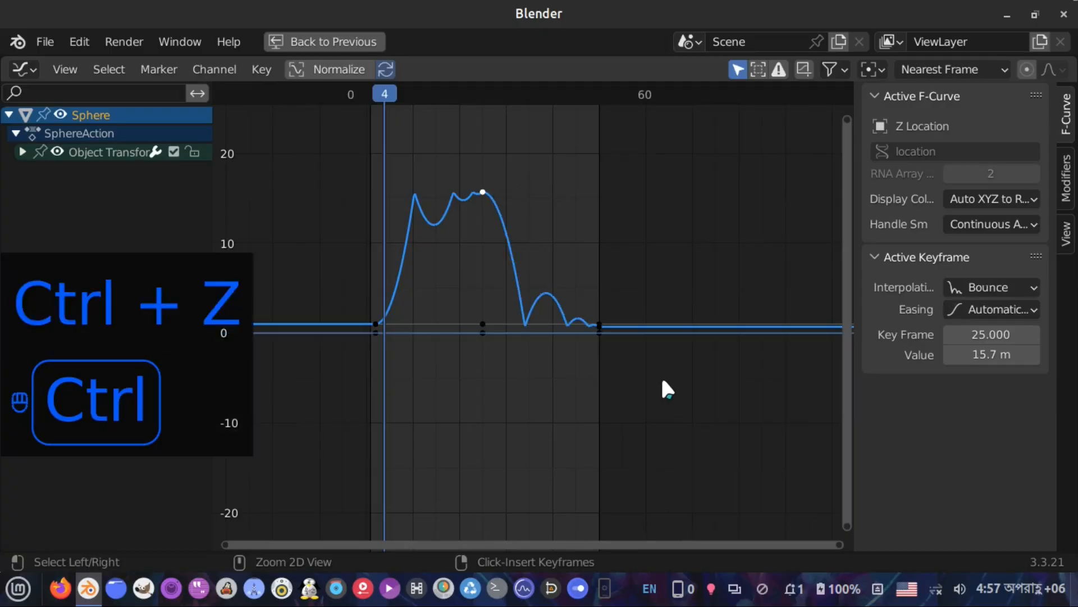
Box-select the keyframes at the start of the ball's curves and set their interpolation mode to Bezier
left_click(374, 322)
left_click(373, 323)
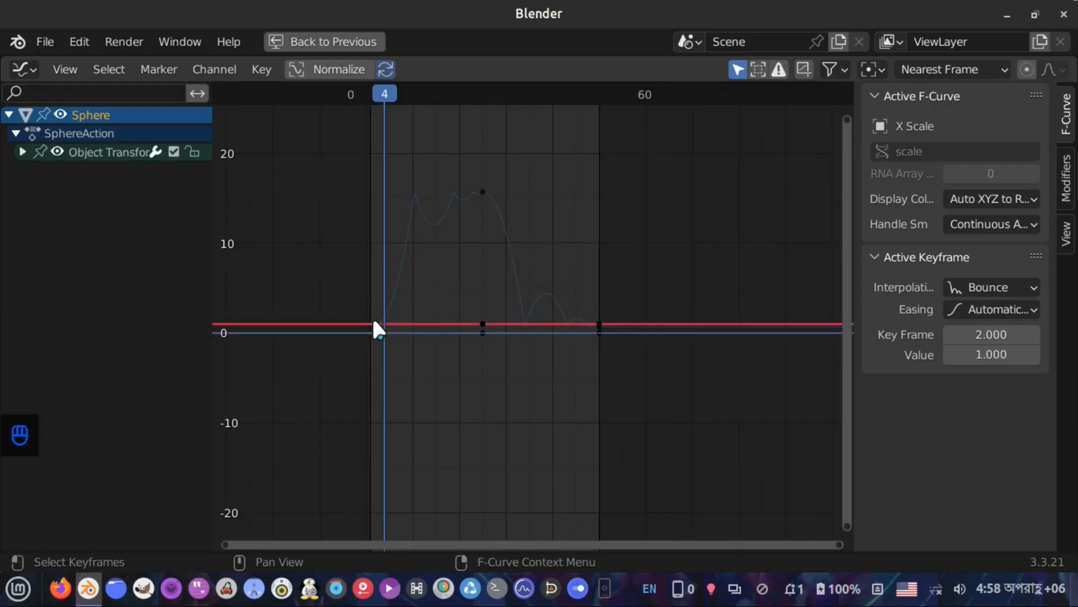
left_click_drag(362, 270, 388, 340)
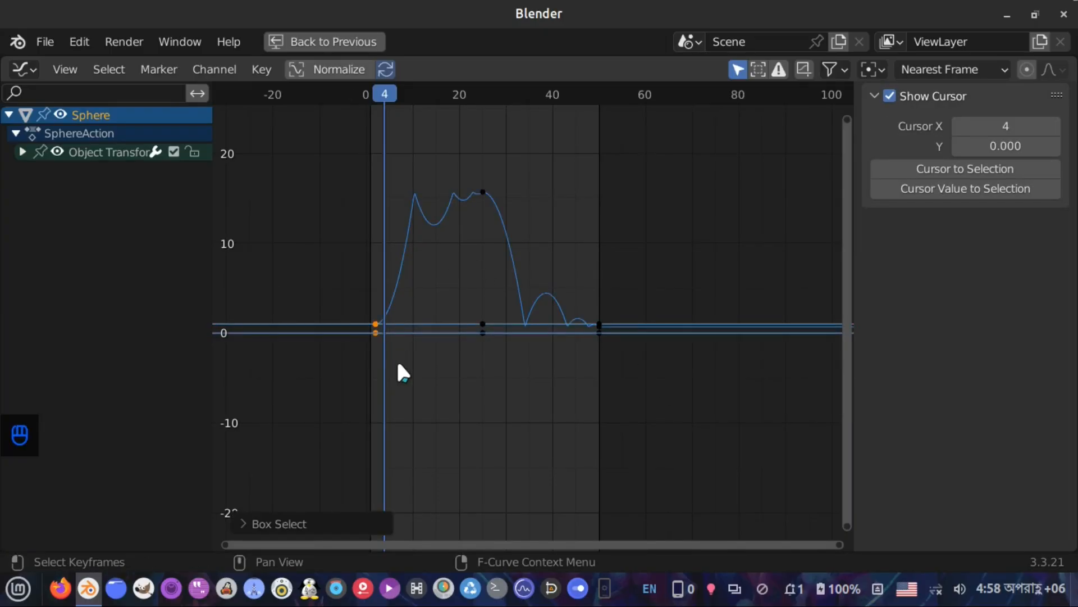
right_click(413, 316)
mouse_move(427, 308)
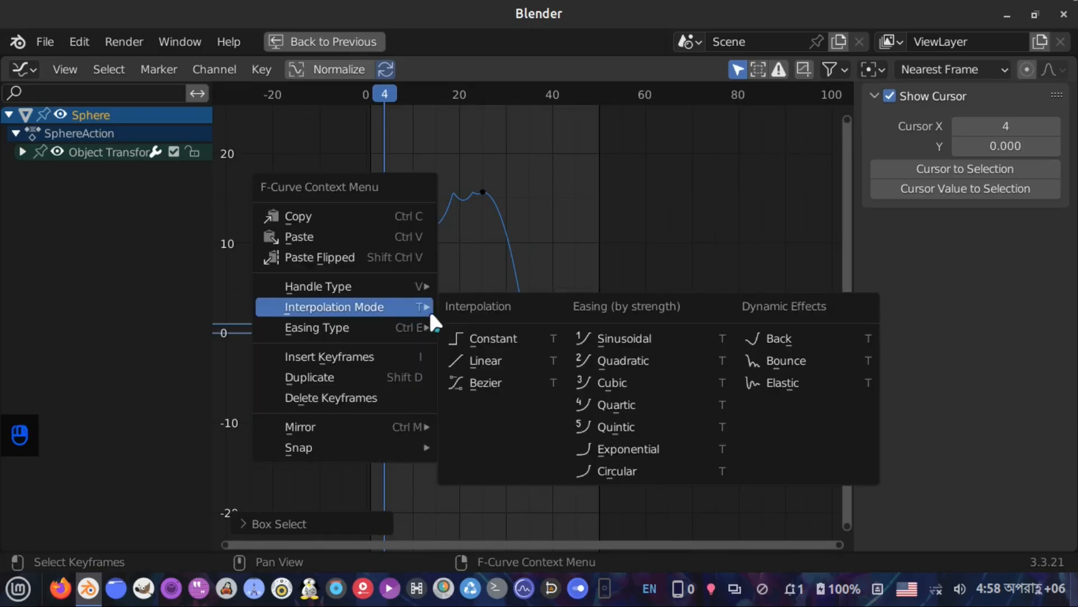
left_click(499, 388)
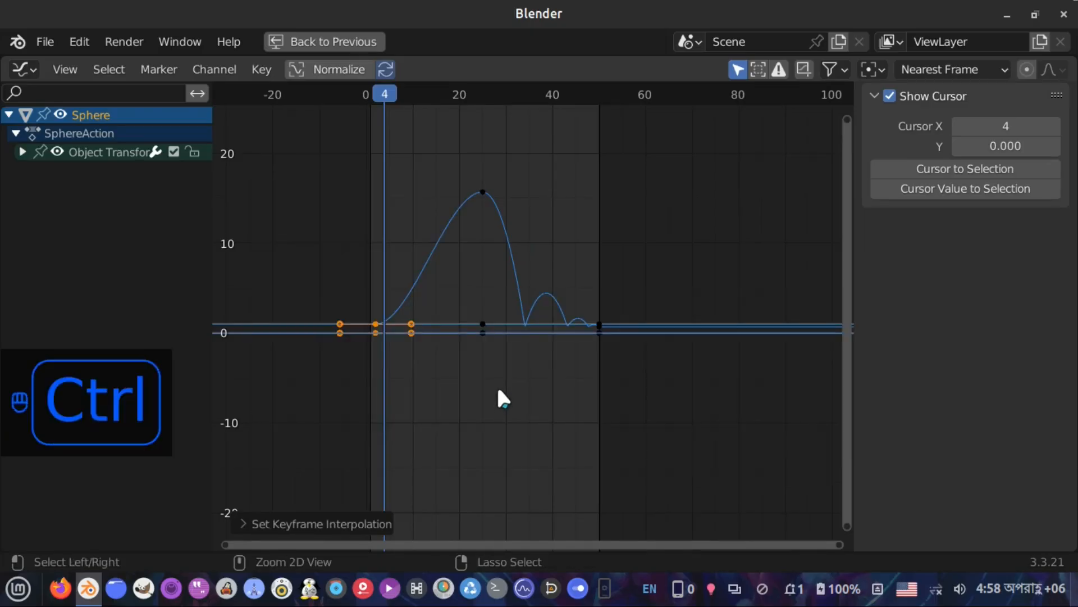
Restore the Graph Editor to its normal size and play the animation to review the bounce
key("ctrl+space")
key("space")
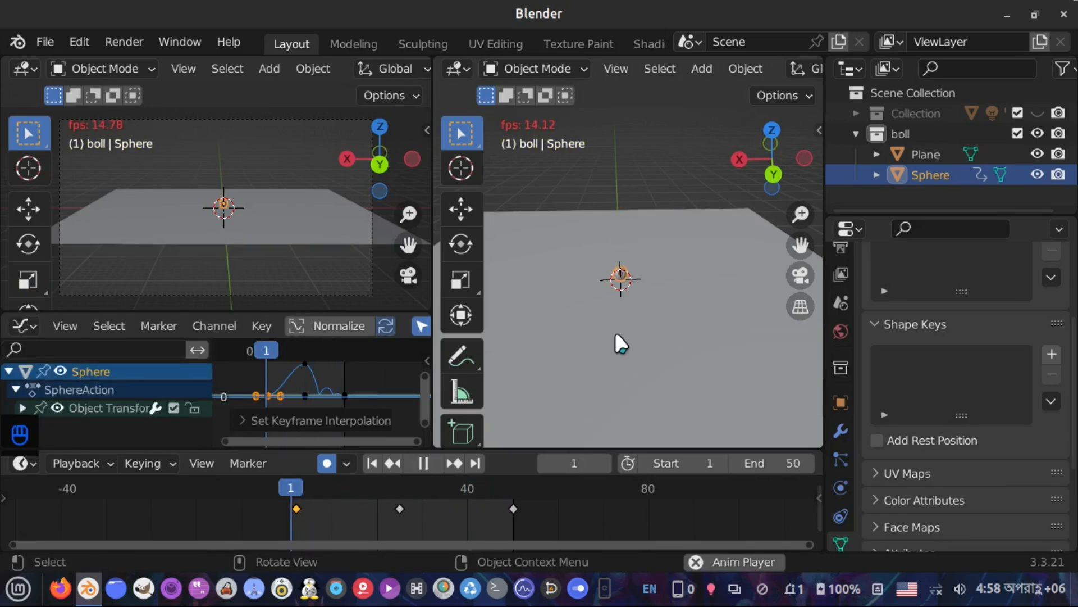
key("space")
scroll(236, 207, "down", 2)
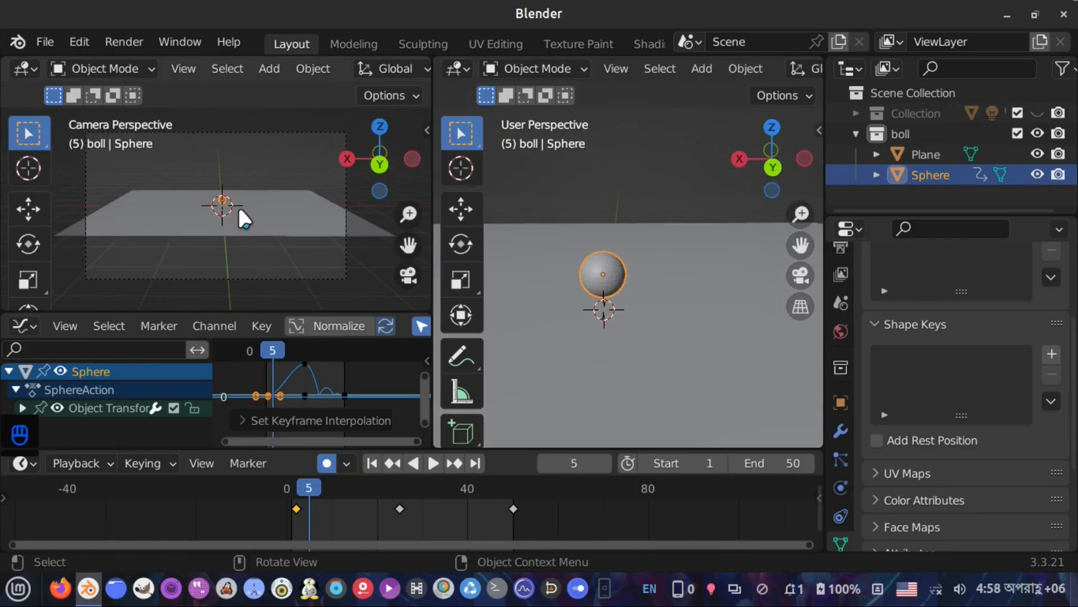
Move the camera forward using walk navigation in the camera view
key("shift+grave")
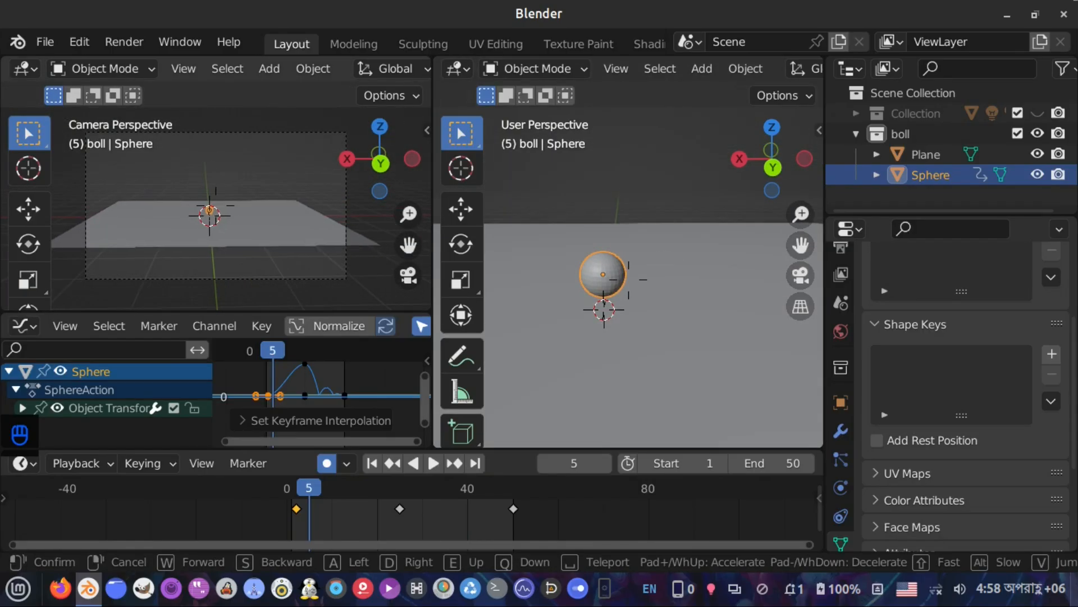
key("w")
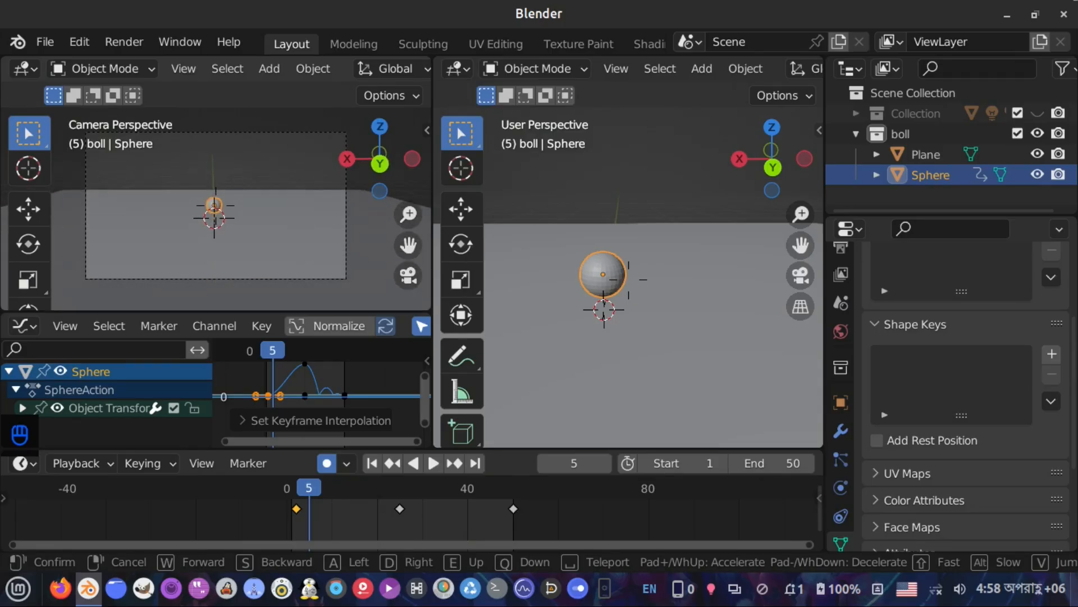
left_click(238, 208)
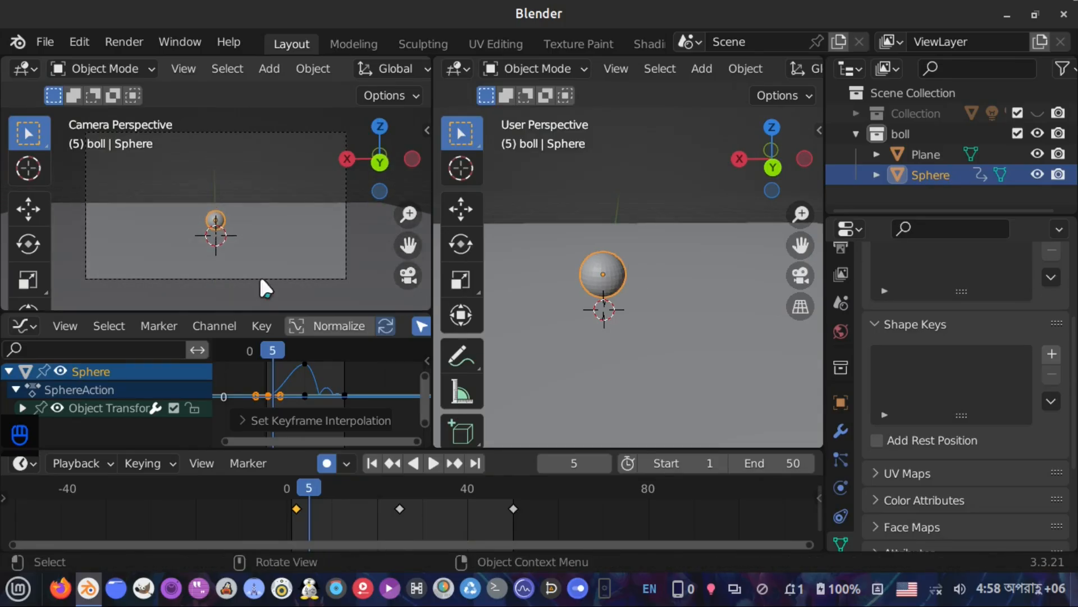
Play the animation from the first frame to review the camera framing
left_click(373, 461)
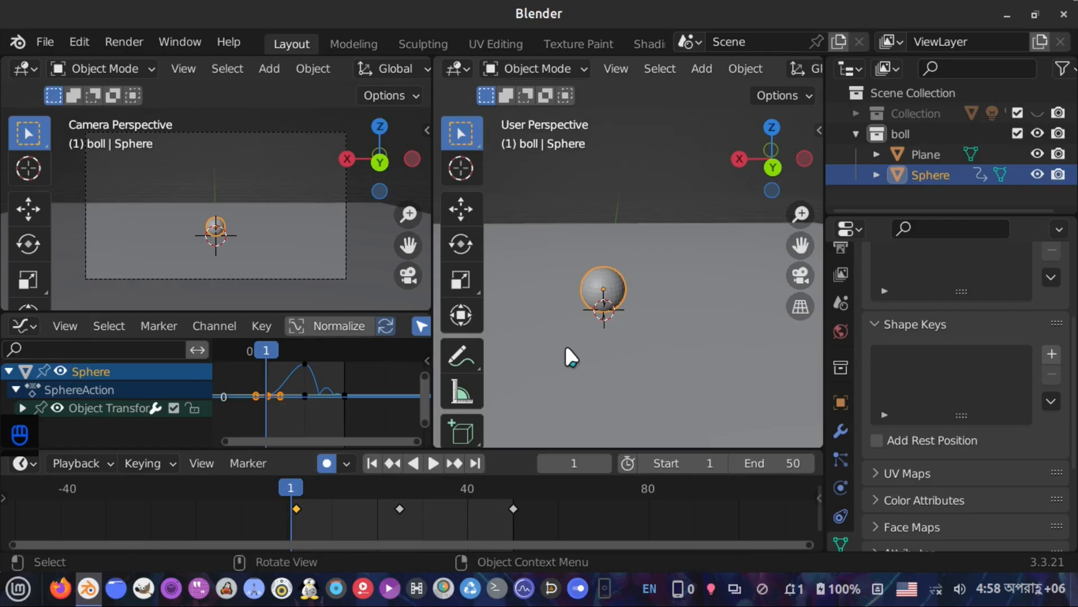
key("space")
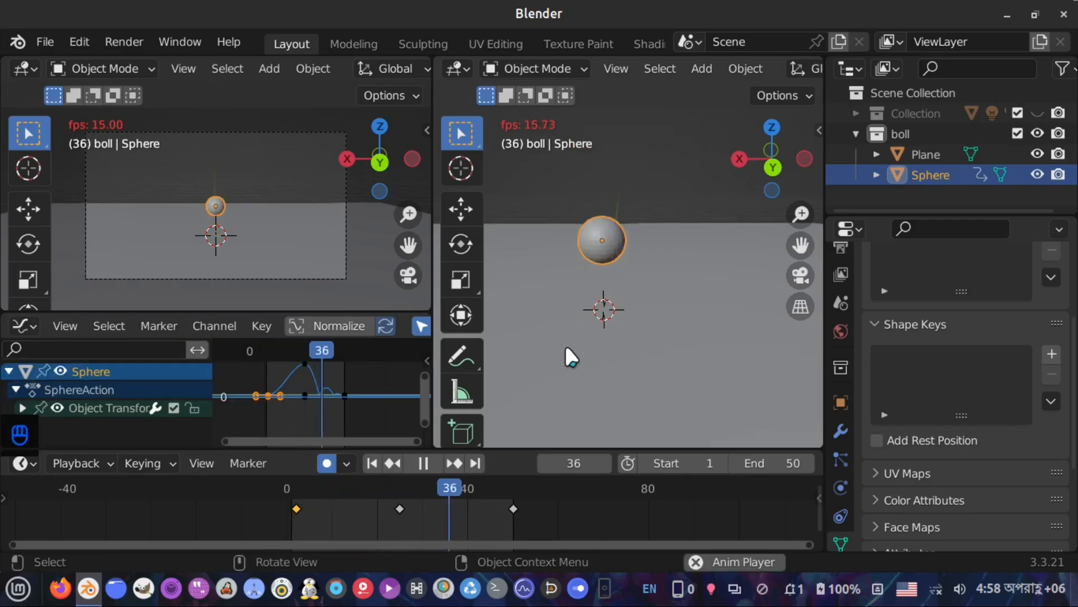
key("space")
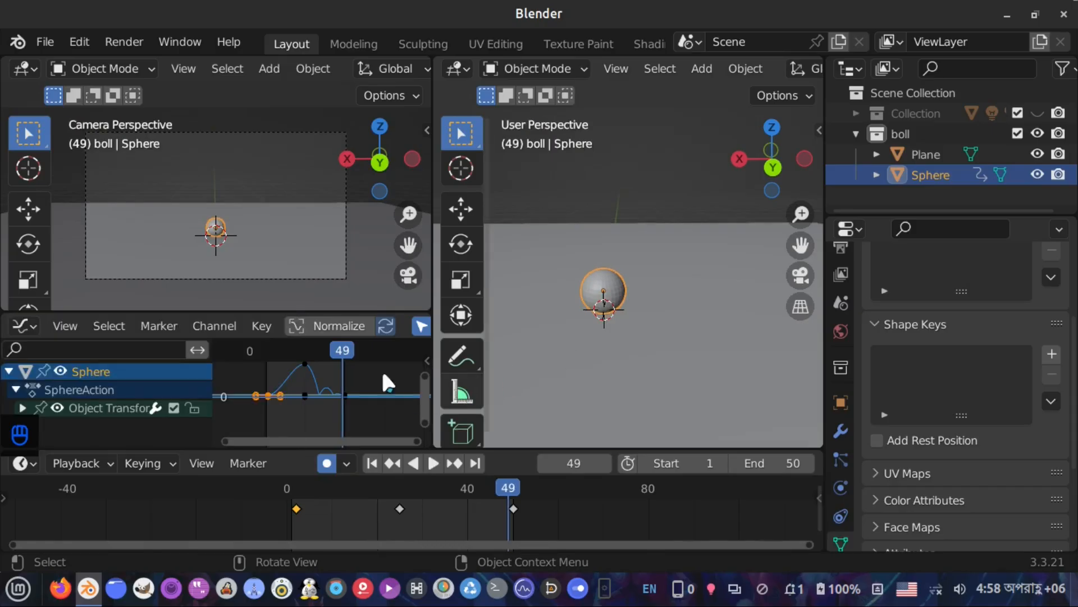
Reposition the camera again with walk navigation, stepping backward and then forward
key("shift+grave")
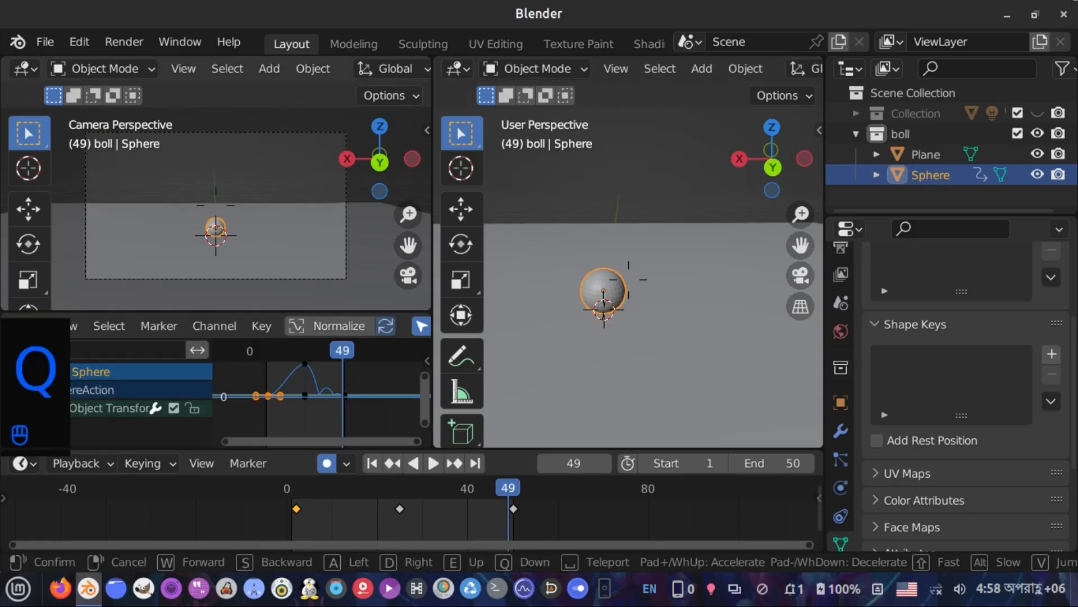
key("s")
key("s")
key("w")
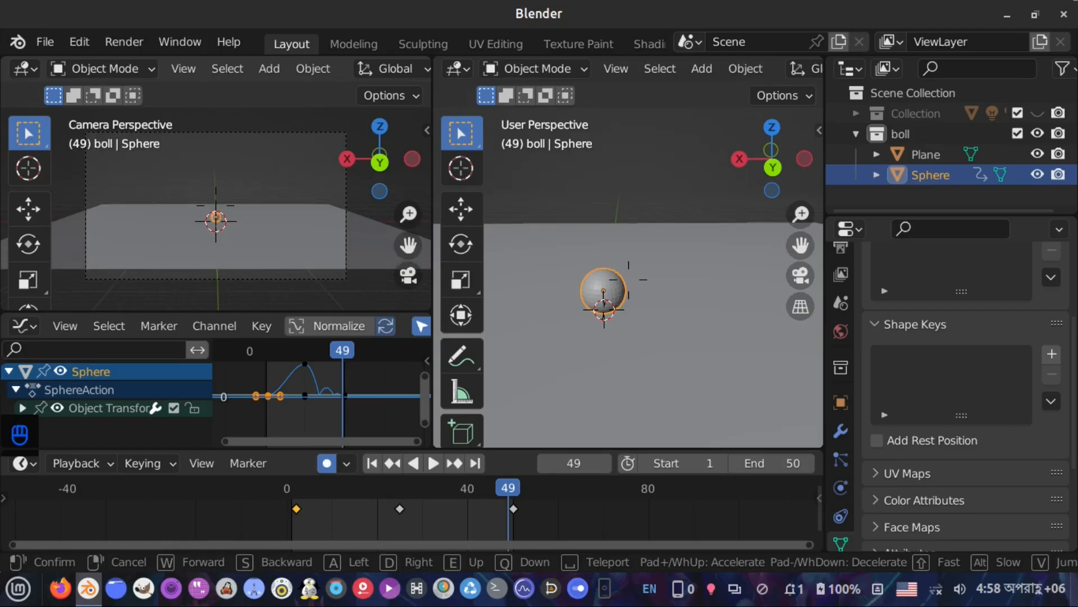
left_click(241, 226)
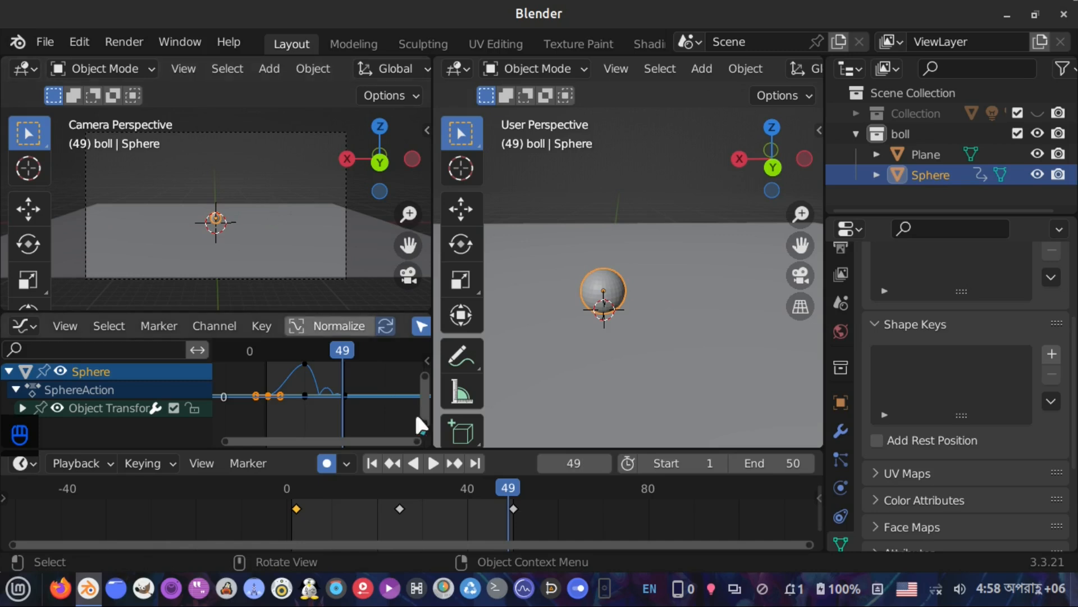
Replay the animation from the first frame and switch off auto keying before returning to frame 1
left_click(373, 461)
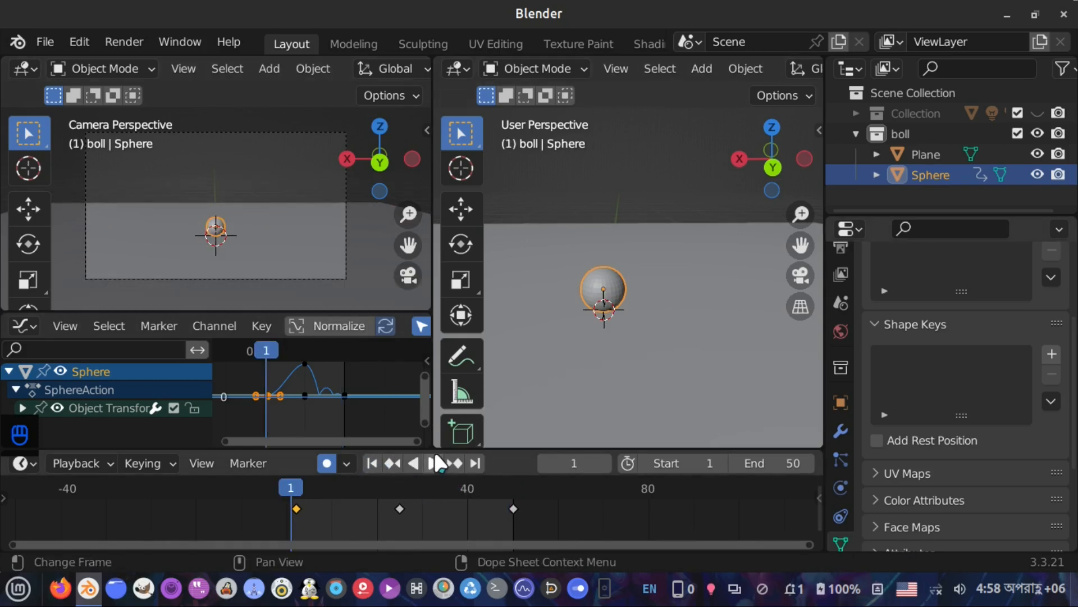
left_click(434, 463)
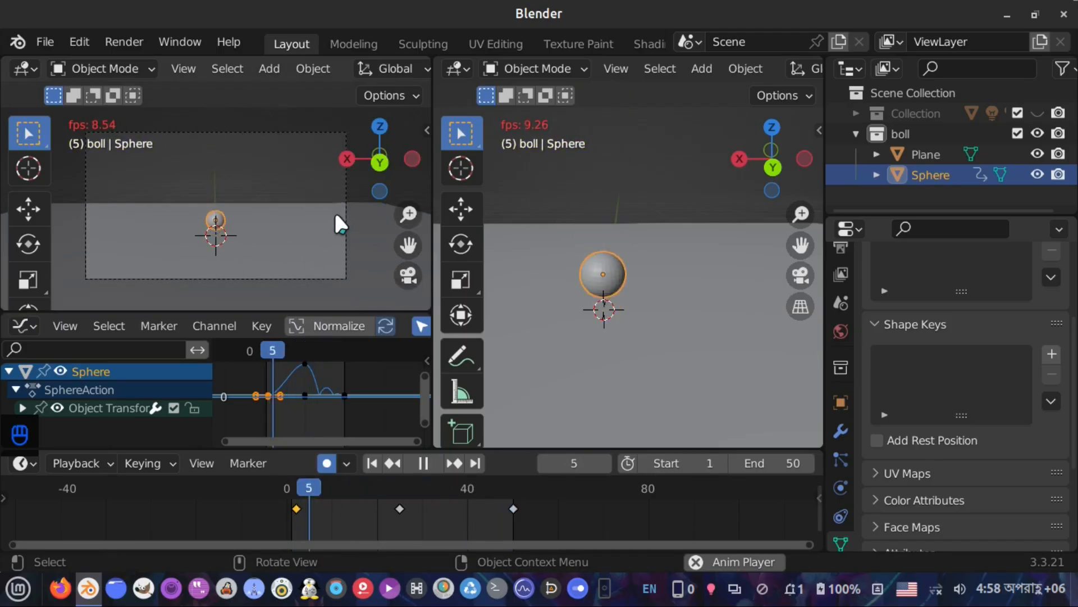
left_click(324, 460)
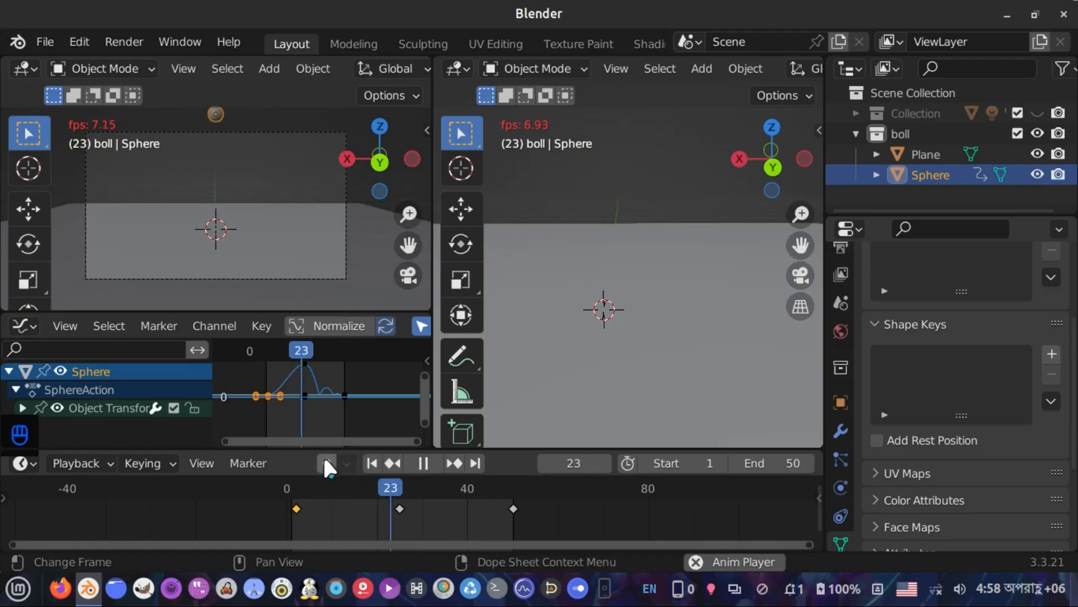
key("space")
left_click(374, 463)
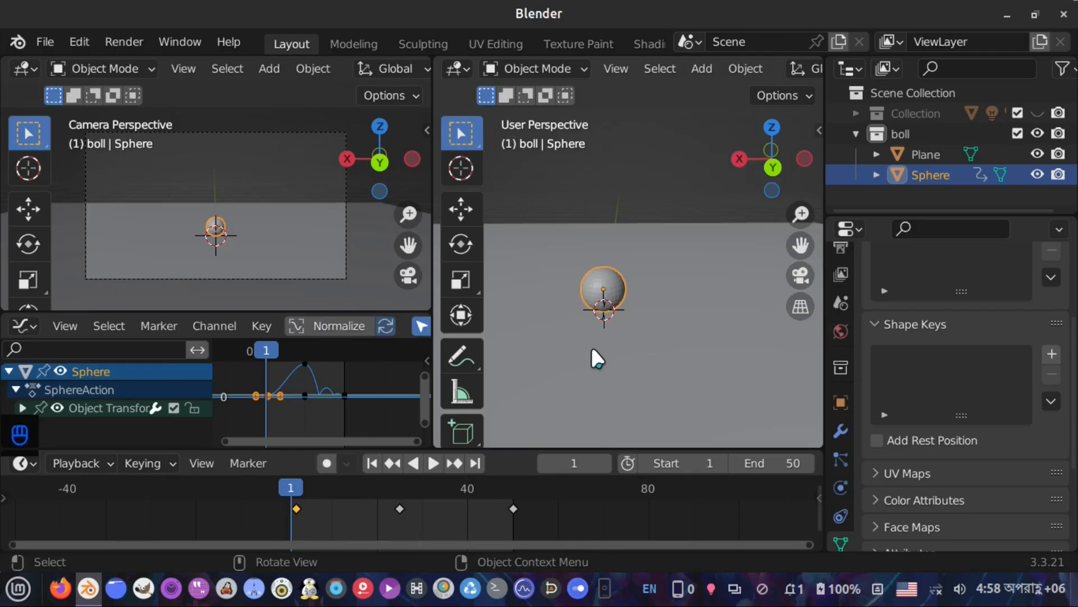
Save the project to the Desktop as animation.blend
key("ctrl+s")
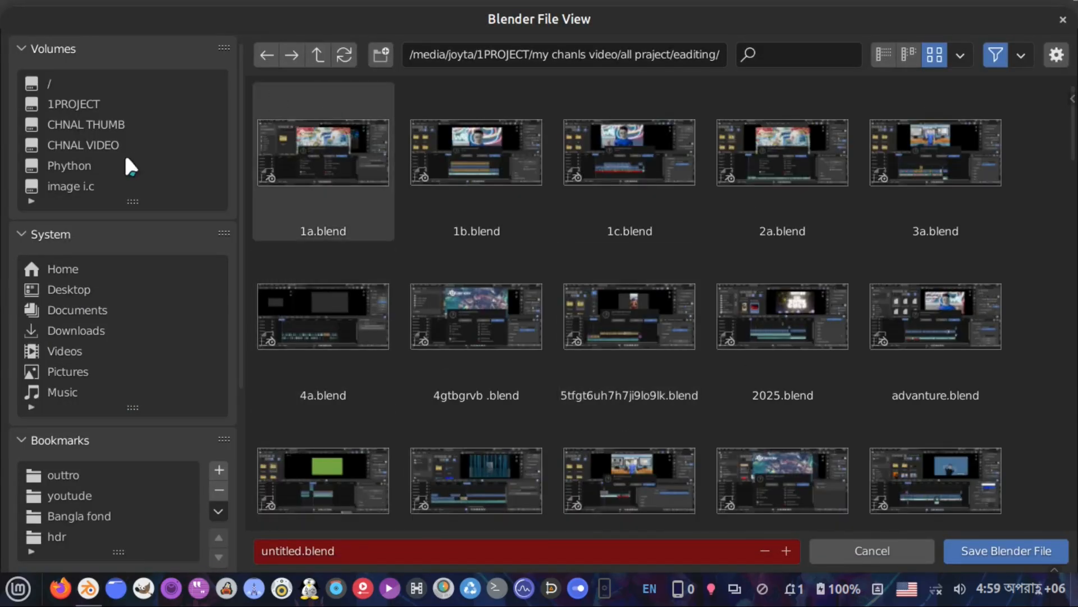
left_click(81, 294)
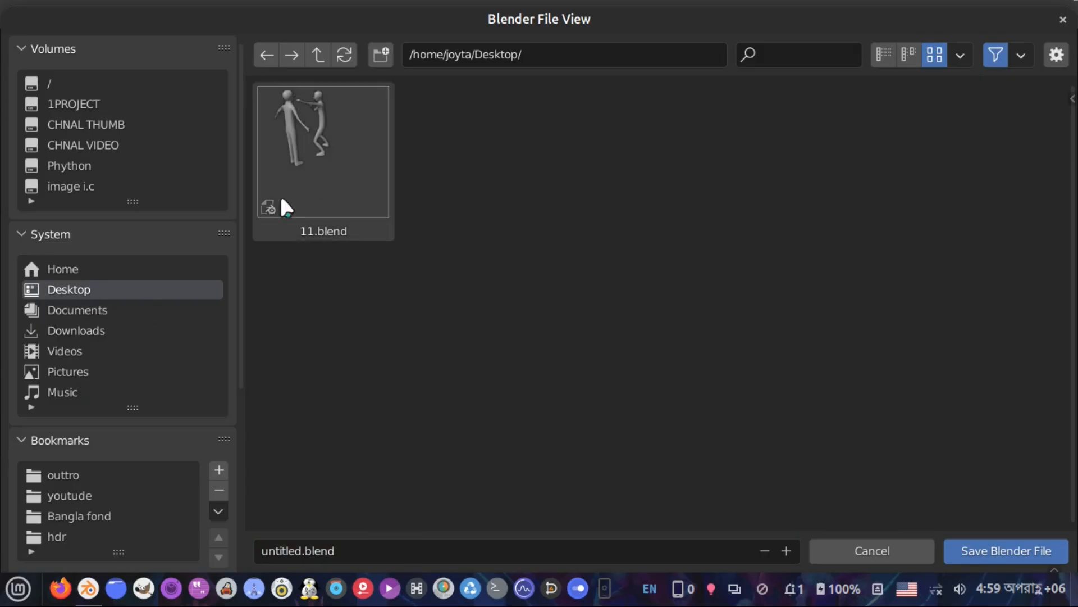
left_click(345, 550)
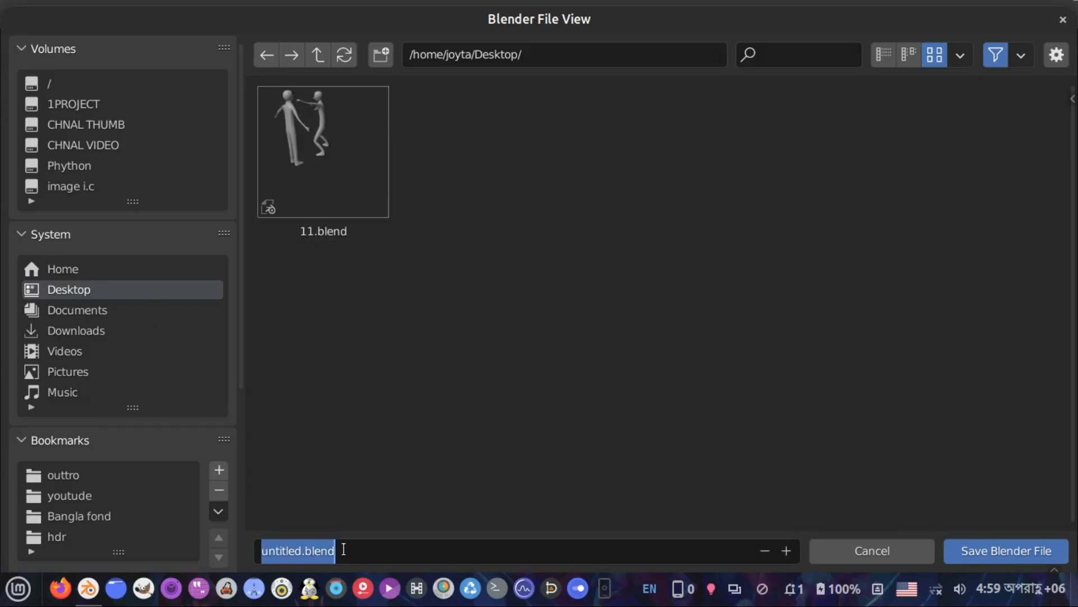
key("BackSpace")
type("imation")
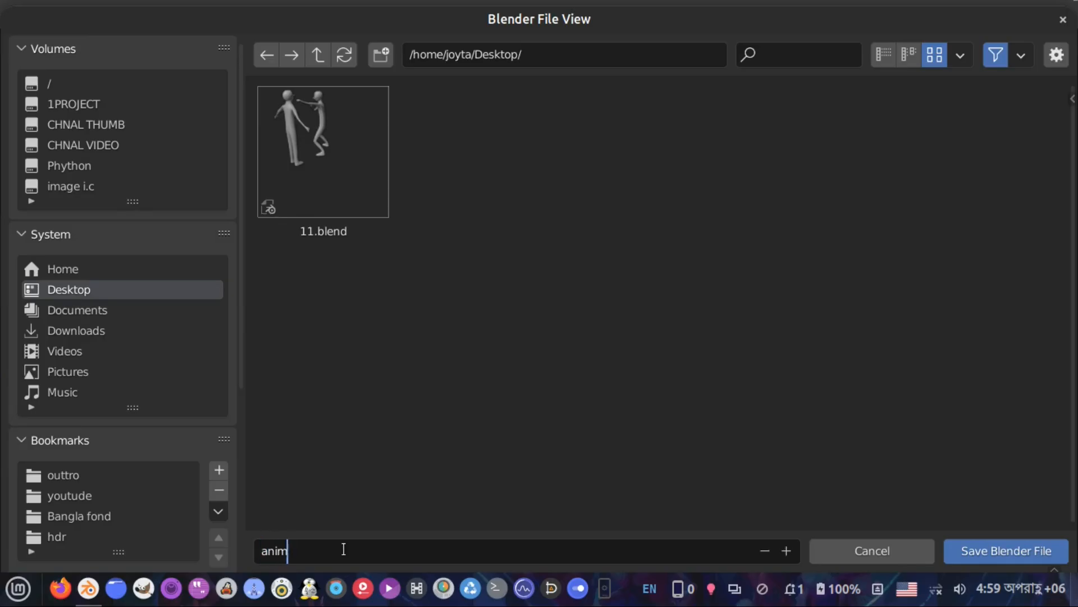
key("Return")
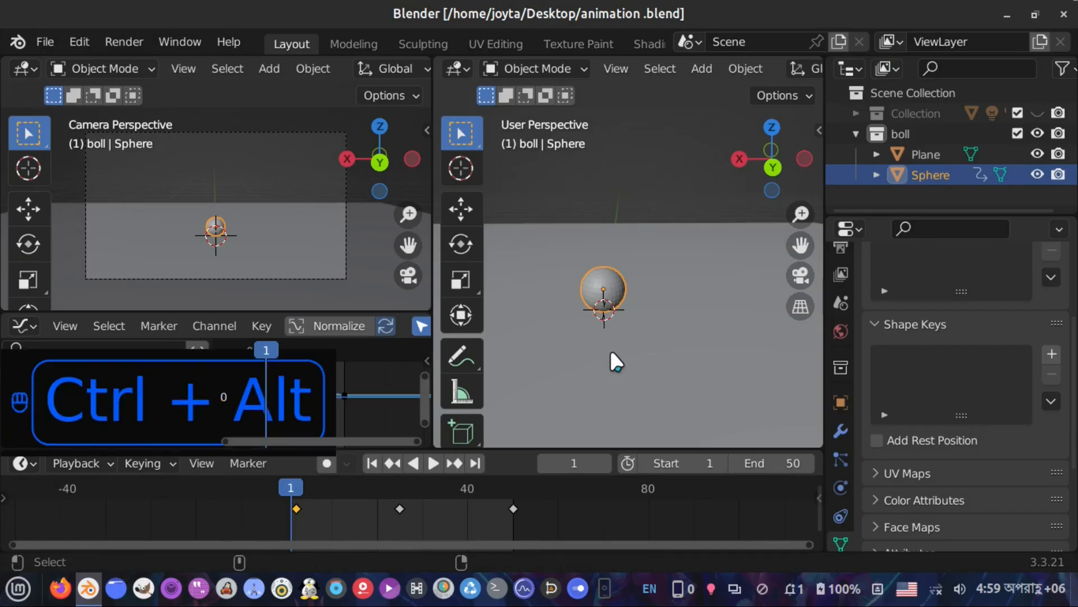
key("ctrl+alt+Right")
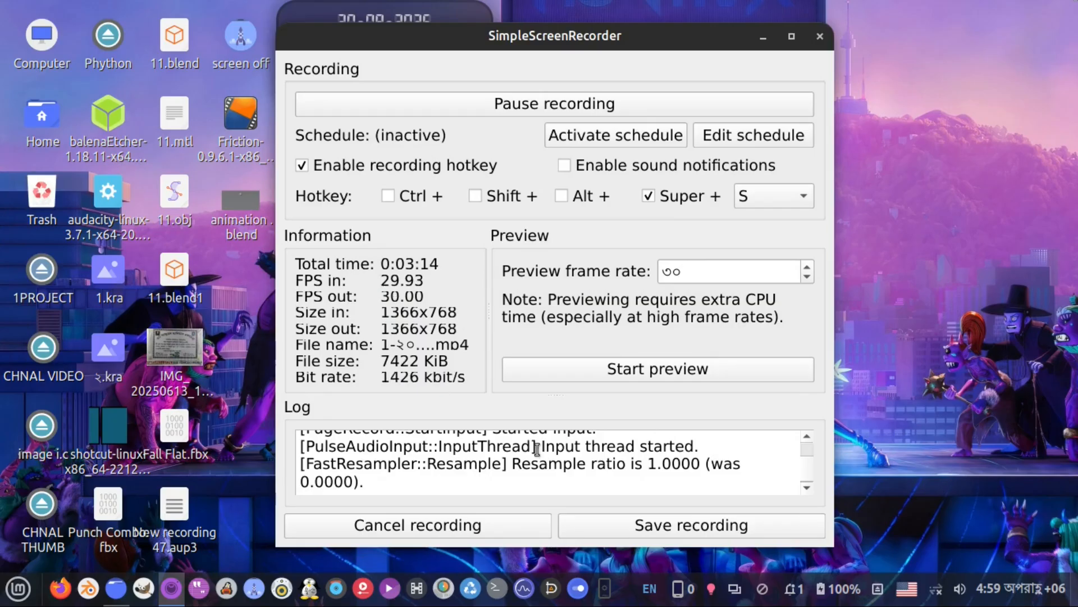
key("ctrl+alt+Left")
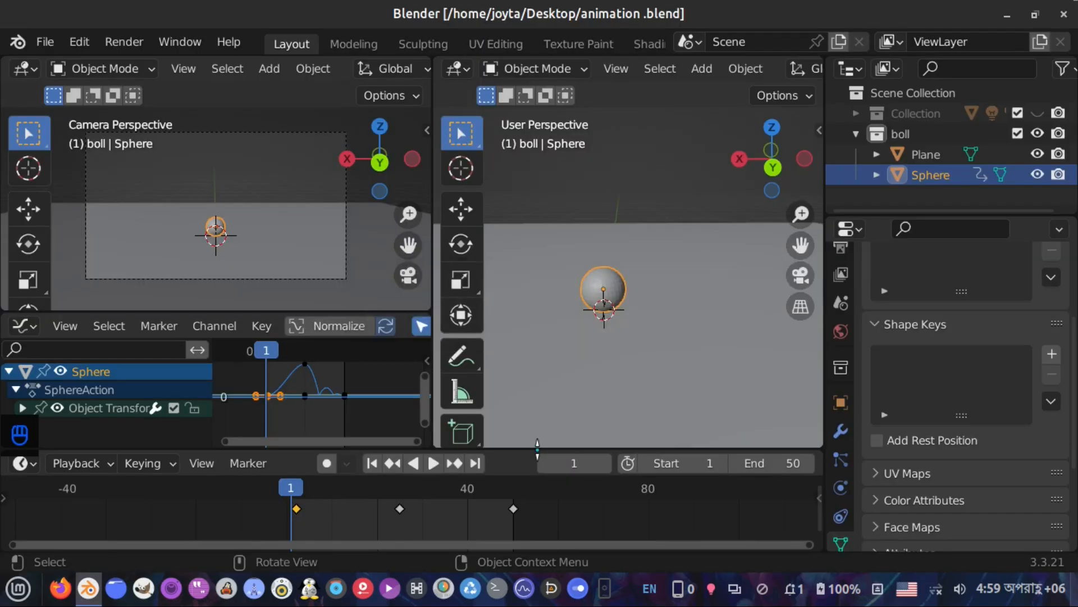